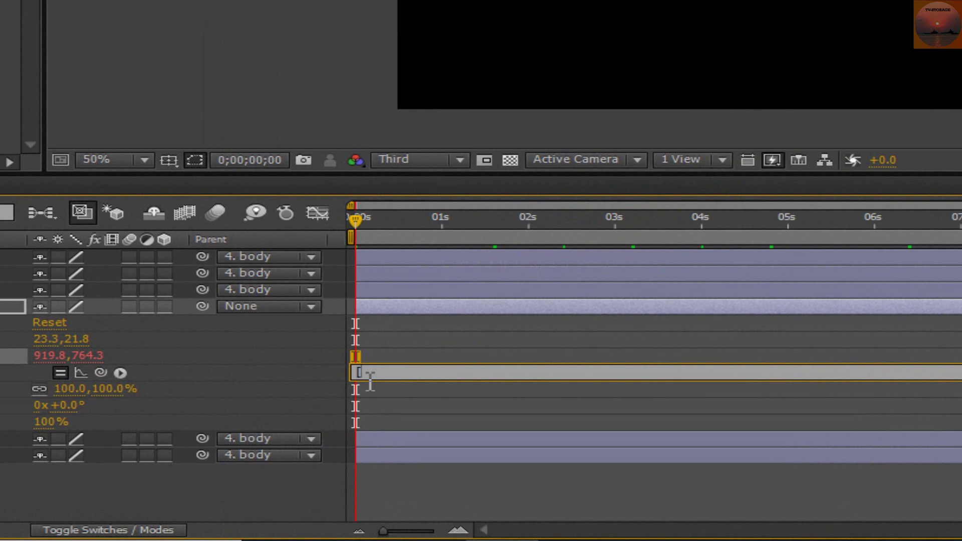
Enter the expression [time,764]; for the body layer's Position.
type("[time")
type(",761")
type("4")
type("]")
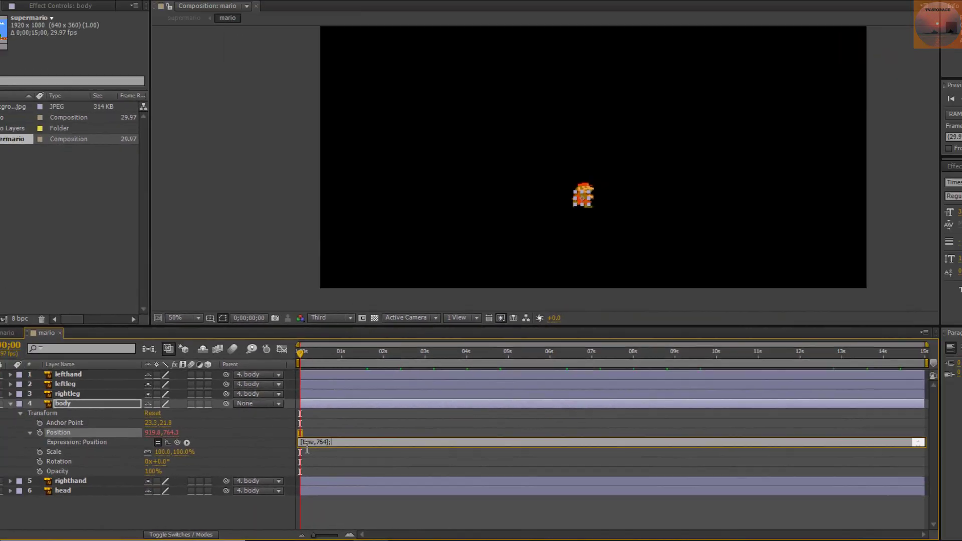
type(";")
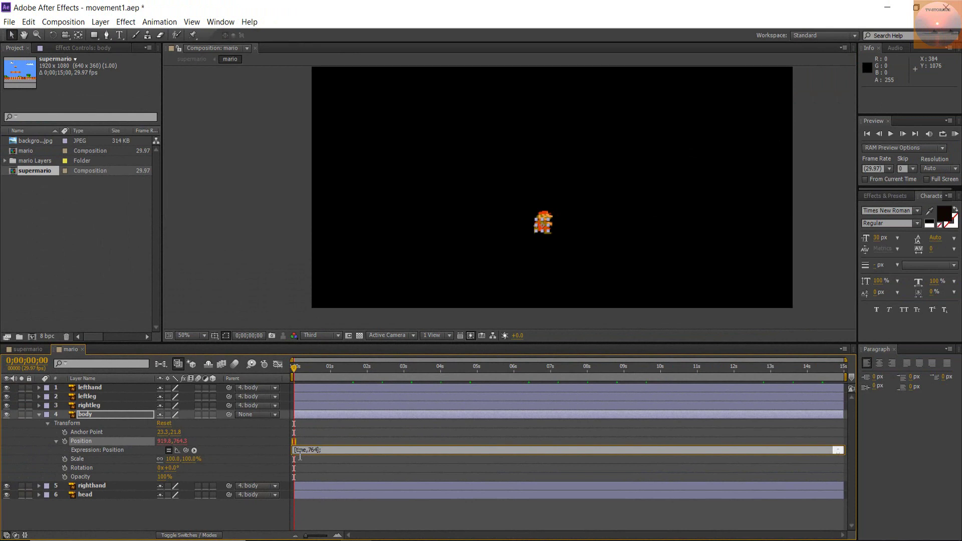
left_click(361, 468)
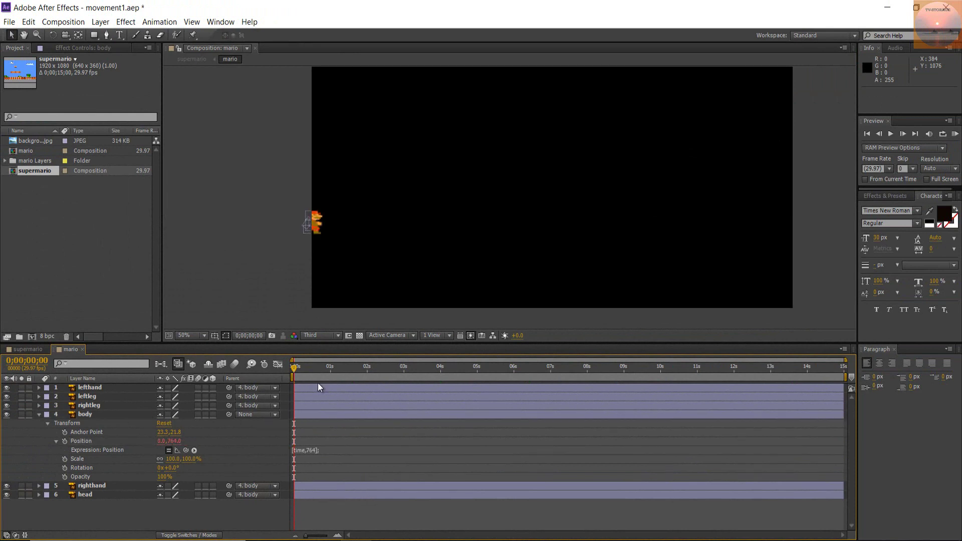
Preview Mario's motion in the mario composition and return the playhead to the start.
key("space")
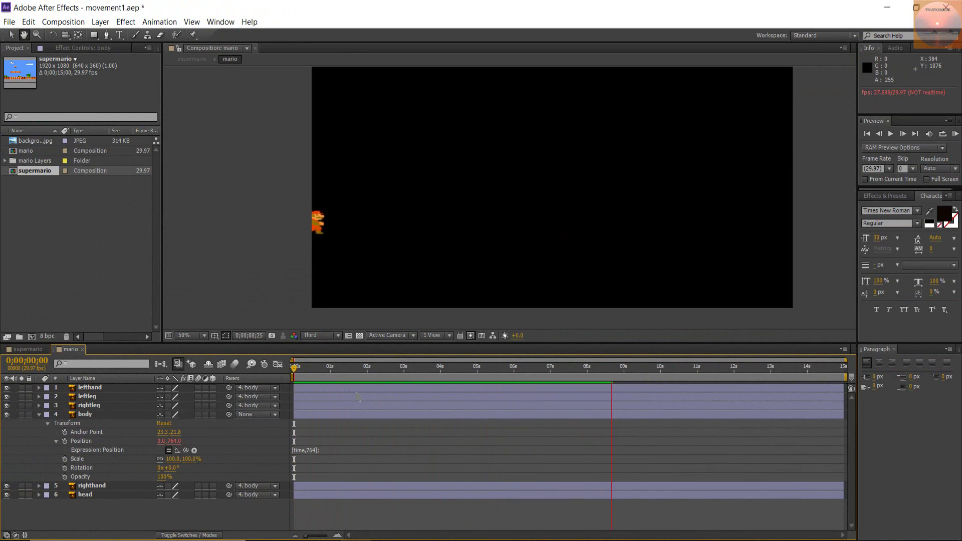
key("space")
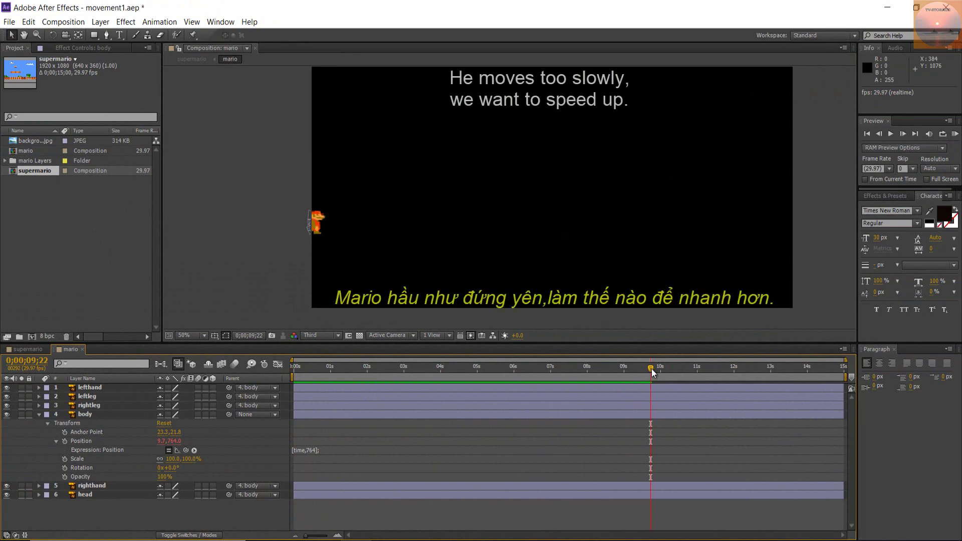
key("Home")
mouse_move(292, 392)
left_mouse_down()
mouse_move(871, 384)
mouse_move(292, 384)
left_mouse_up()
Speed up Mario by changing the body layer's Position expression to [time*100,764];.
left_click(297, 450)
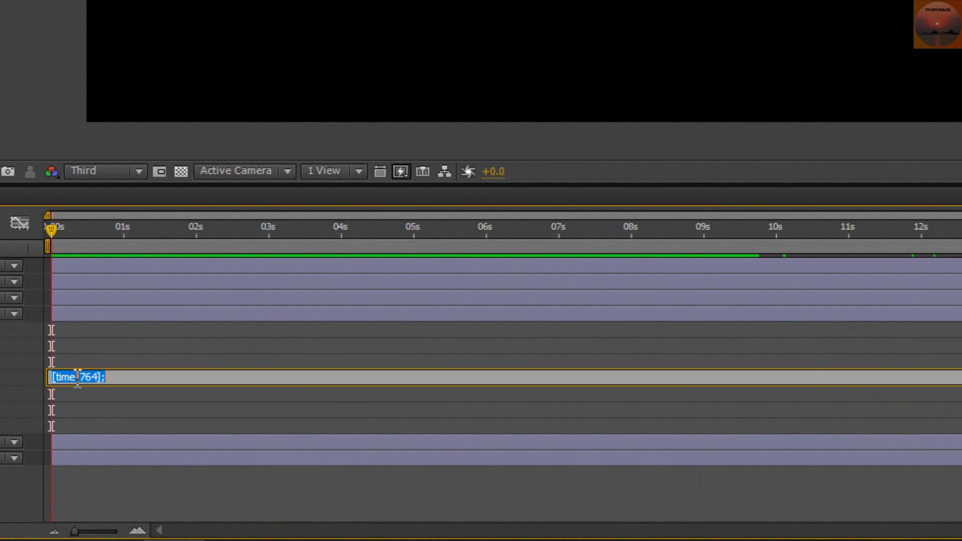
left_click(77, 379)
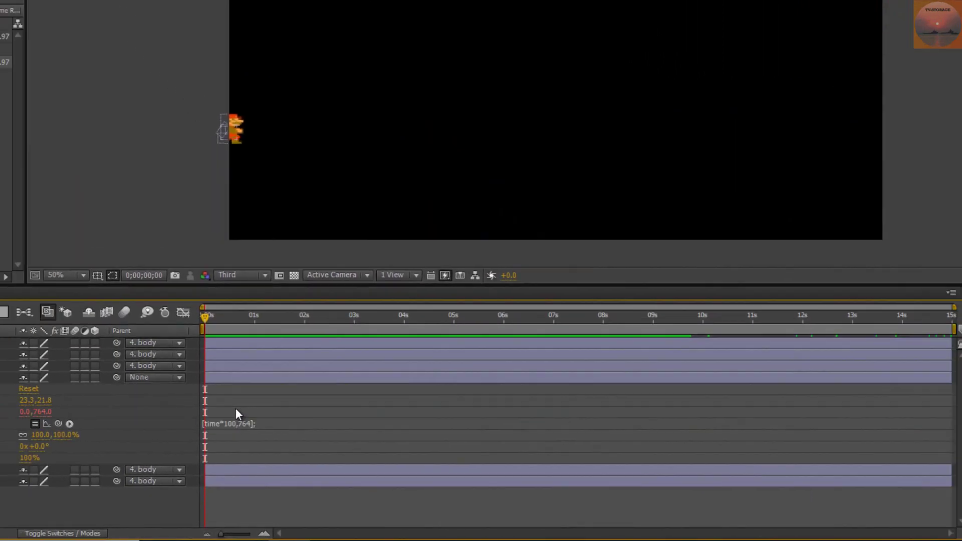
left_click(67, 228)
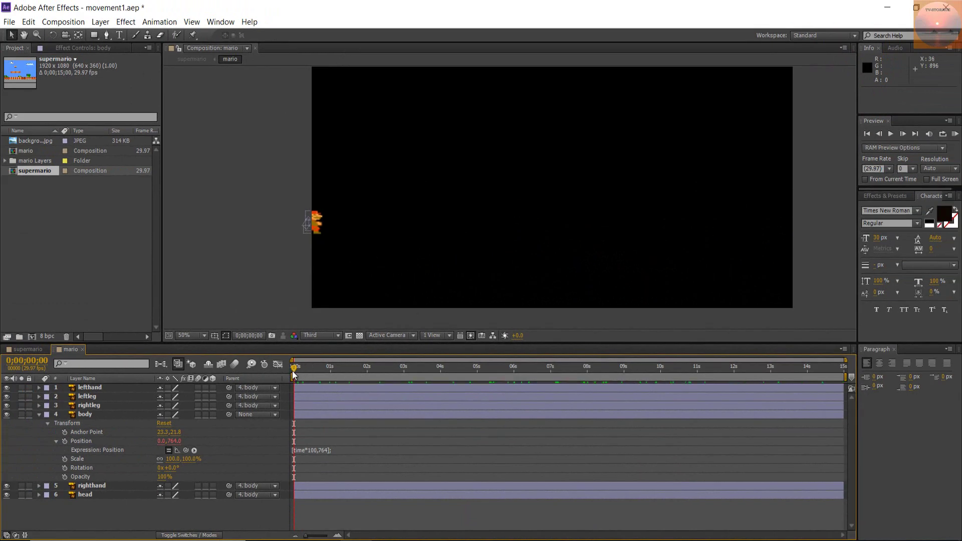
Preview the faster movement in the mario composition and against the background in the supermario composition.
key("space")
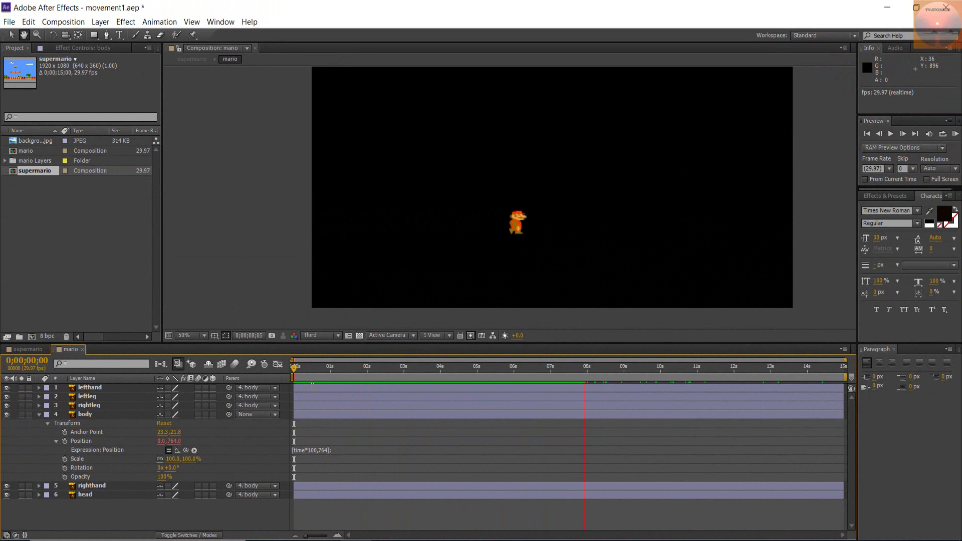
left_click(18, 347)
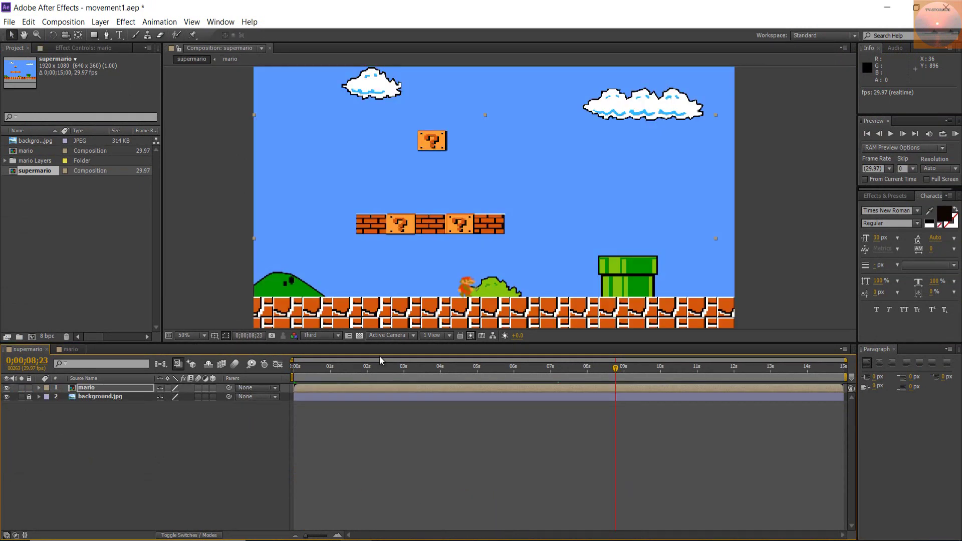
key("space")
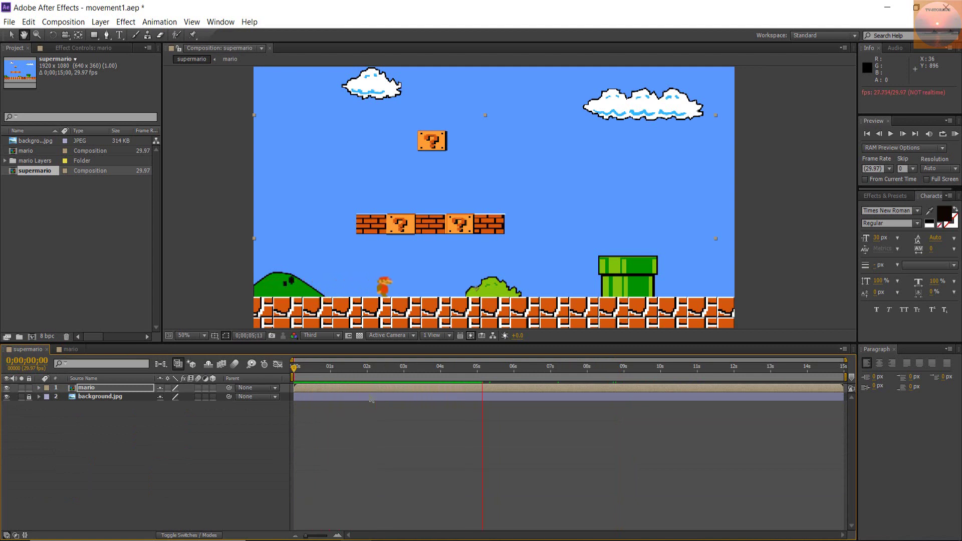
key("space")
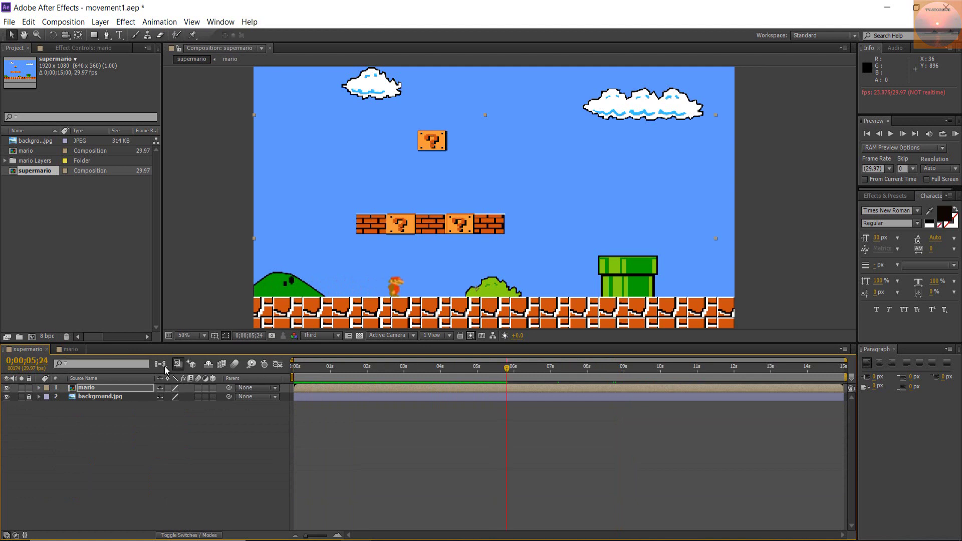
In the mario composition, set the body layer's Position expression to [time*200,764]; with the playhead at the start.
left_click(71, 349)
left_click_drag(505, 370, 267, 379)
left_click(309, 449)
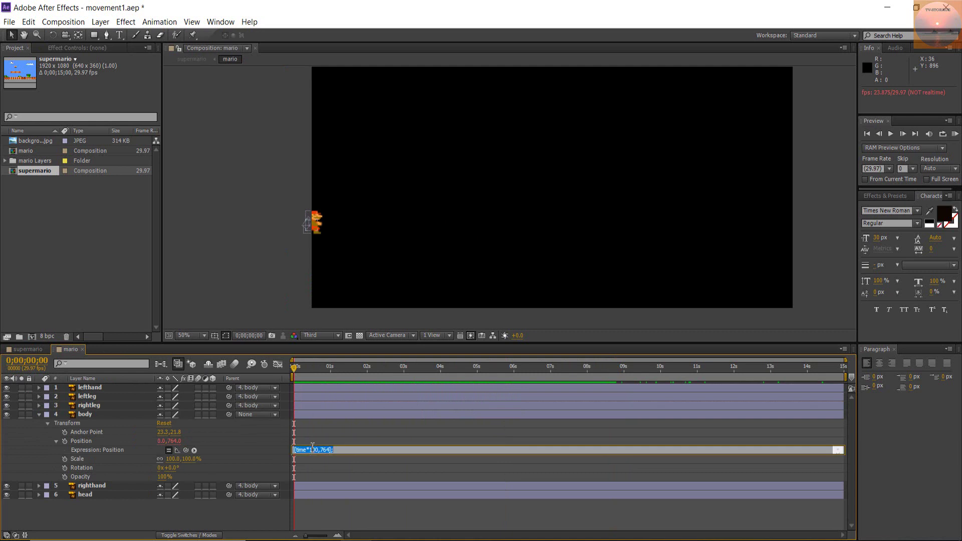
left_click(308, 449)
left_click(394, 514)
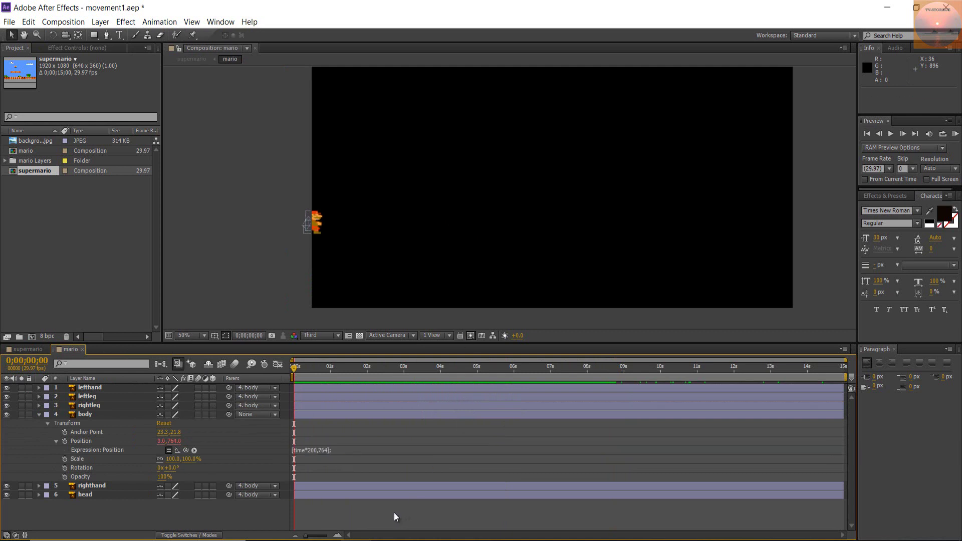
Preview Mario's walk over the background in the supermario composition.
left_click(26, 348)
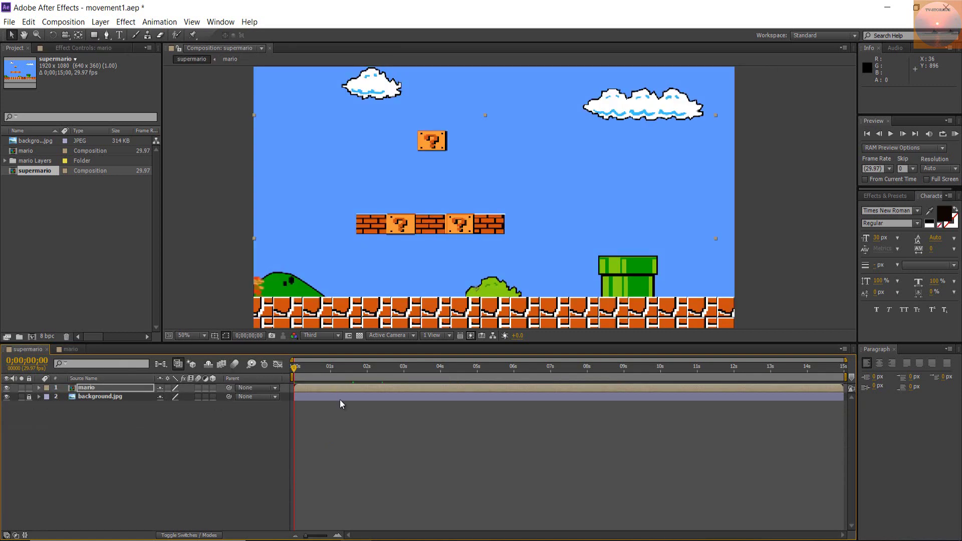
key("space")
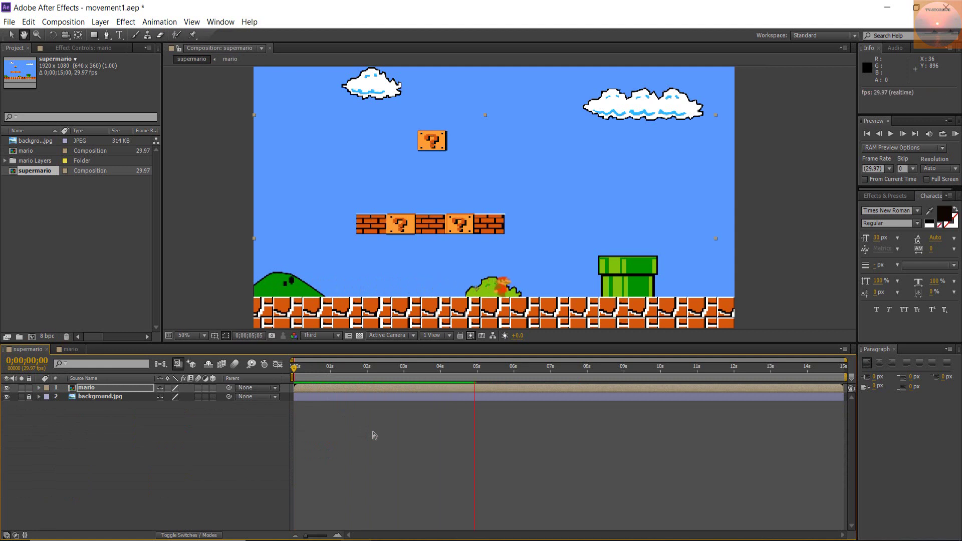
key("space")
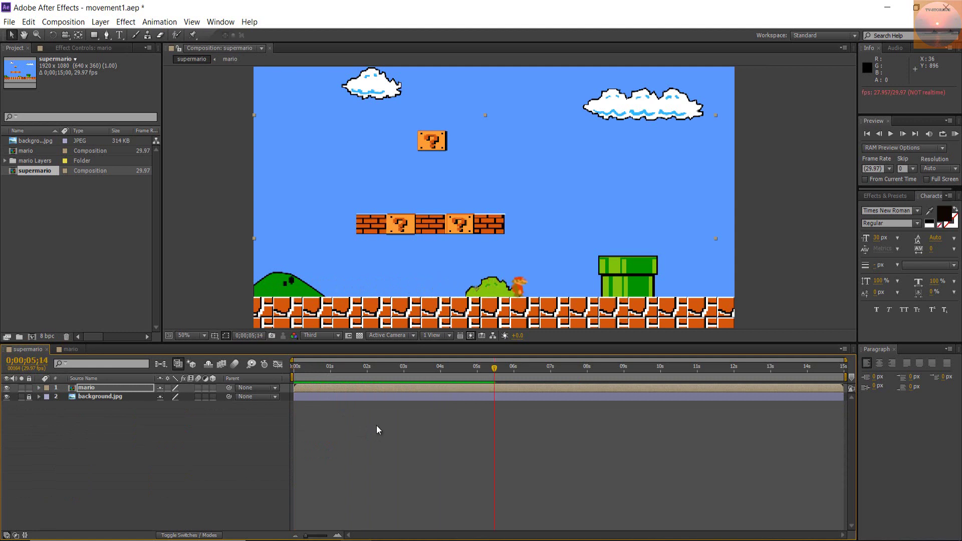
Raise the time multiplier in the mario composition's body Position expression to 300.
left_click(70, 350)
left_click(311, 450)
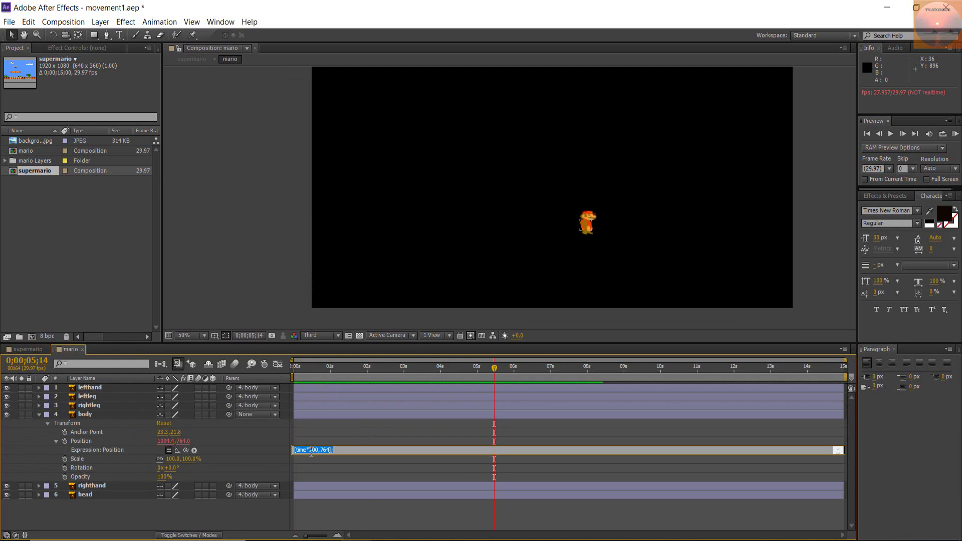
left_click_drag(309, 450, 315, 451)
type("30")
key("KP_Enter")
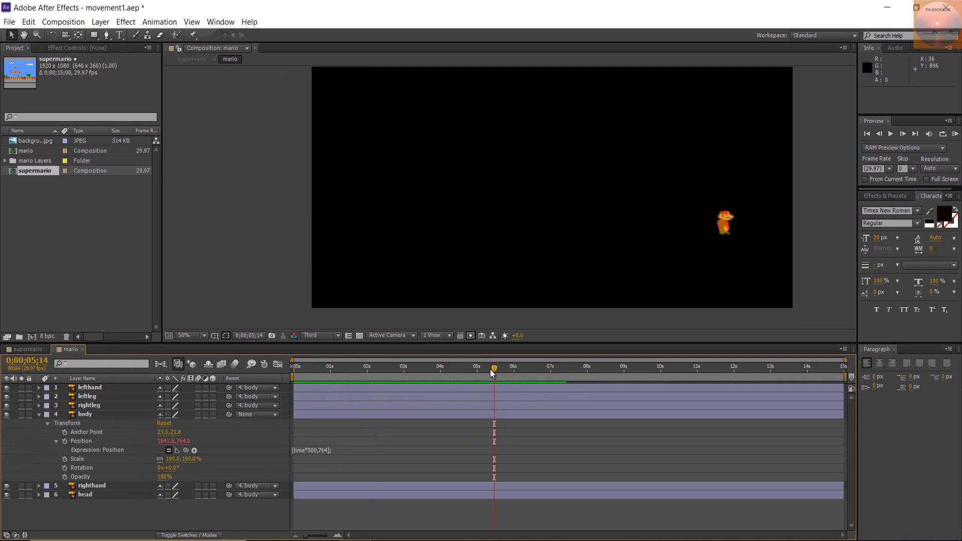
Preview the walk from the first frame in the supermario composition.
left_click_drag(498, 369, 293, 369)
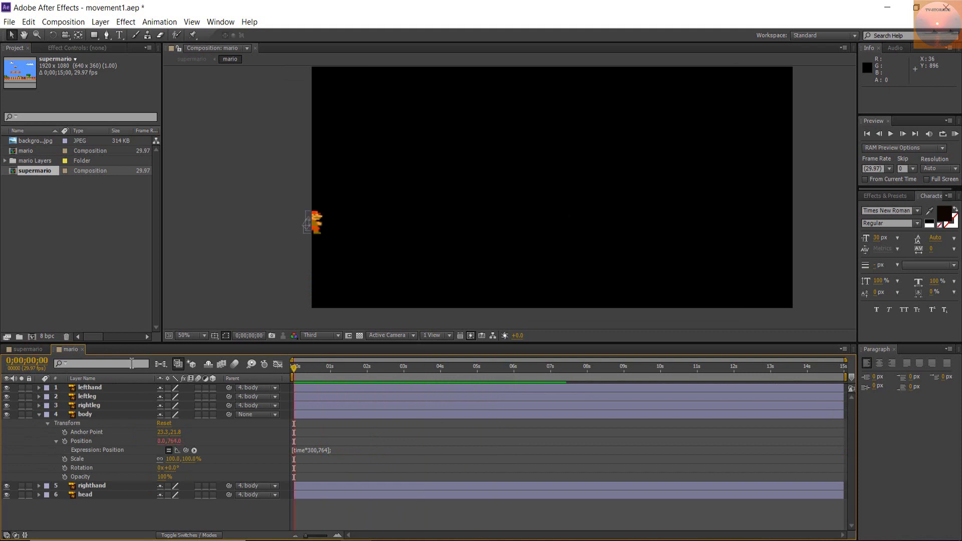
left_click(25, 349)
key("h")
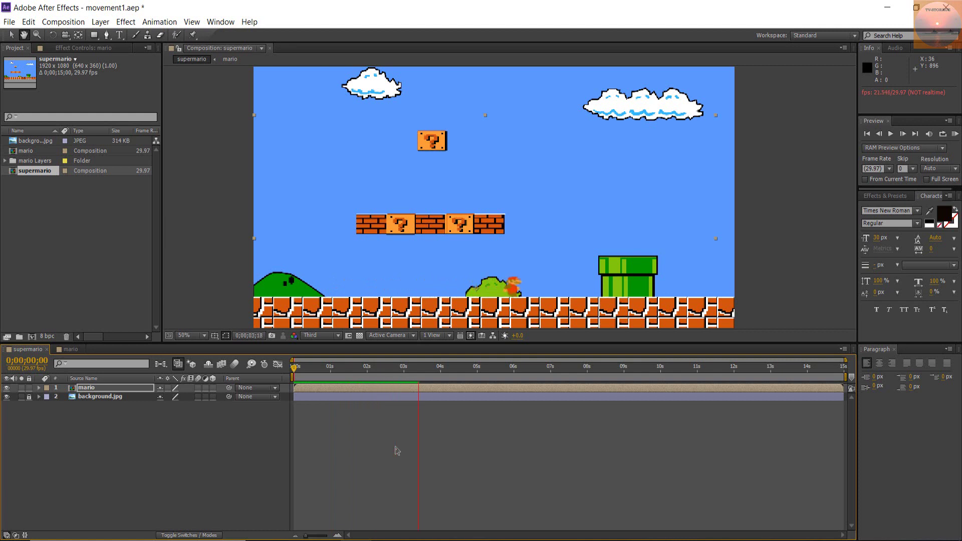
key("v")
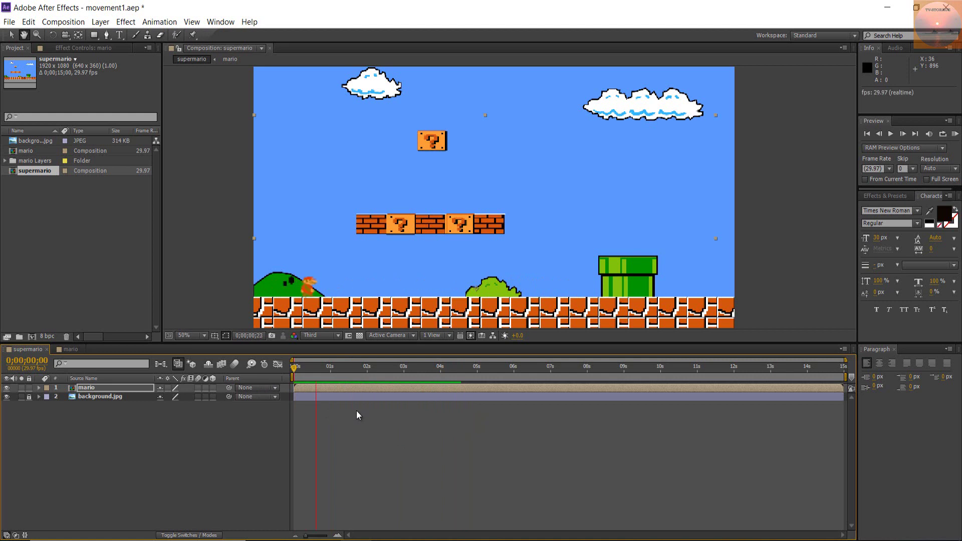
Set the body layer's Position expression in the mario composition back to [time*200,764];.
left_click(69, 349)
left_click(313, 451)
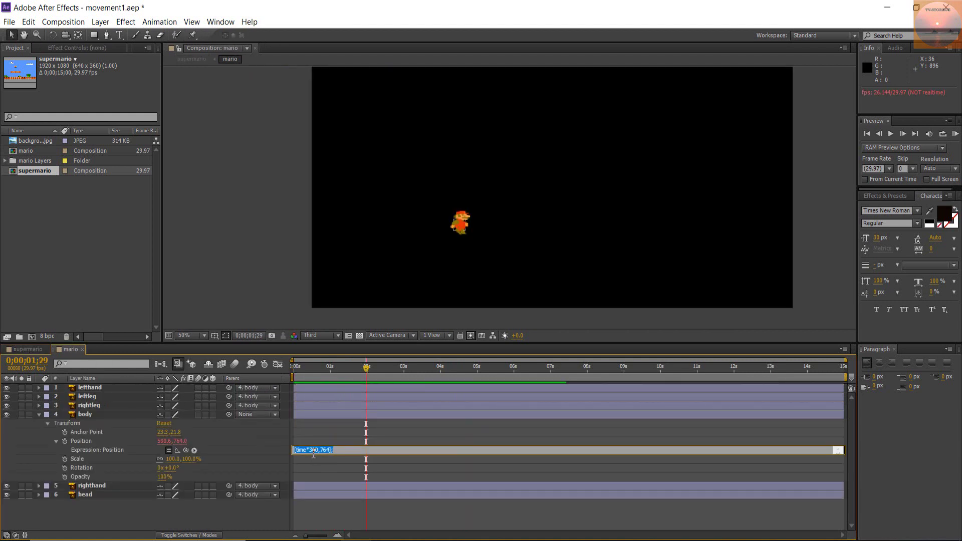
left_click(313, 451)
left_click(300, 500)
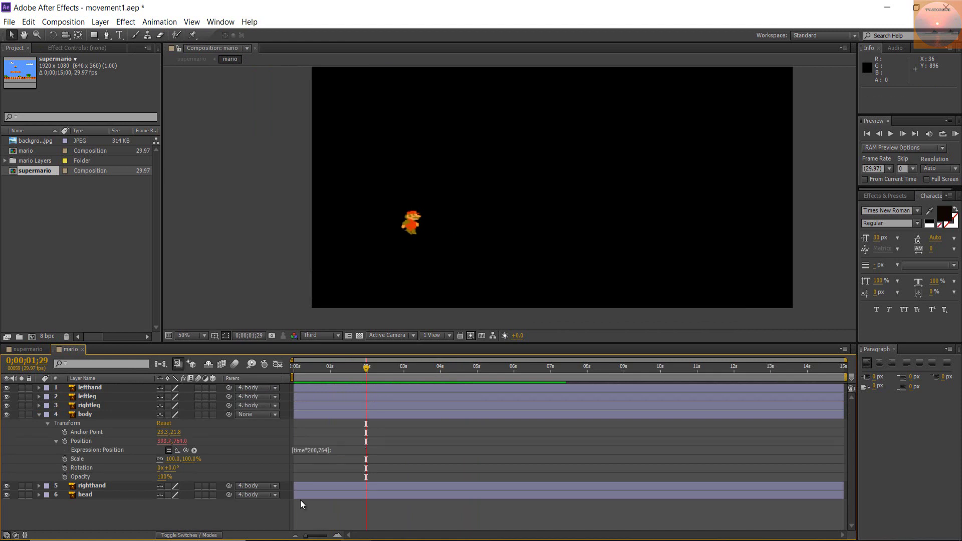
Play the supermario composition from the start to check Mario's walking speed.
left_click(30, 350)
left_click_drag(367, 370, 294, 368)
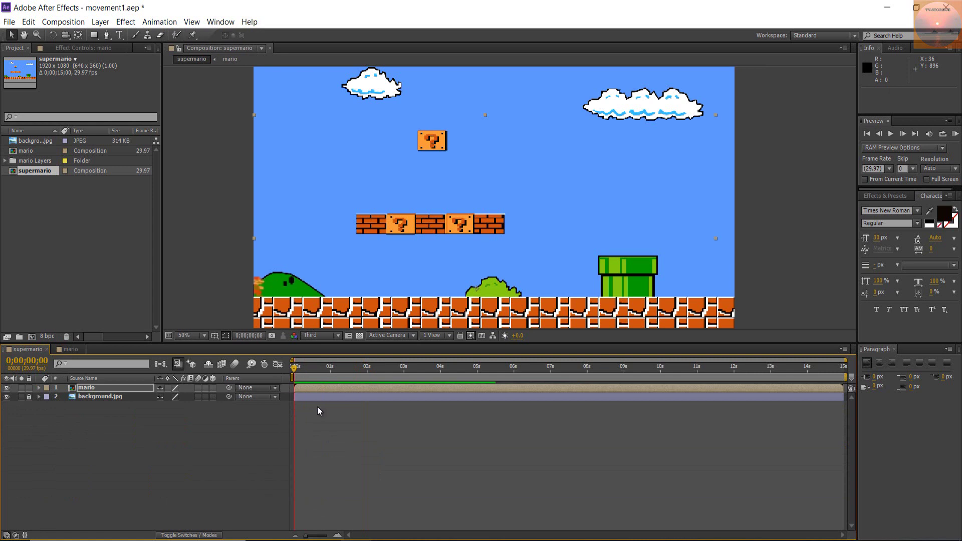
key("space")
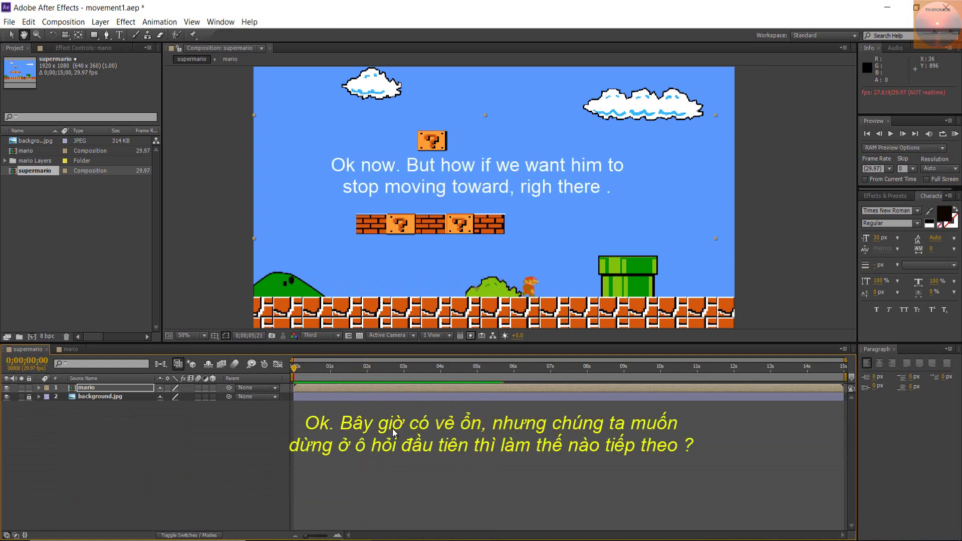
key("space")
Move the supermario playhead to 0;00;04;16, where Mario stands below the first question block in the brick row.
left_click_drag(501, 370, 403, 395)
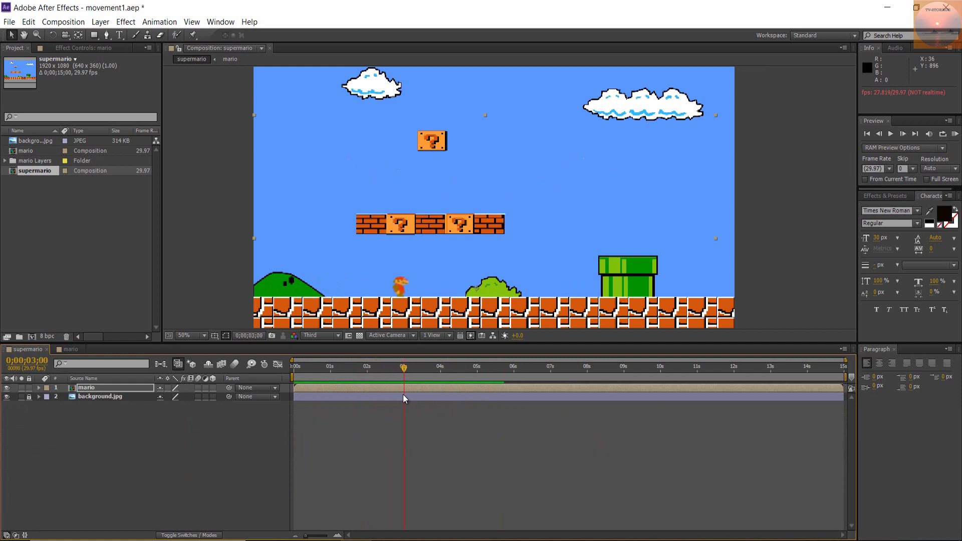
key("semicolon")
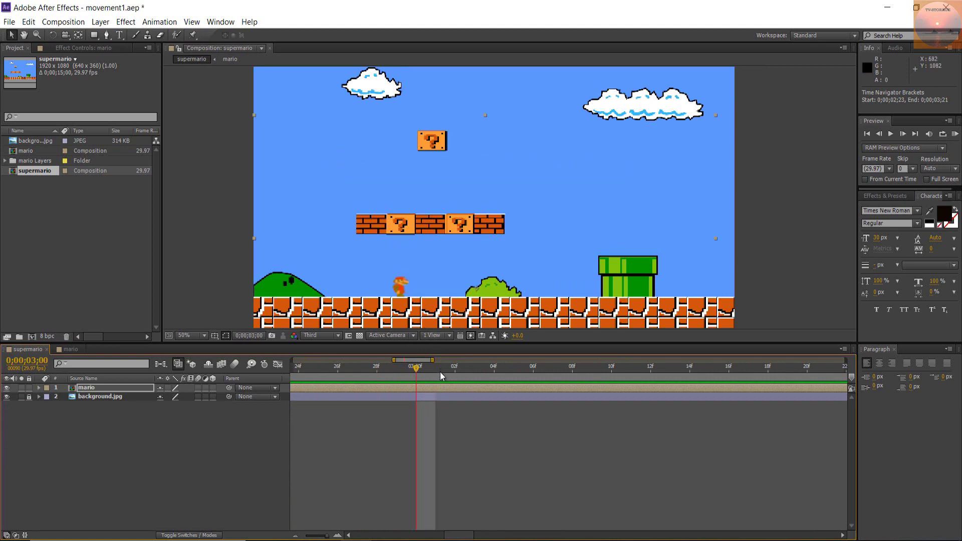
key("semicolon")
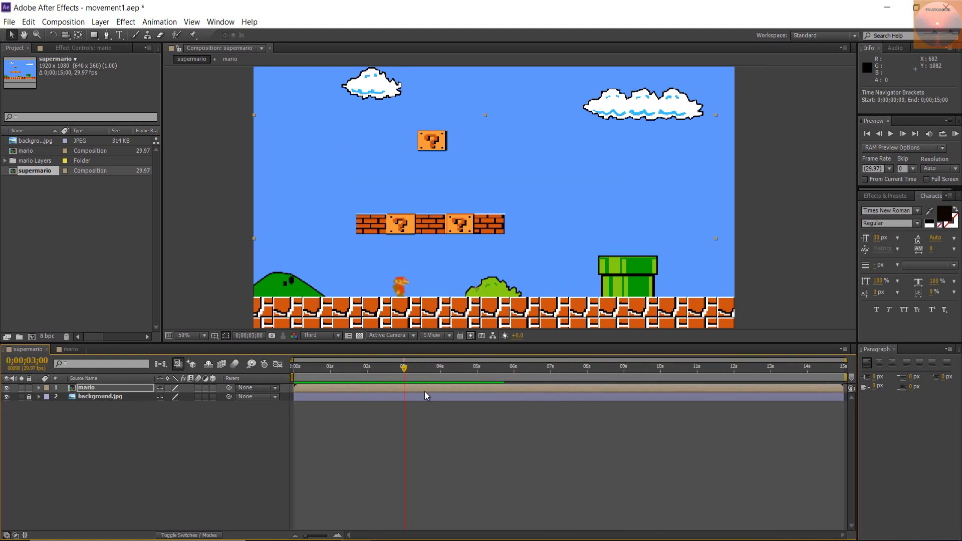
left_click(297, 409)
left_click(458, 369)
key("semicolon")
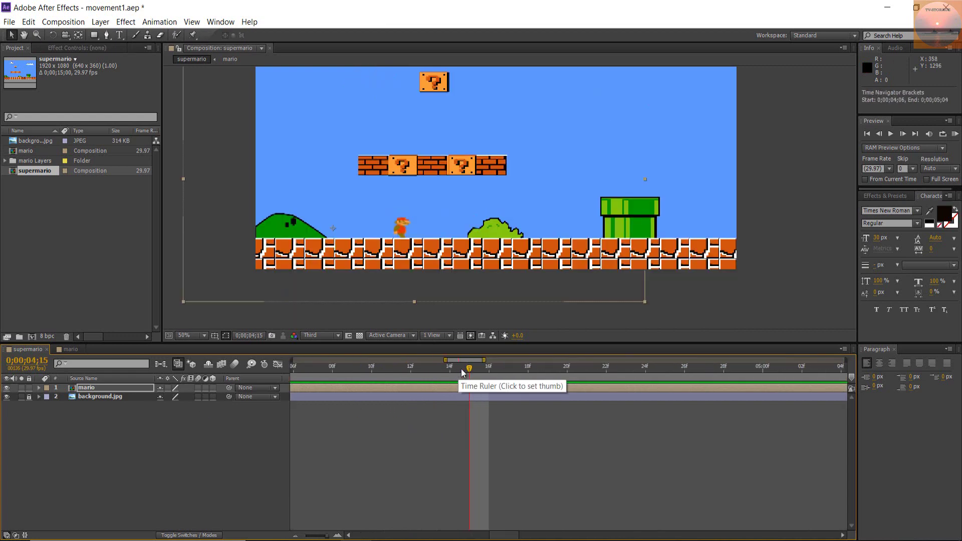
left_click_drag(468, 370, 486, 373)
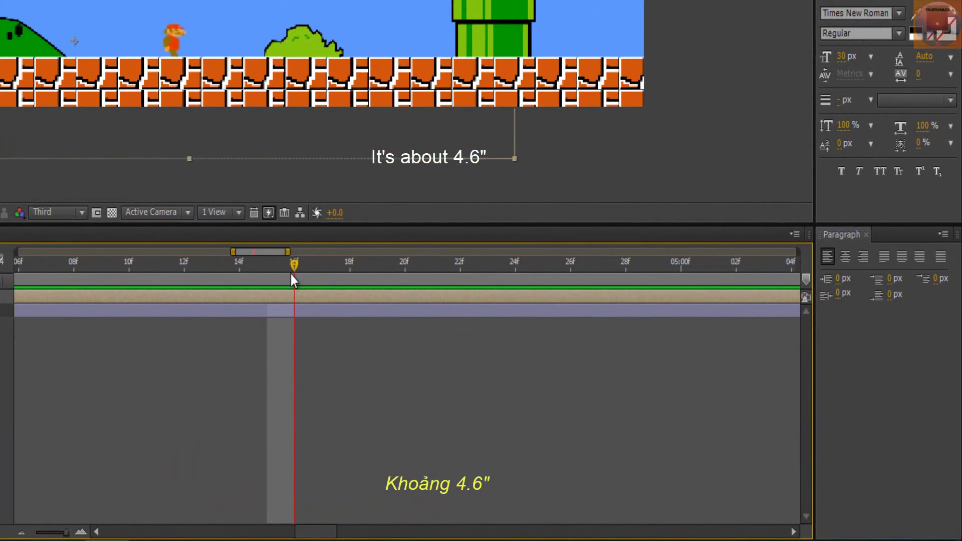
key("semicolon")
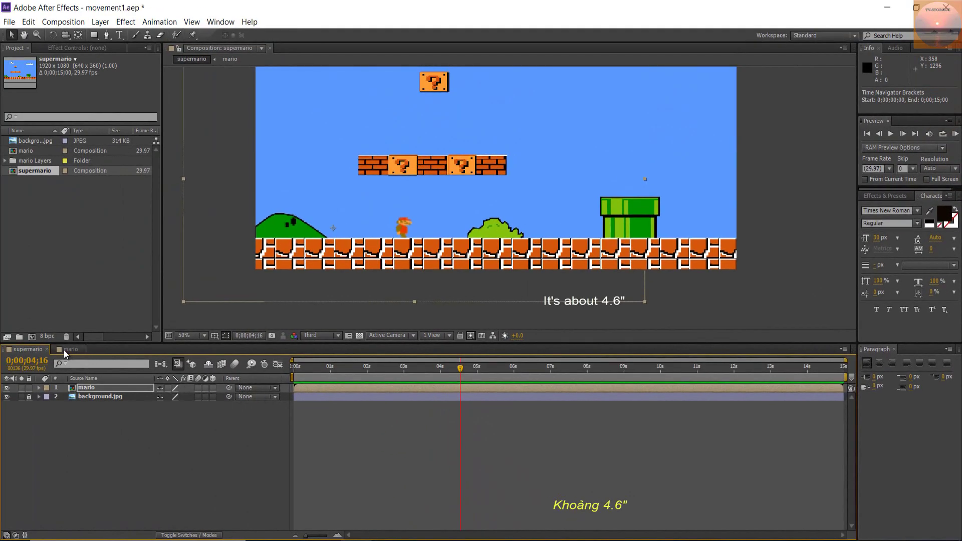
In the mario composition, restart the body layer's Position expression with the stop time t=4.6; on the first line.
left_click(65, 349)
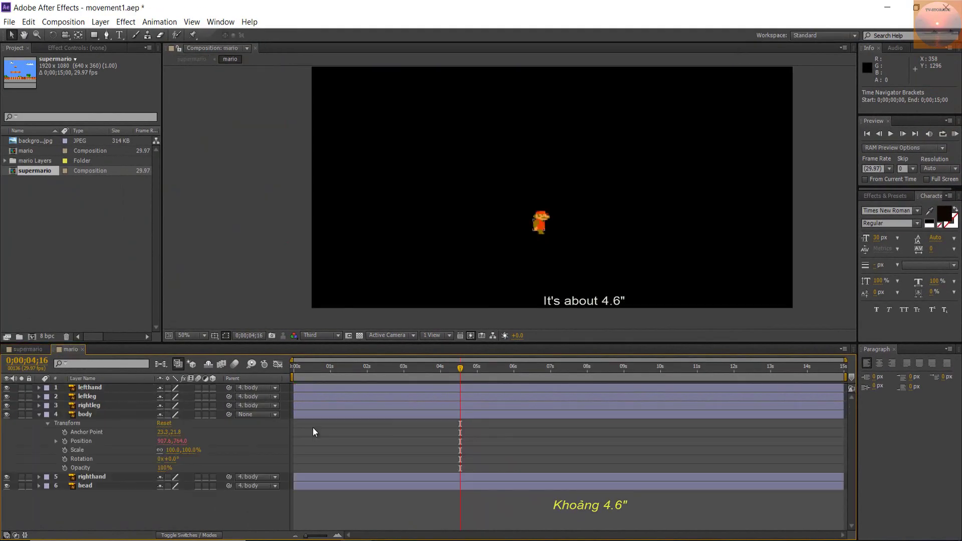
left_click(64, 441, "alt")
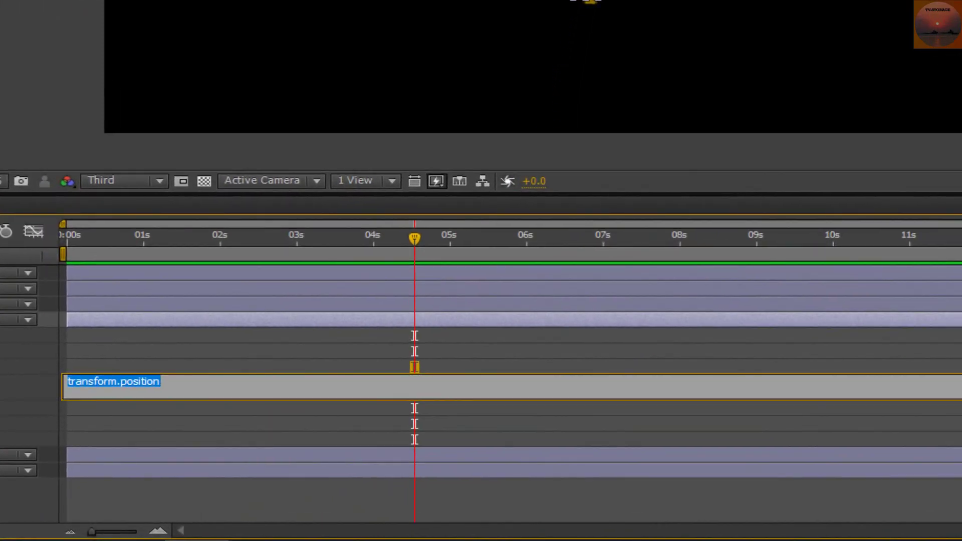
type("if")
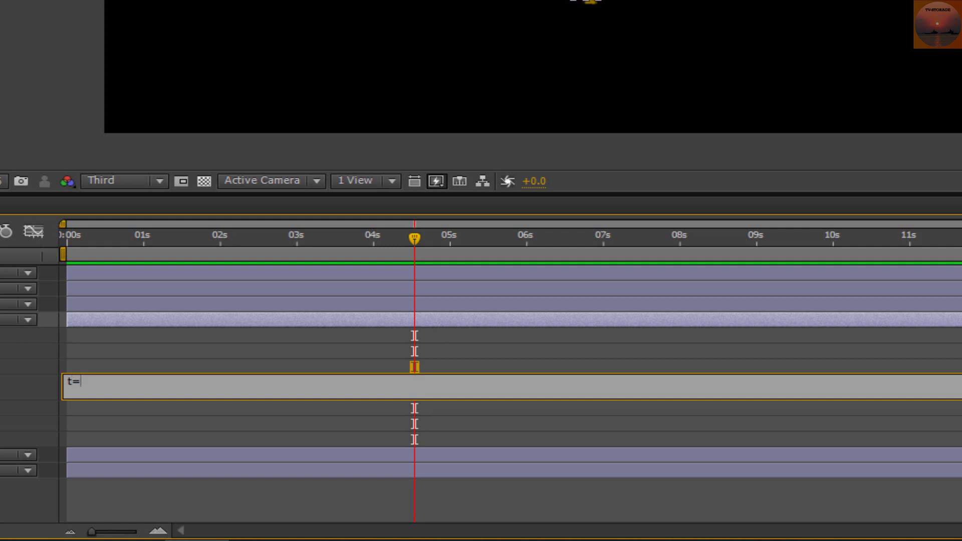
type("6;")
key("Return")
Complete the body's Position expression with the condition if(time<t){[time*200,764];}else{value;} on the second line.
type("if")
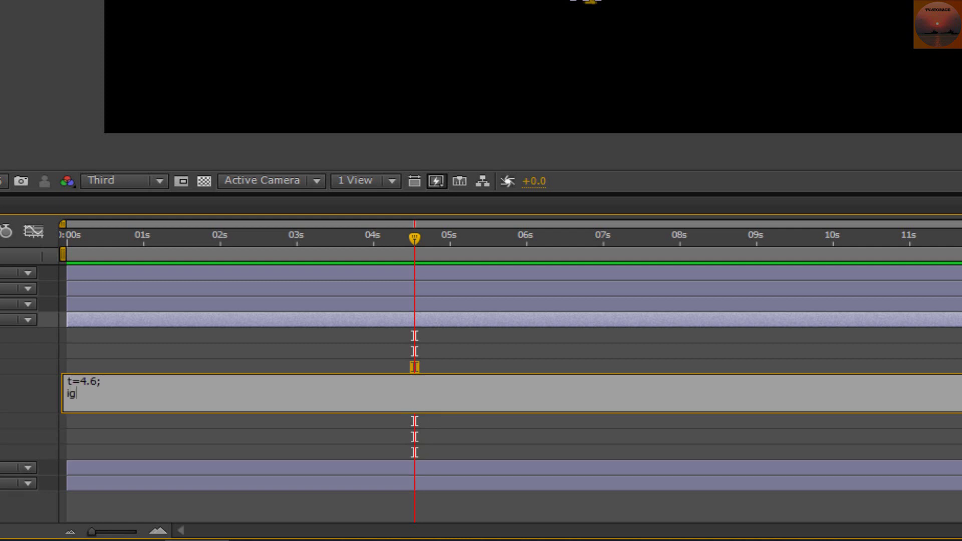
type("(time")
type(" <")
type("4,0")
key("BackSpace")
key("BackSpace")
key("BackSpace")
type("tim")
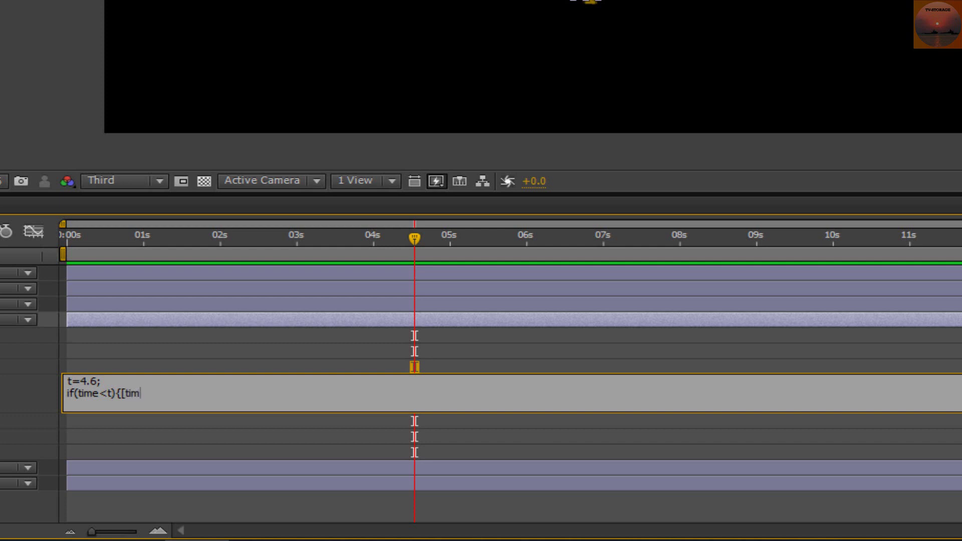
type("e*200,764")
type("];}else")
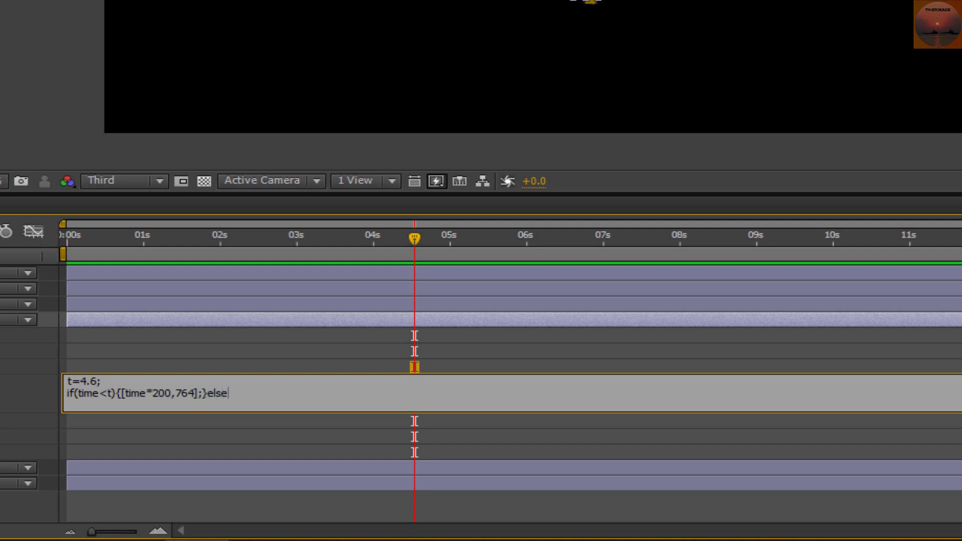
type("{value;}")
left_click(286, 452)
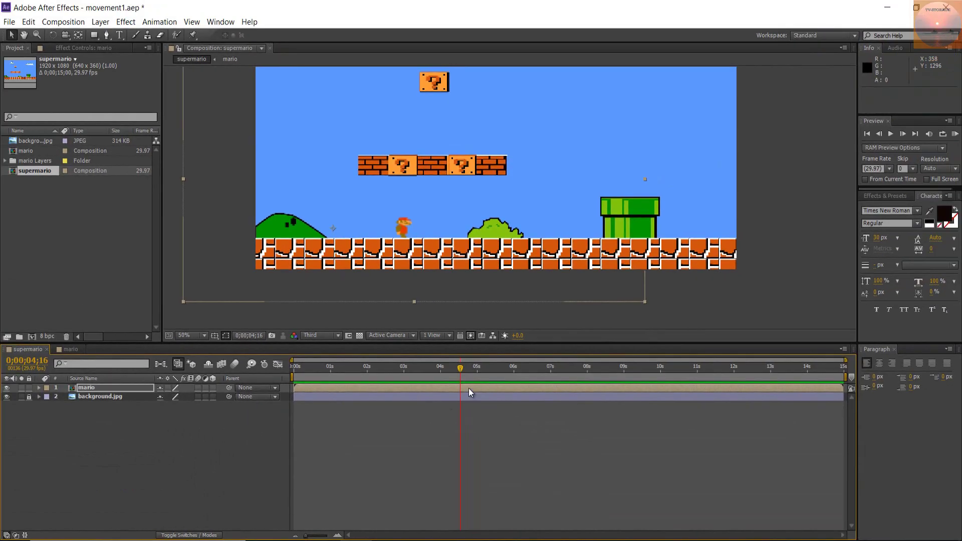
Play the supermario composition from the start to check where Mario stops and whether his limbs and head keep moving.
left_click_drag(460, 367, 266, 387)
key("space")
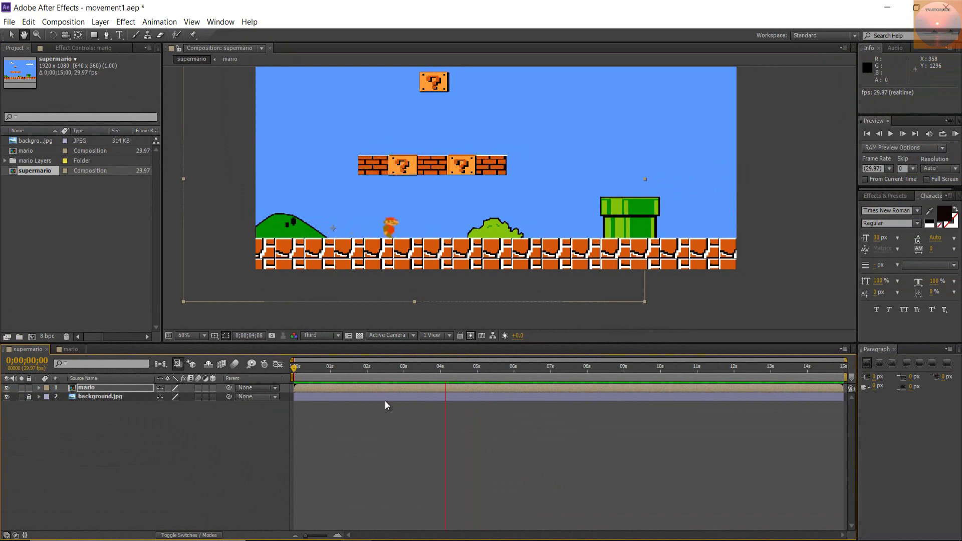
left_click(733, 293)
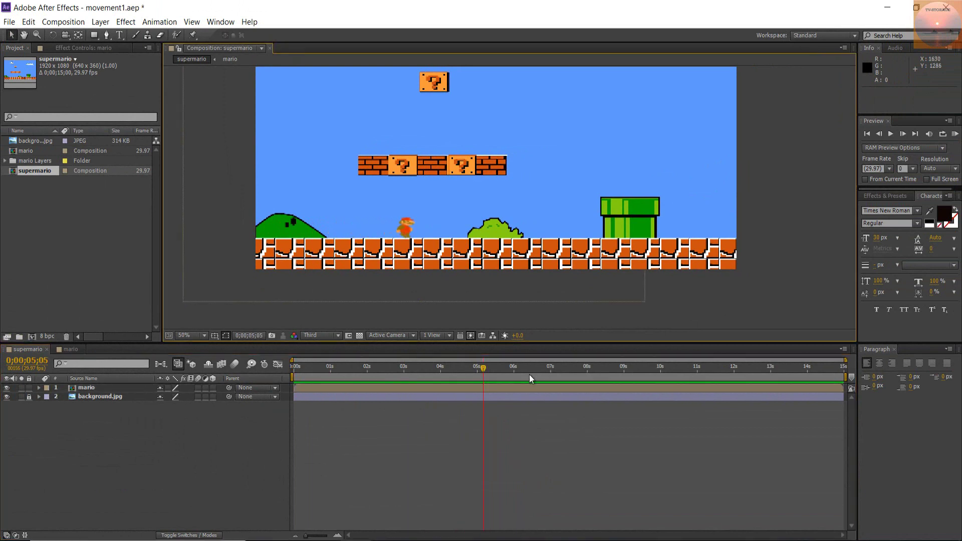
key("space")
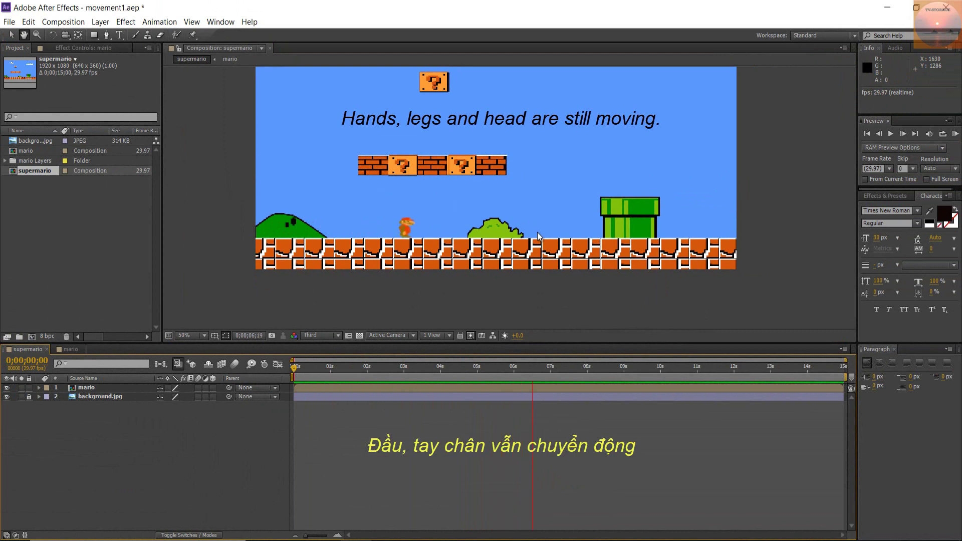
key("space")
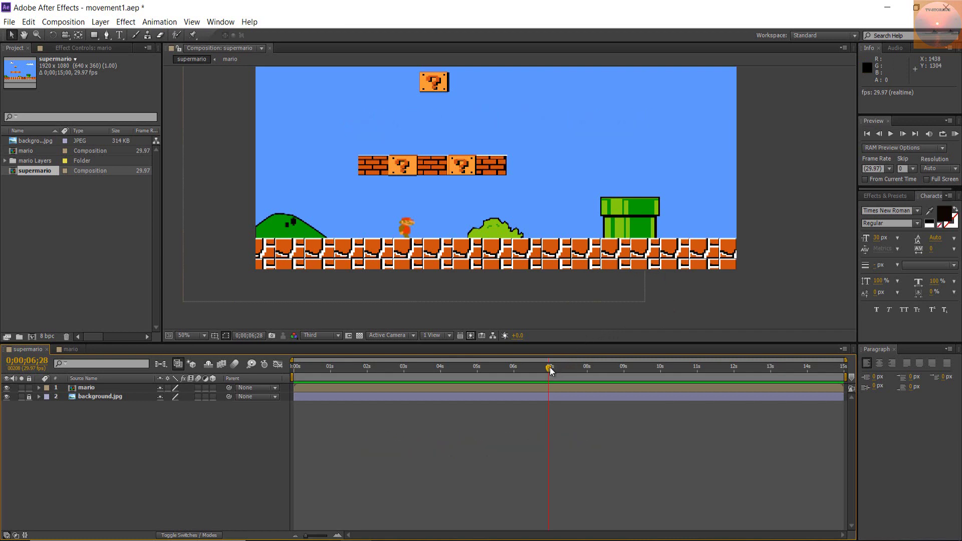
left_click_drag(549, 368, 294, 403)
key("space")
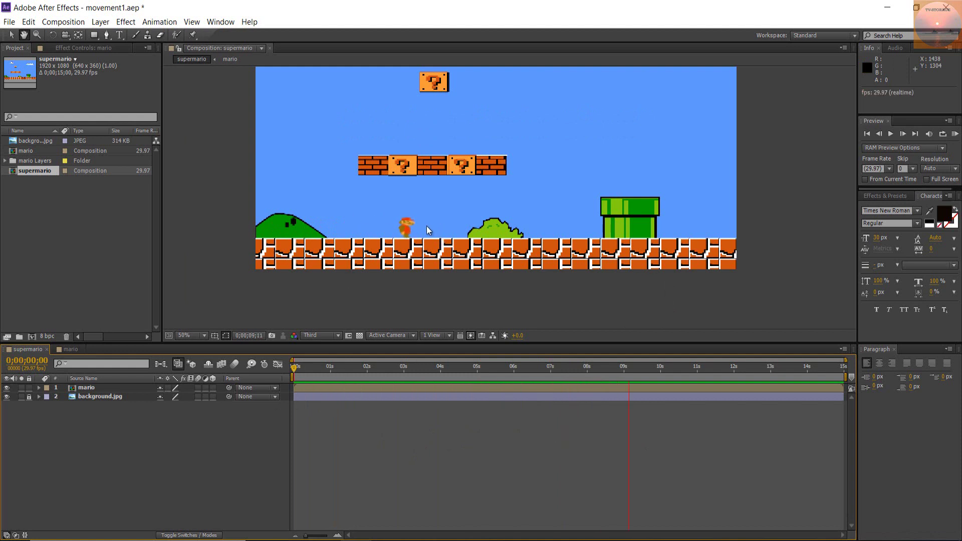
key("space")
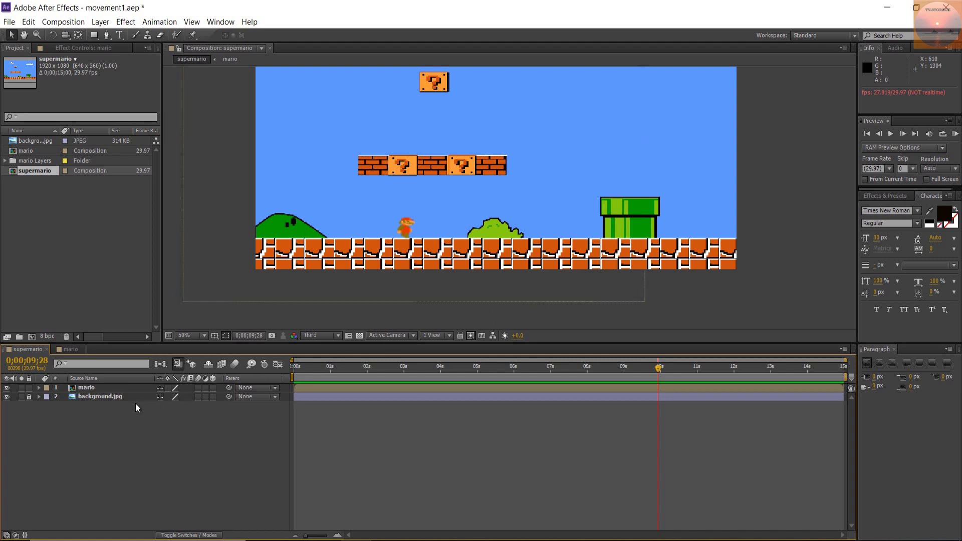
In the mario composition, reveal the keyframes and expressions of all the body-part layers.
left_click(71, 351)
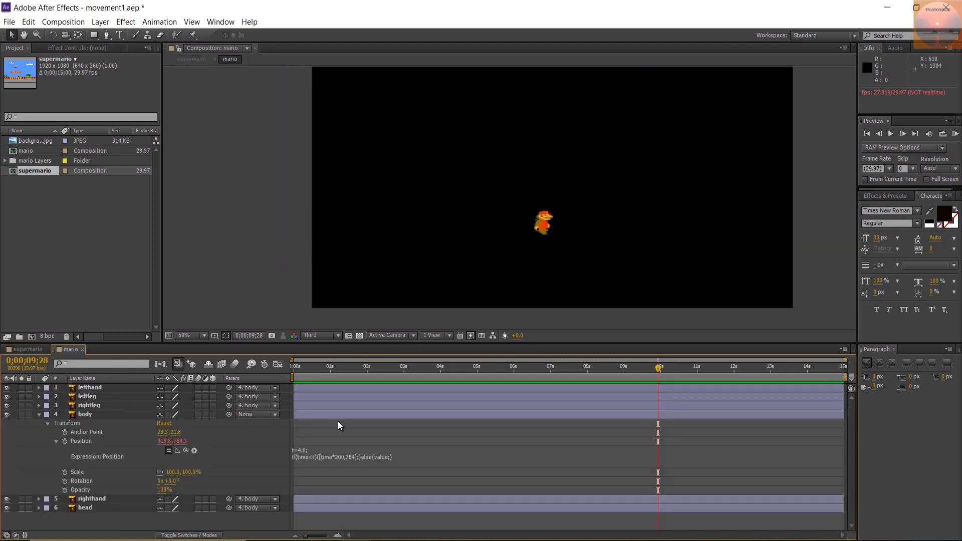
key("ctrl+a")
key("u")
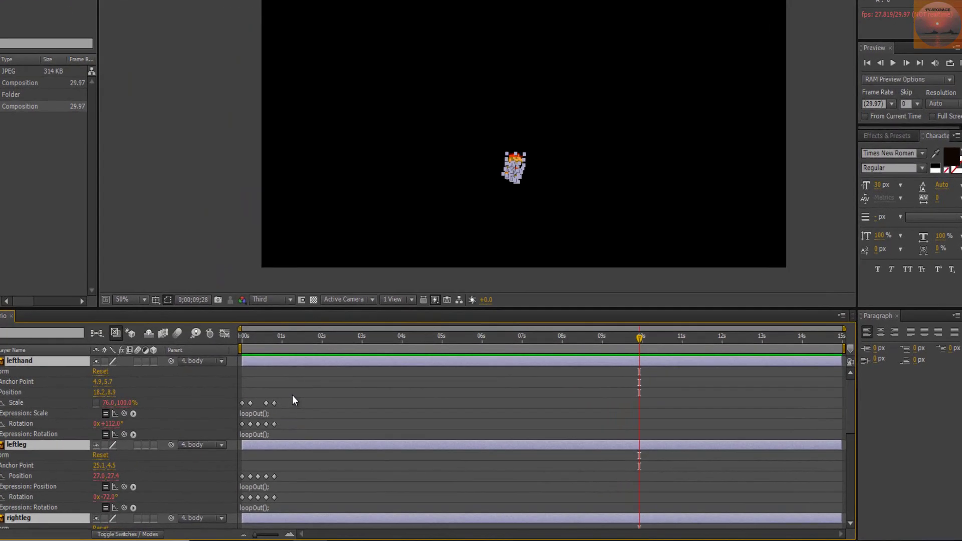
Copy the body layer's complete Position expression, including the t=4.6; line.
scroll(339, 416, "down", 6)
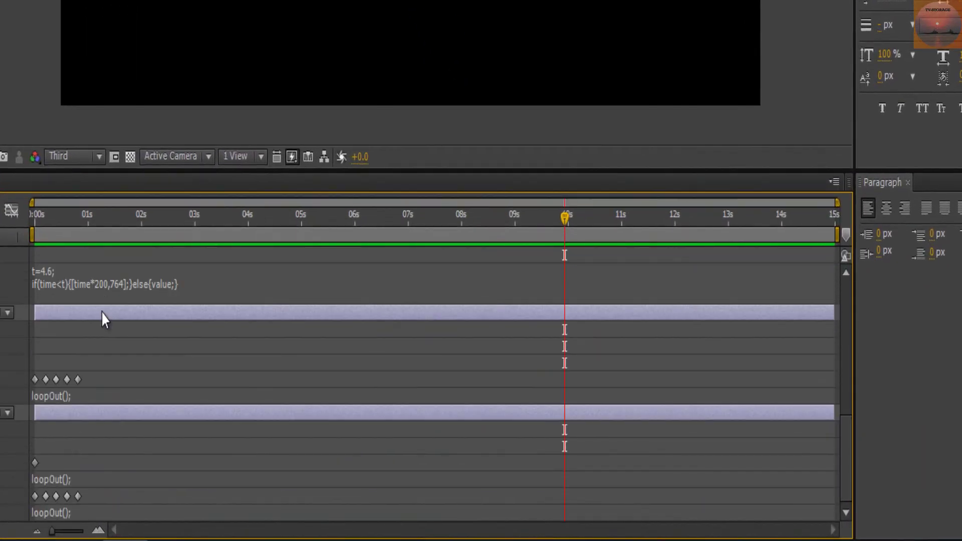
scroll(101, 315, "up", 3)
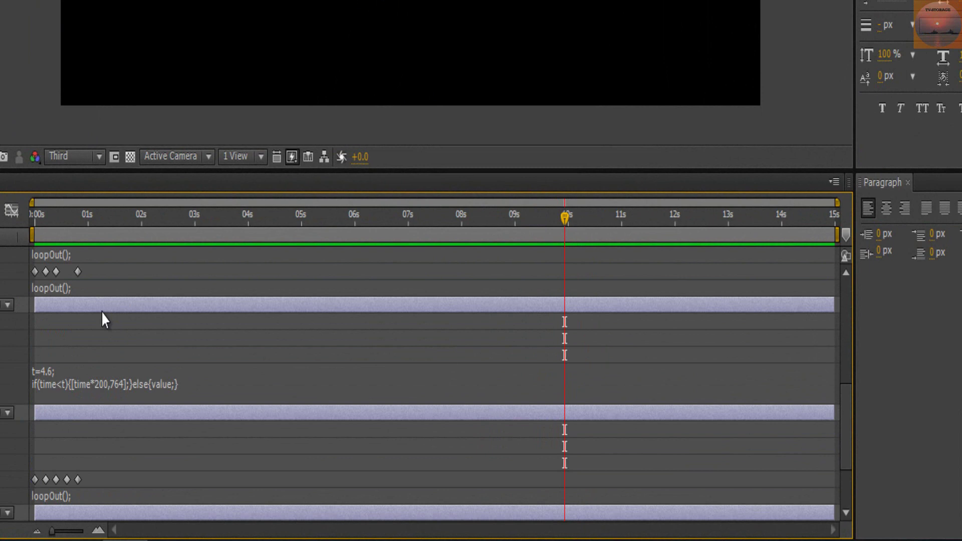
scroll(103, 326, "up", 2)
left_click(103, 426)
key("ctrl+c")
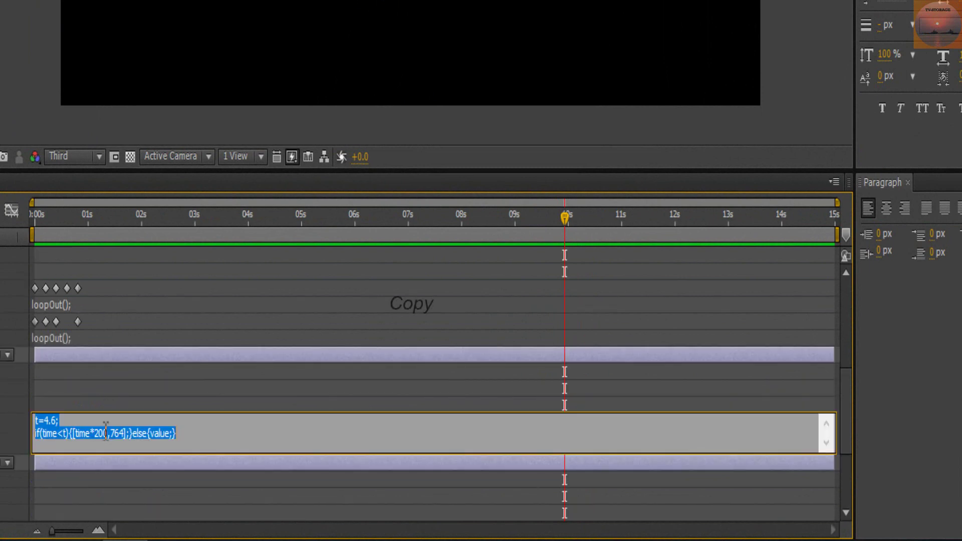
Replace the lefthand layer's loopOut(); Scale expression with the copied conditional expression.
left_click(141, 341)
scroll(142, 341, "up", 2)
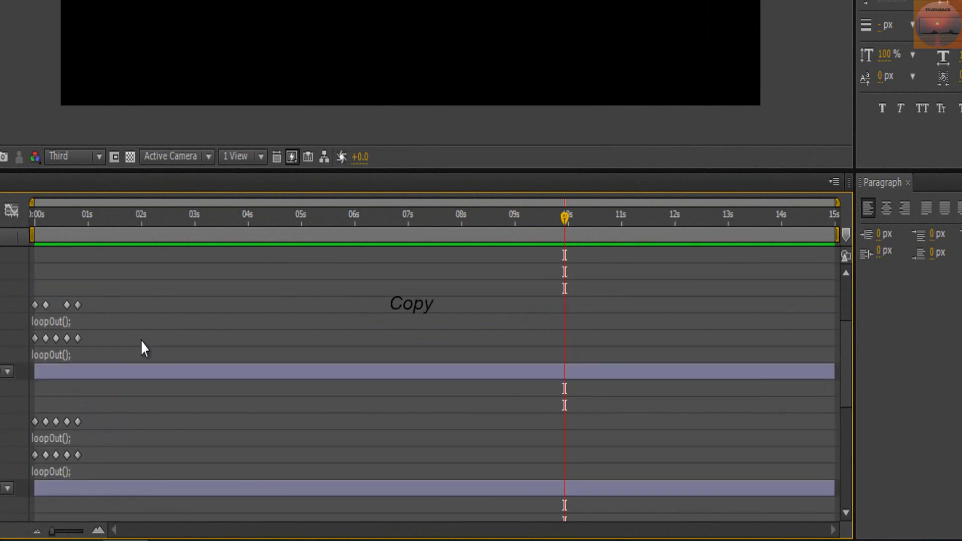
key("ctrl+v")
left_click(72, 338)
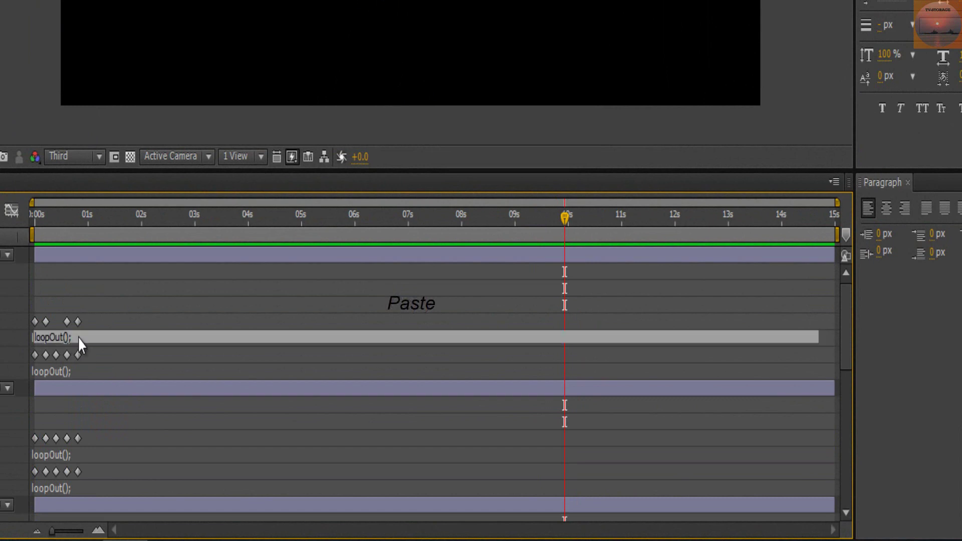
left_click(38, 341)
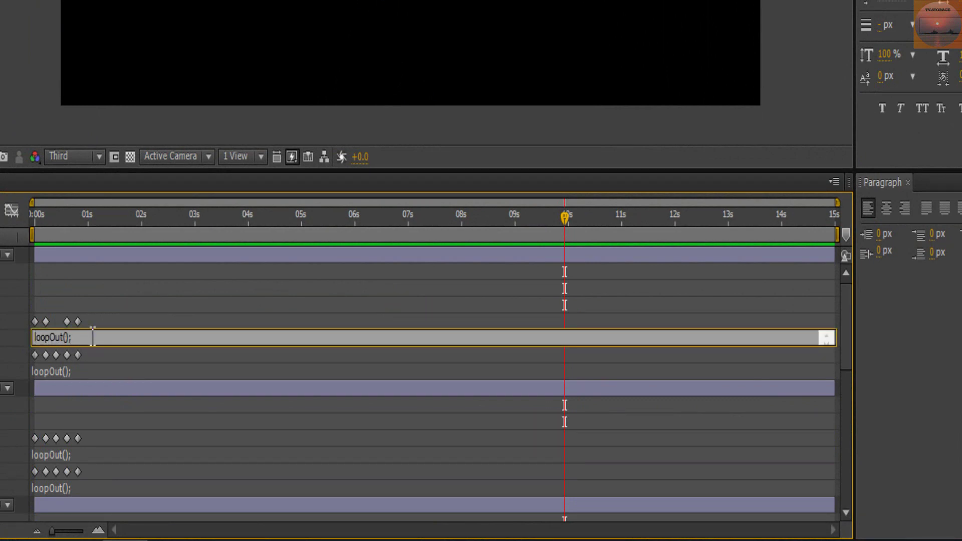
left_click_drag(92, 338, 9, 341)
key("ctrl+v")
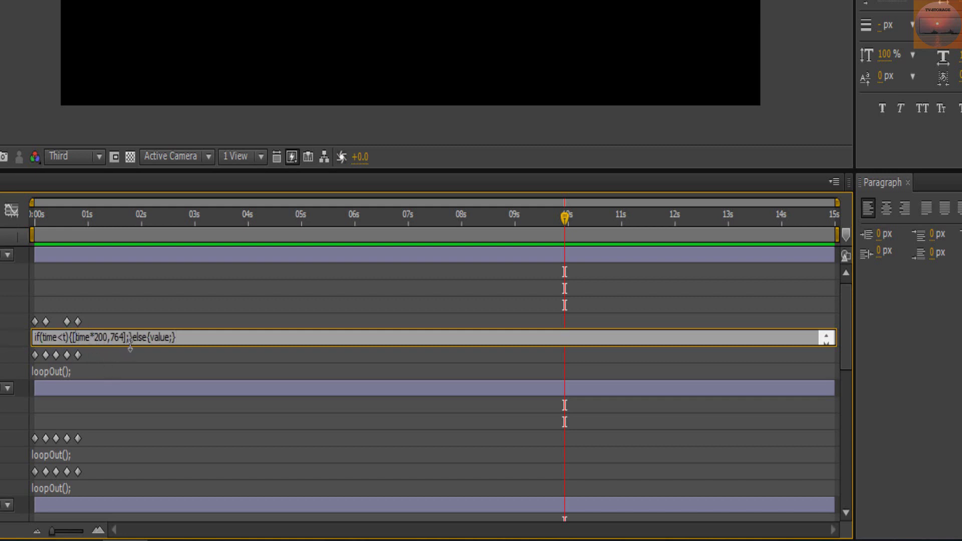
left_click(194, 390)
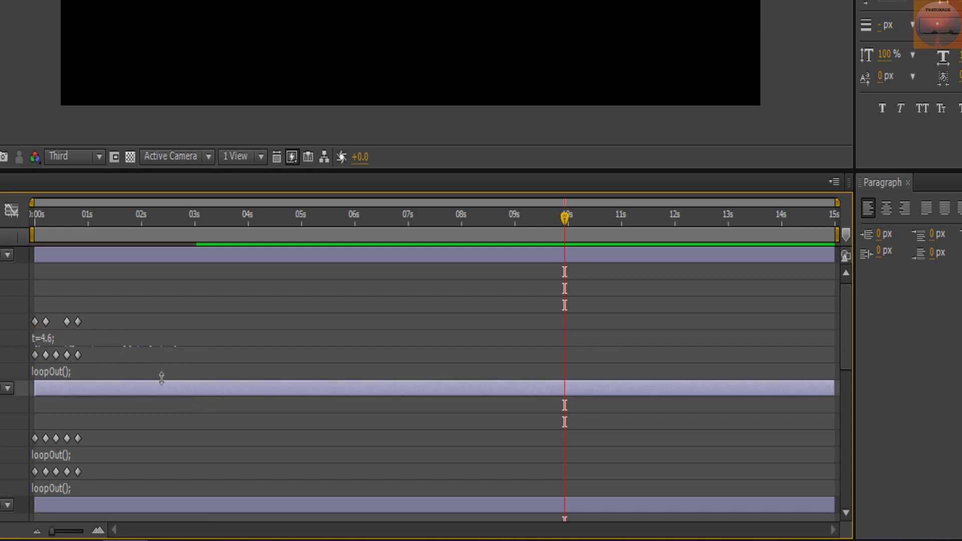
In the lefthand's Scale expression, replace [time*200,764] with loopOut() so it reads if(time<t){loopOut();}else{value;}.
left_click(66, 345)
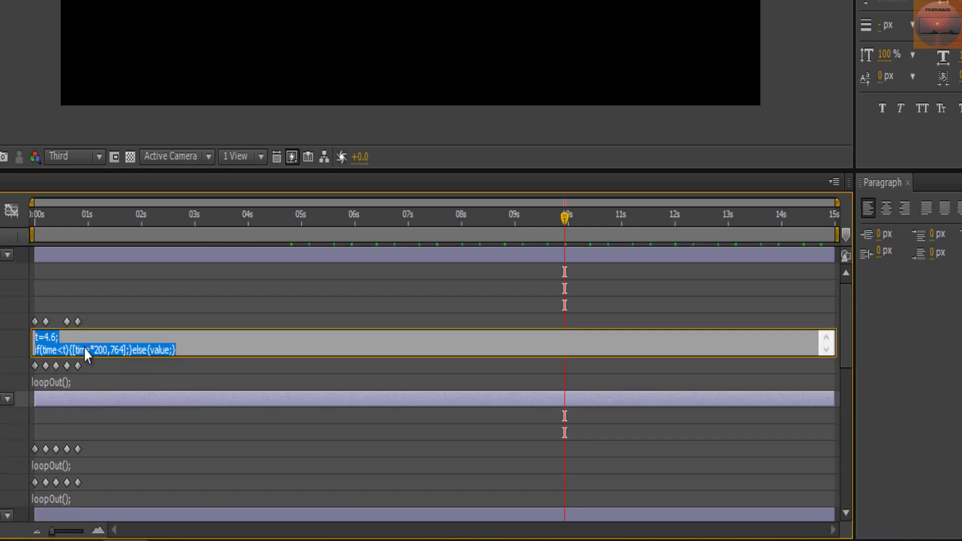
left_click_drag(73, 349, 129, 343)
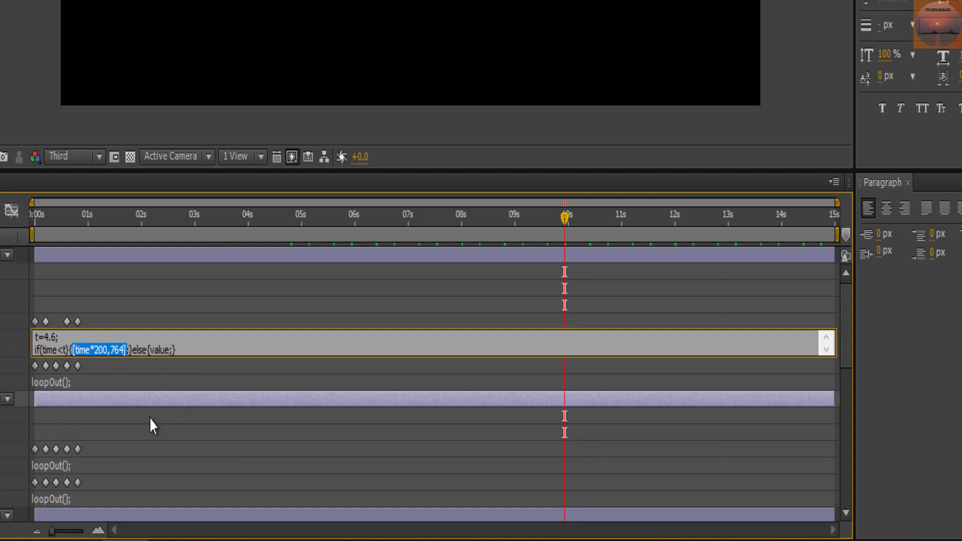
type("loop")
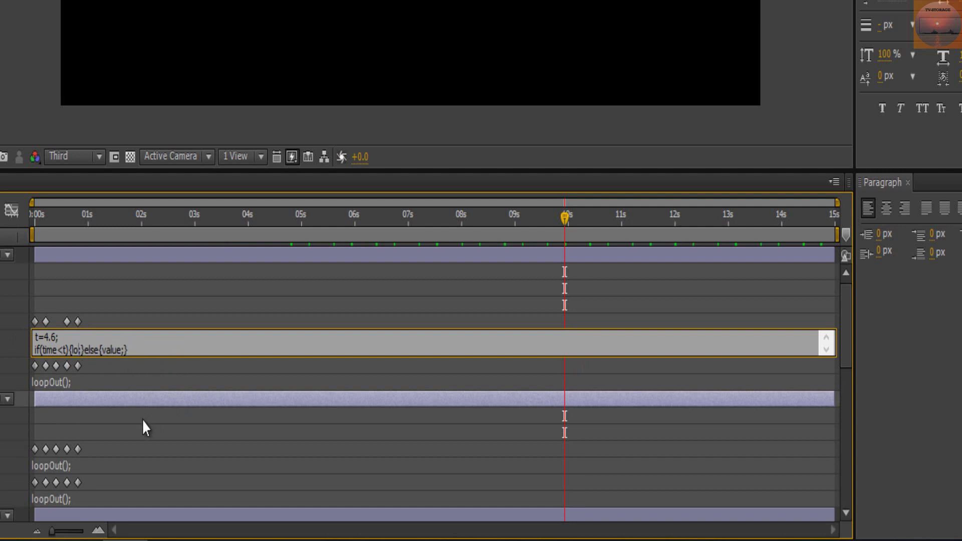
type("Out()")
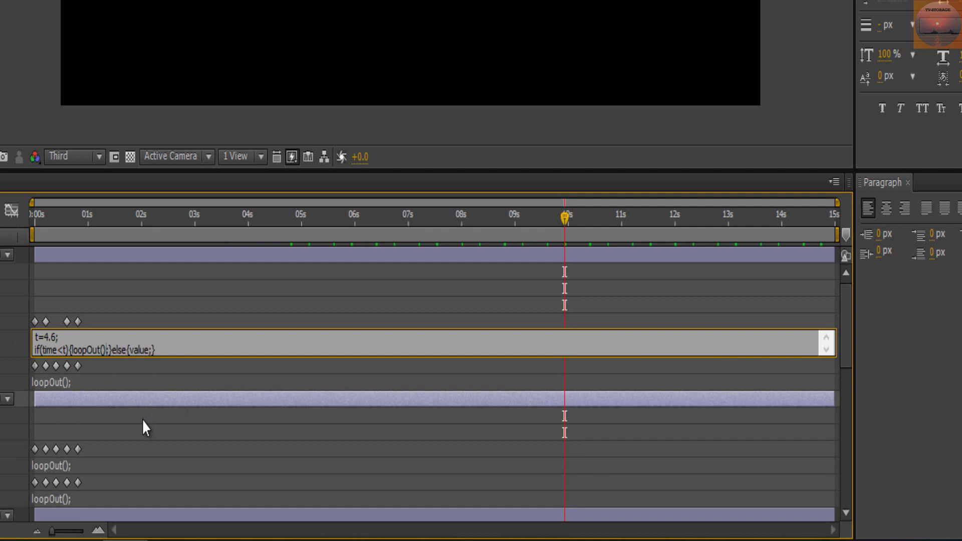
left_click(139, 401)
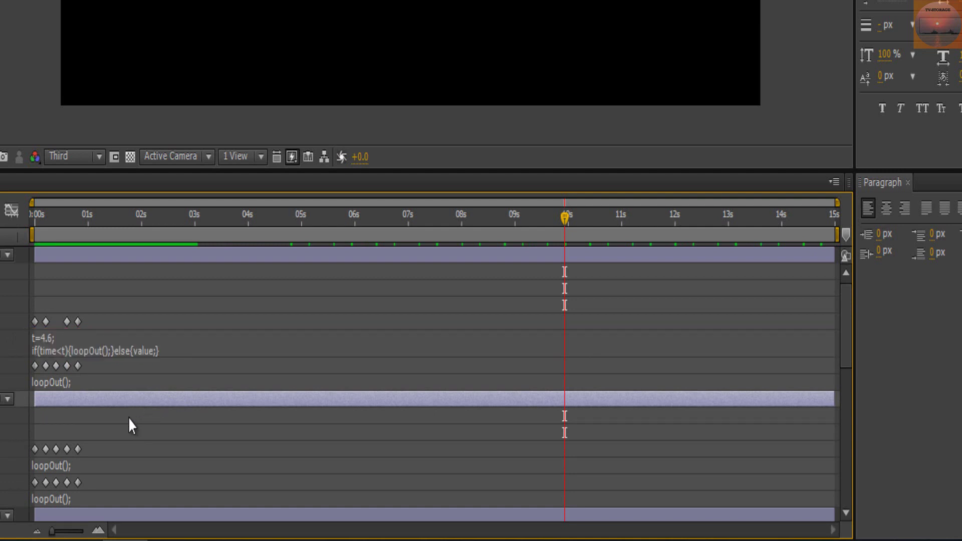
Copy the lefthand's full conditional Scale expression over the loopOut(); expression on its Rotation.
left_click(87, 357)
key("ctrl+c")
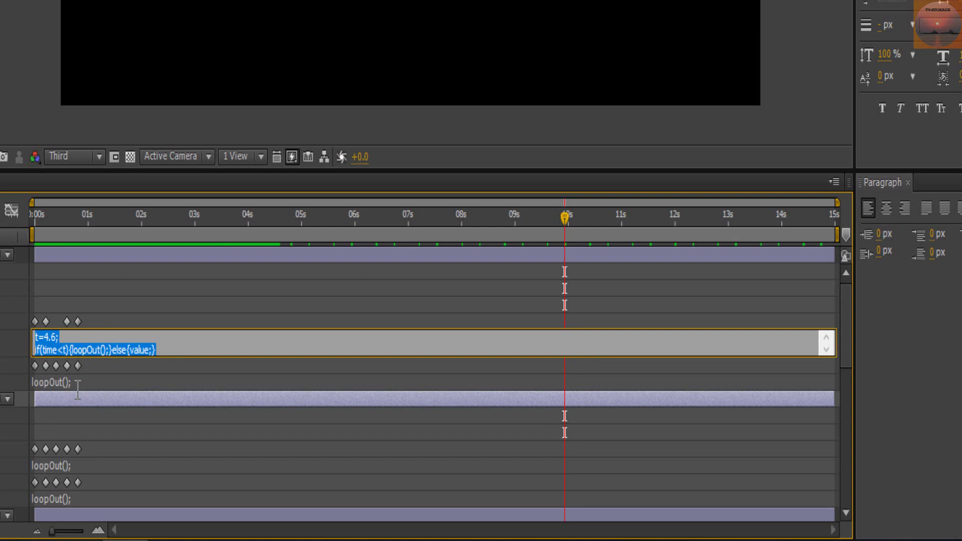
left_click(53, 383)
key("ctrl+v")
Replace the leftleg layer's Position and Rotation expressions with the copied conditional loopOut expression.
left_click(57, 467)
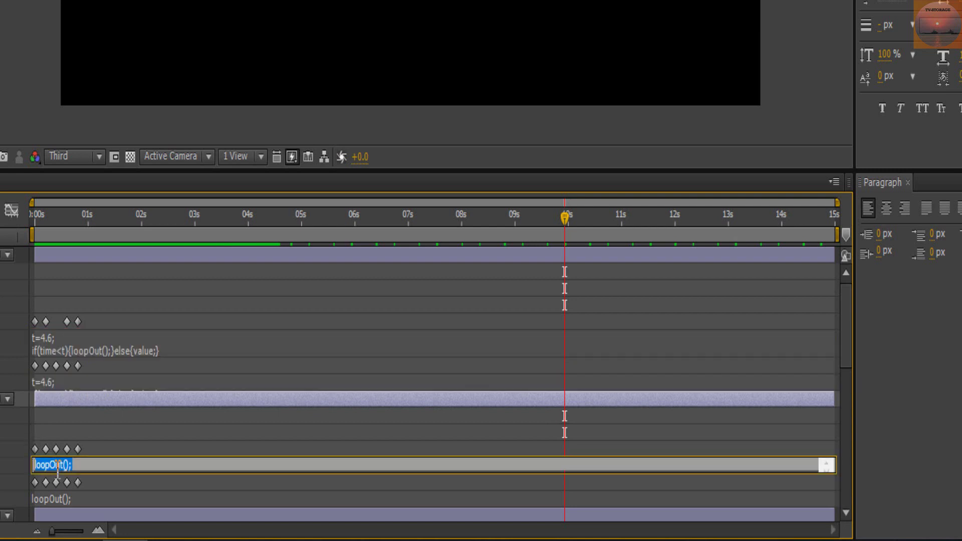
key("ctrl+v")
left_click(53, 499)
key("ctrl+v")
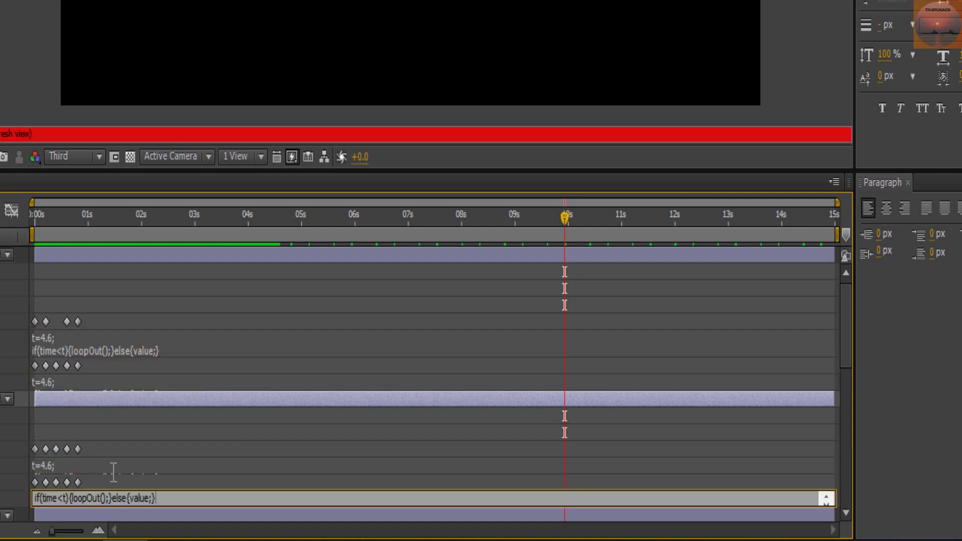
left_click(143, 440)
Replace both loopOut(); expressions on the rightleg layer with the copied conditional loopOut expression.
scroll(143, 441, "down", 3)
scroll(143, 441, "down", 5)
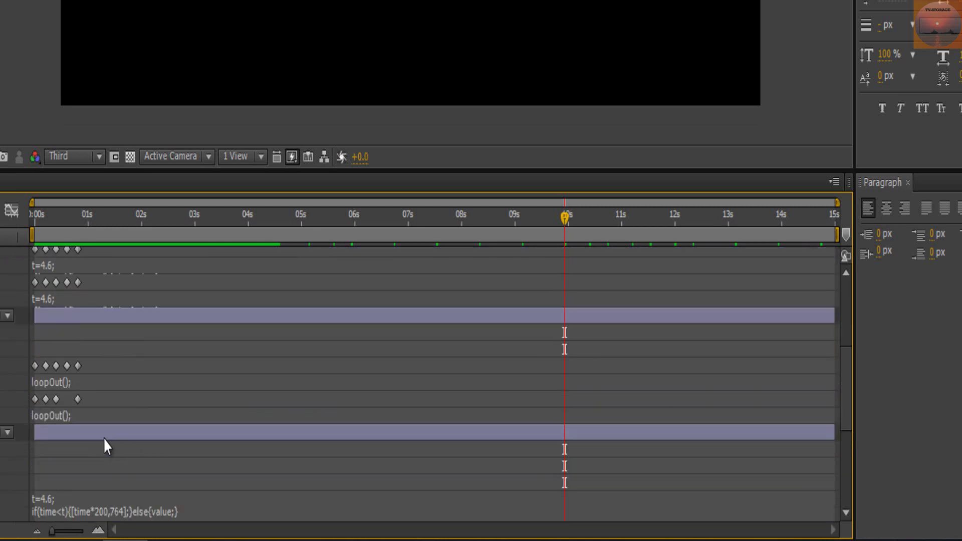
left_click(66, 382)
key("ctrl+v")
left_click(60, 416)
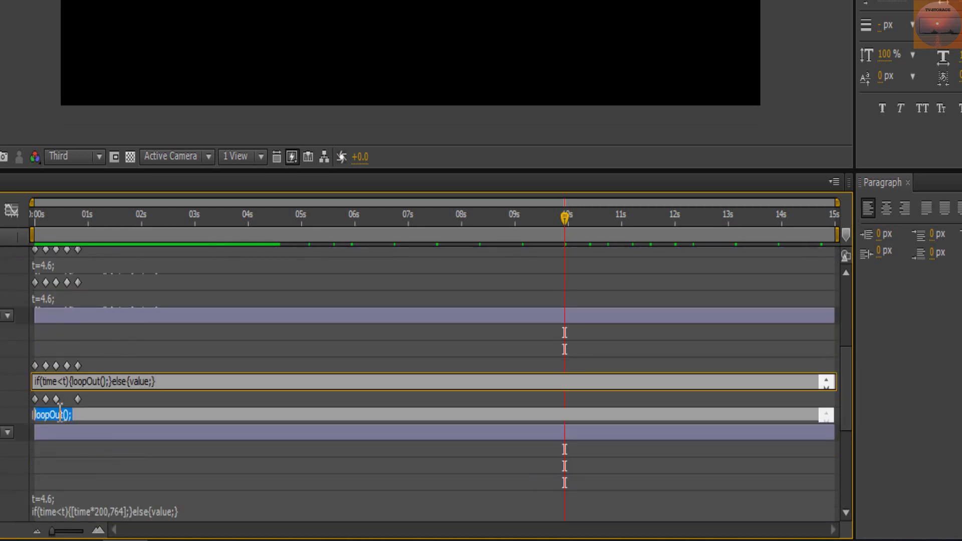
key("ctrl+v")
left_click(82, 445)
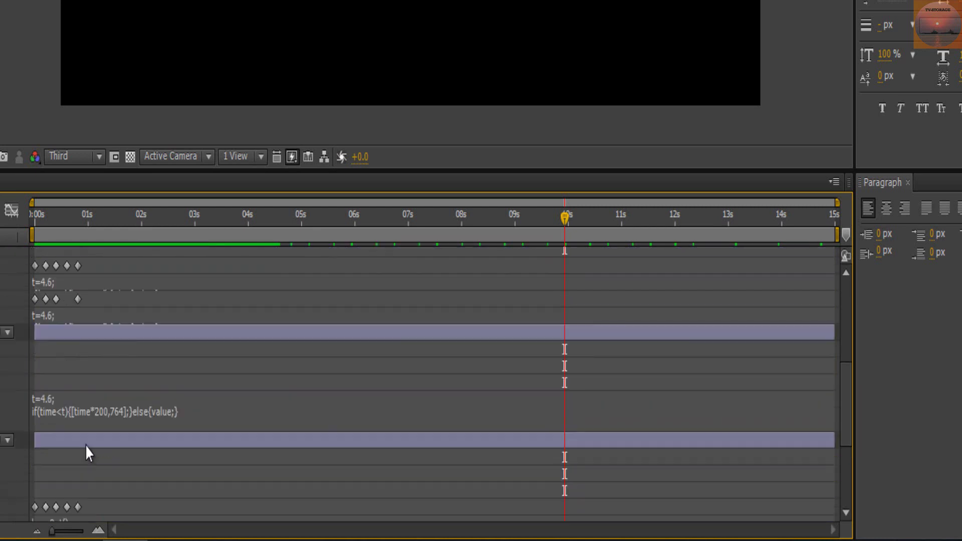
Replace the righthand layer's Rotation expression loopOut(); with the copied t=4.6; if(time<t){loopOut();}else{value;} expression.
scroll(77, 438, "down", 3)
left_click(61, 422)
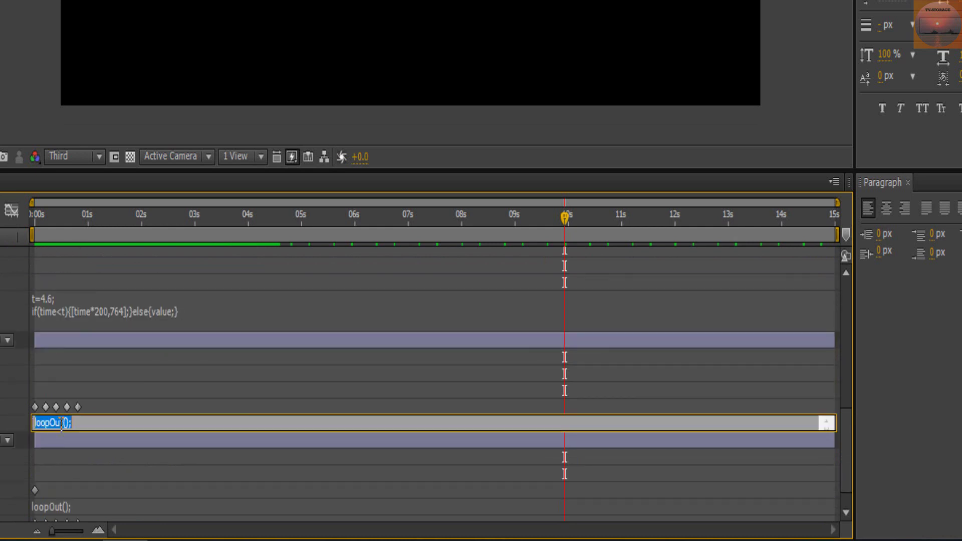
type("t=4.6; if(time<t){loopOut();}else{value;}")
left_click(101, 402)
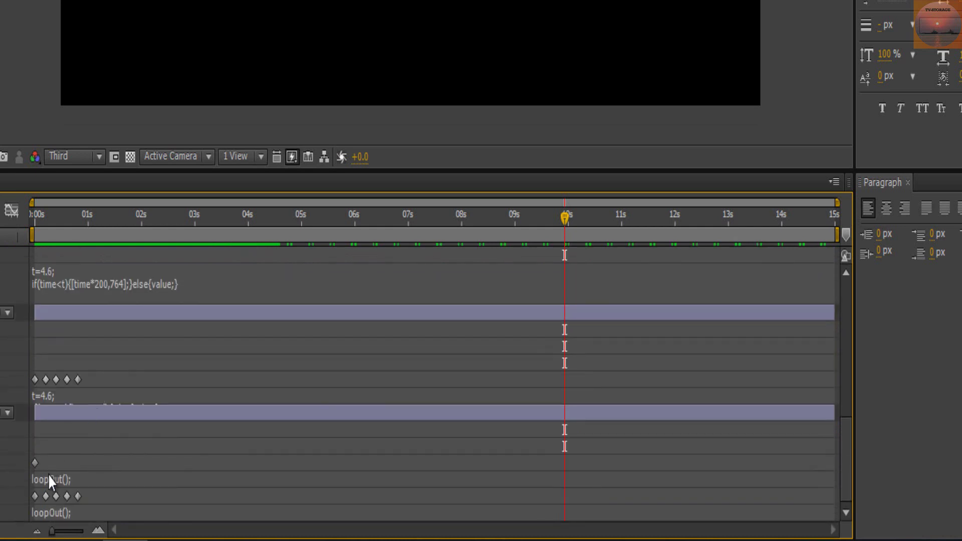
Replace both loopOut(); expressions on the head layer, Position and Rotation, with the copied conditional loopOut expression.
left_click(49, 478)
type("t=4.6; if(time<t){loopOut();}else{value;}")
left_click(79, 449)
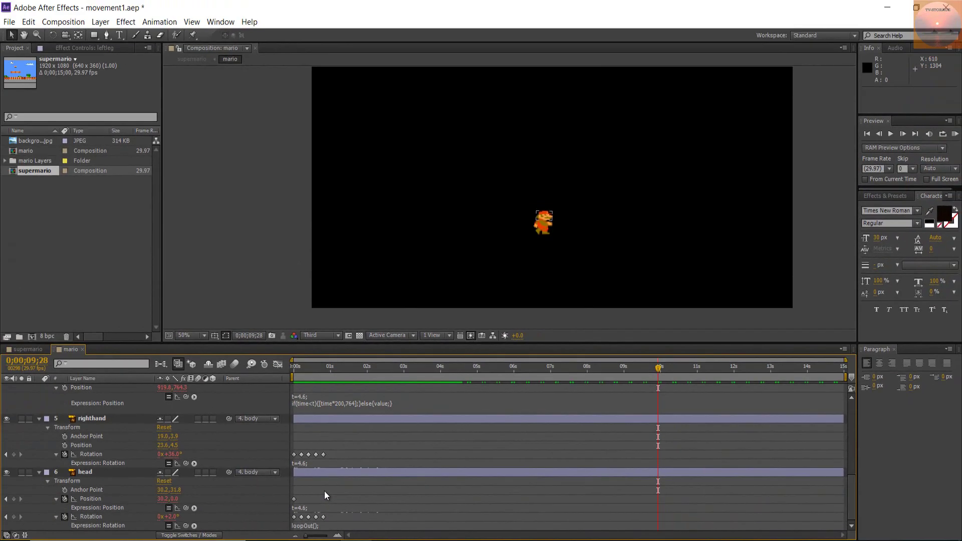
left_click(311, 522)
key("ctrl+v")
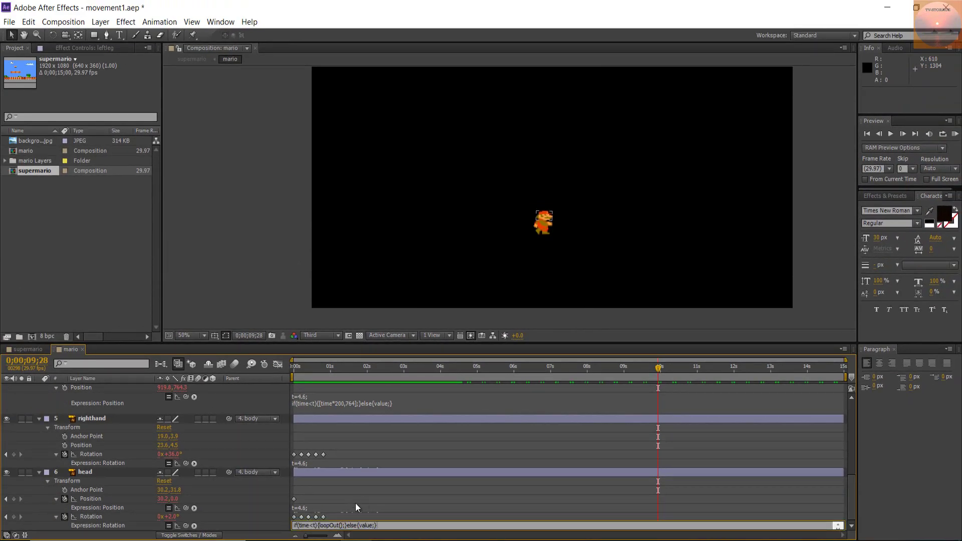
left_click(366, 496)
scroll(365, 495, "up", 5)
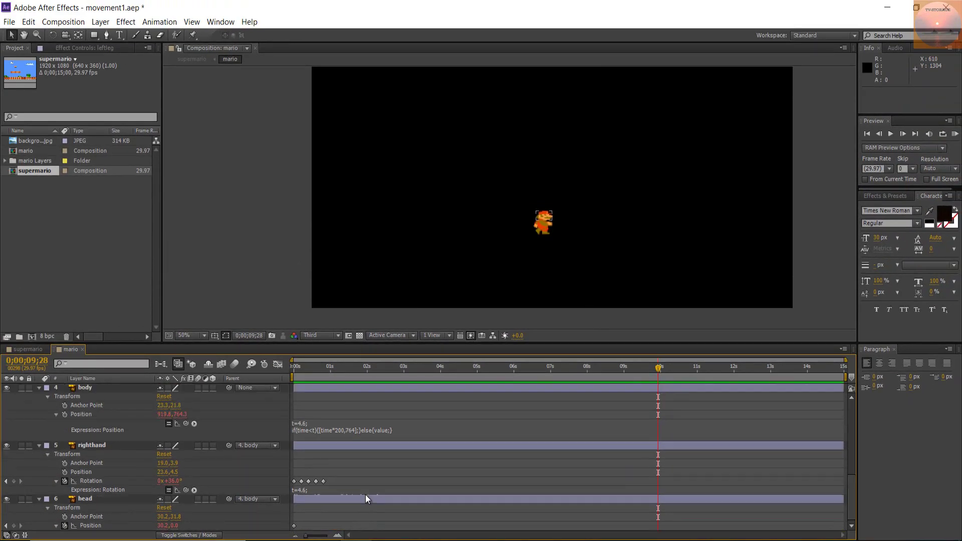
scroll(366, 494, "down", 5)
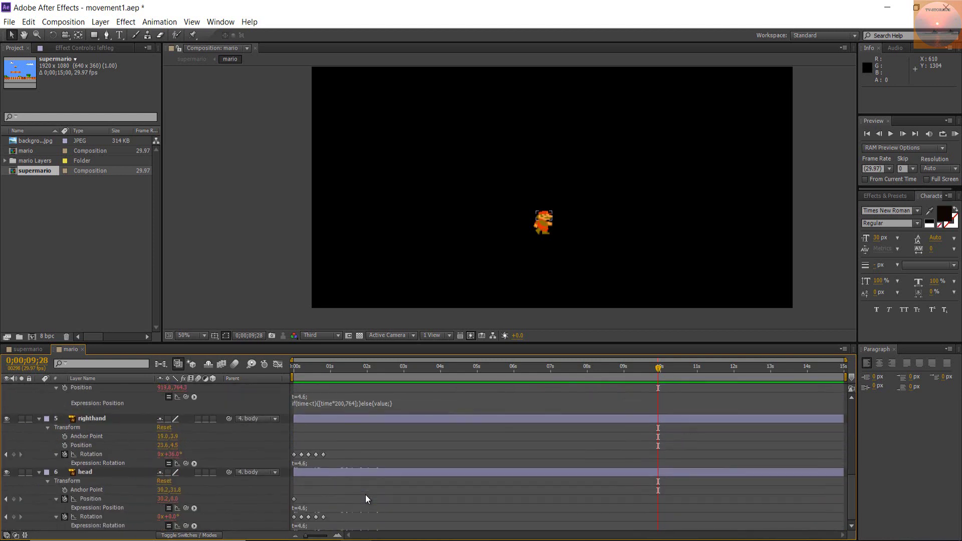
Preview the supermario composition from the beginning to check where Mario and his limbs stop.
left_click(28, 349)
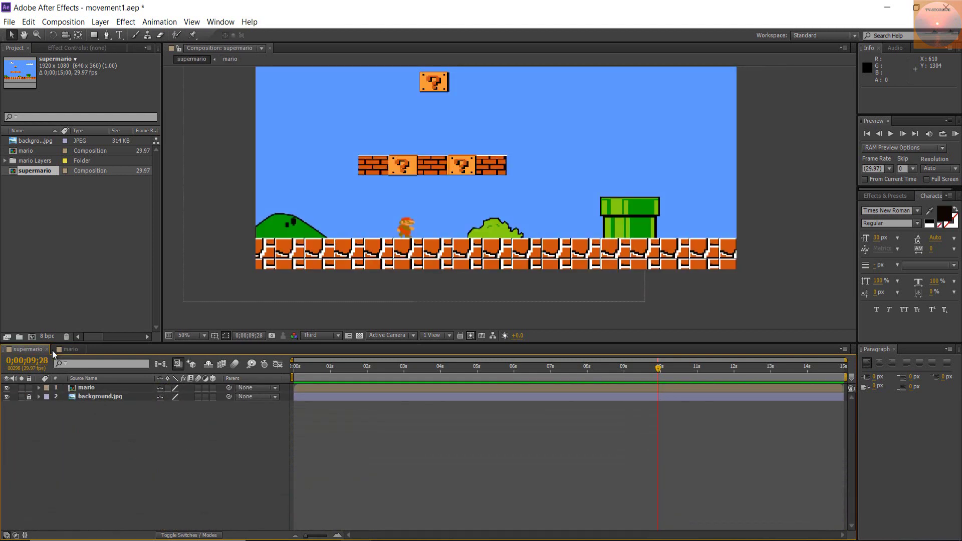
left_click_drag(659, 369, 226, 396)
key("space")
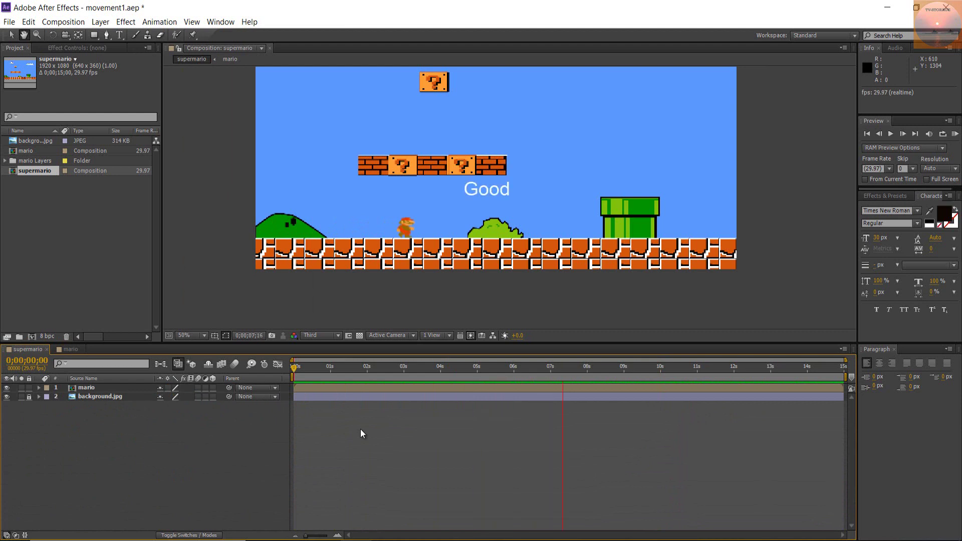
key("space")
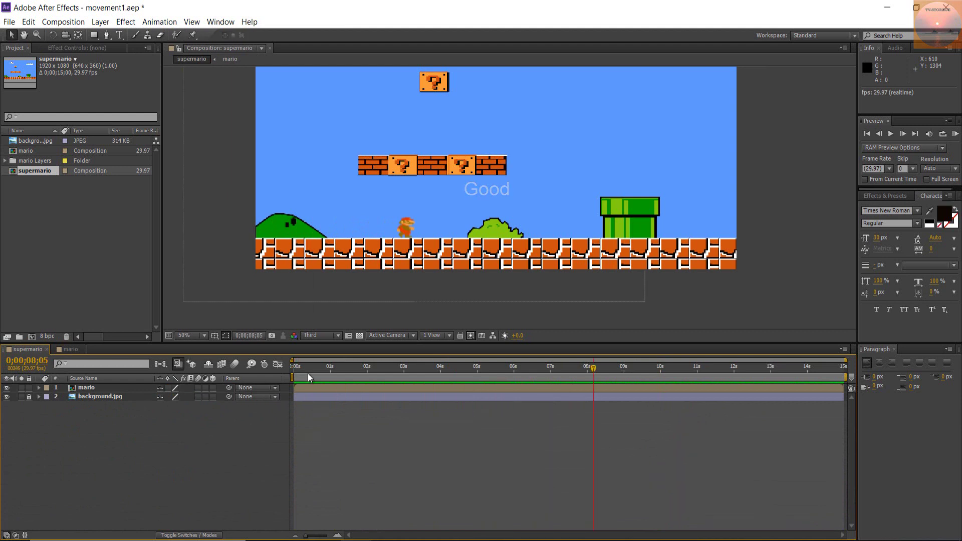
In the mario composition, move the current time to 0;00;04;16 and collapse the properties of all layers.
left_click(70, 350)
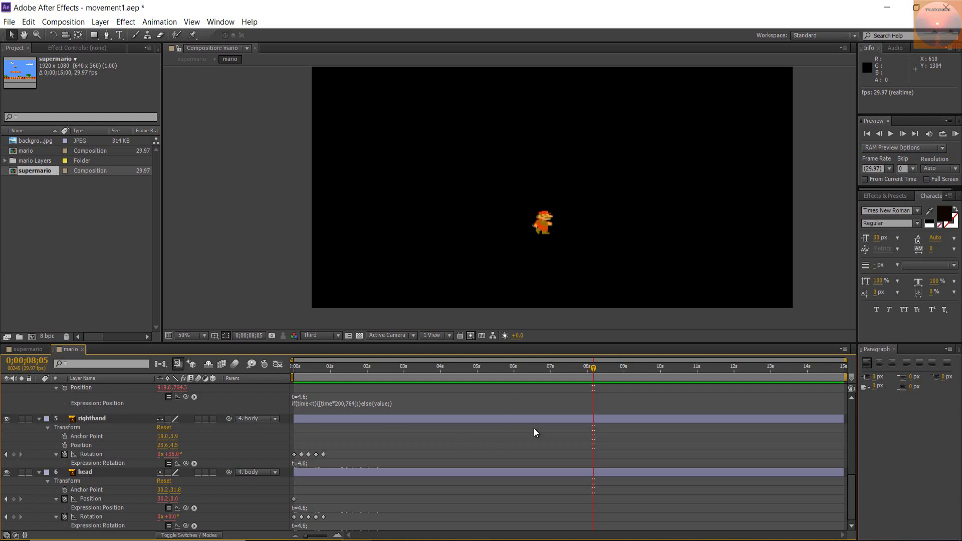
left_click_drag(593, 371, 398, 393)
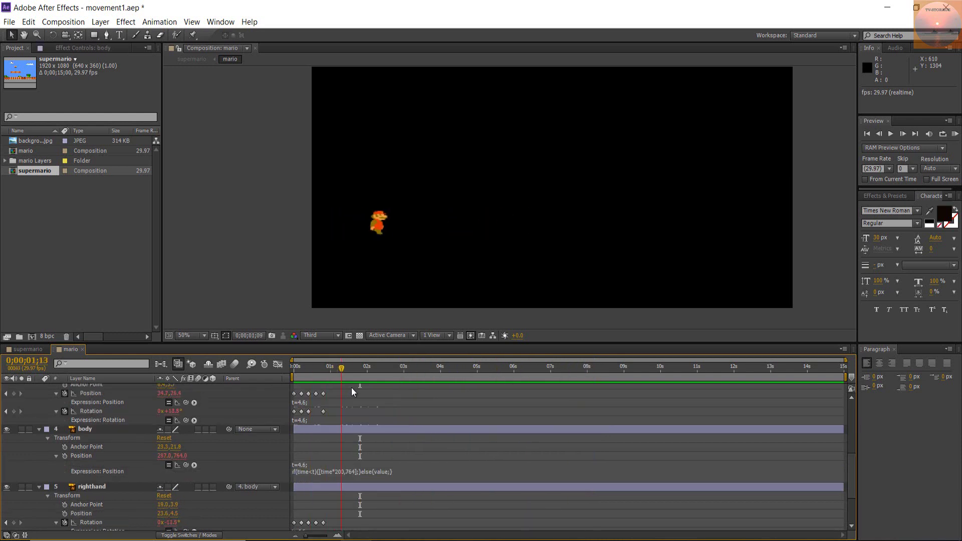
left_click_drag(351, 387, 461, 402)
key("u")
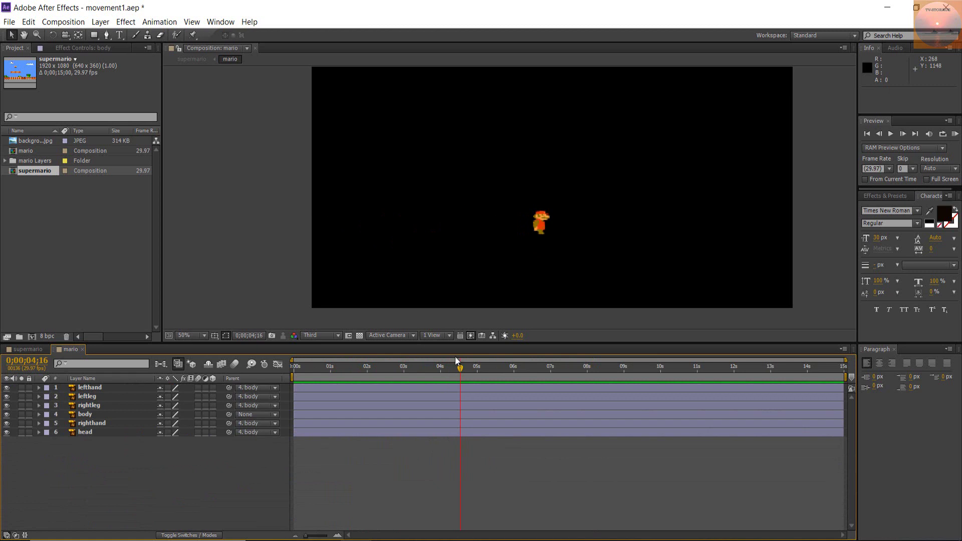
key("equal")
key("equal")
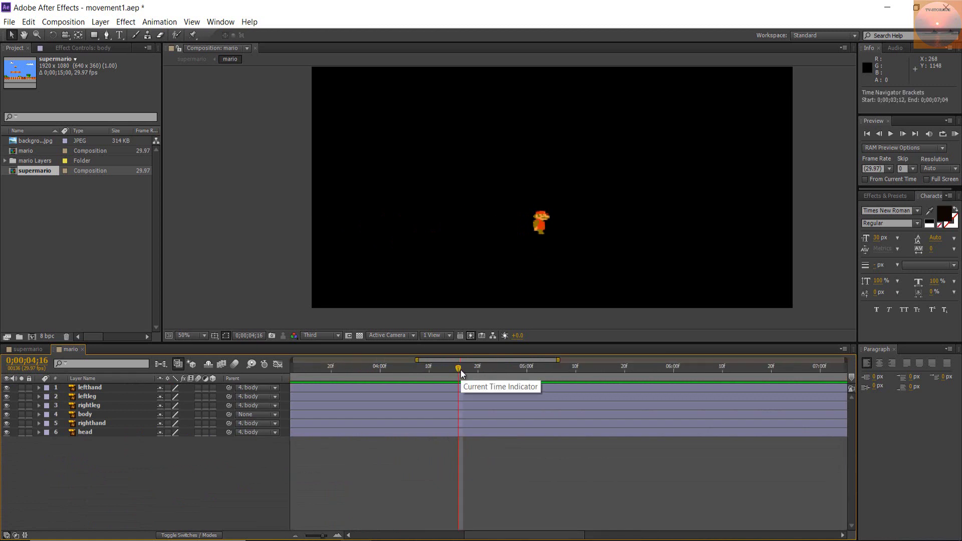
key("equal")
key("equal")
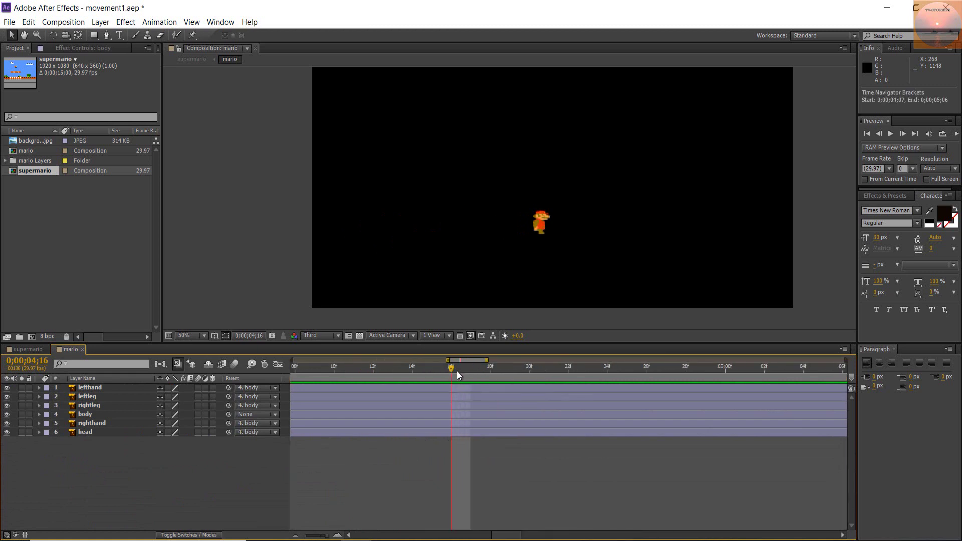
key("minus")
key("minus")
key("minus")
key("minus")
key("minus")
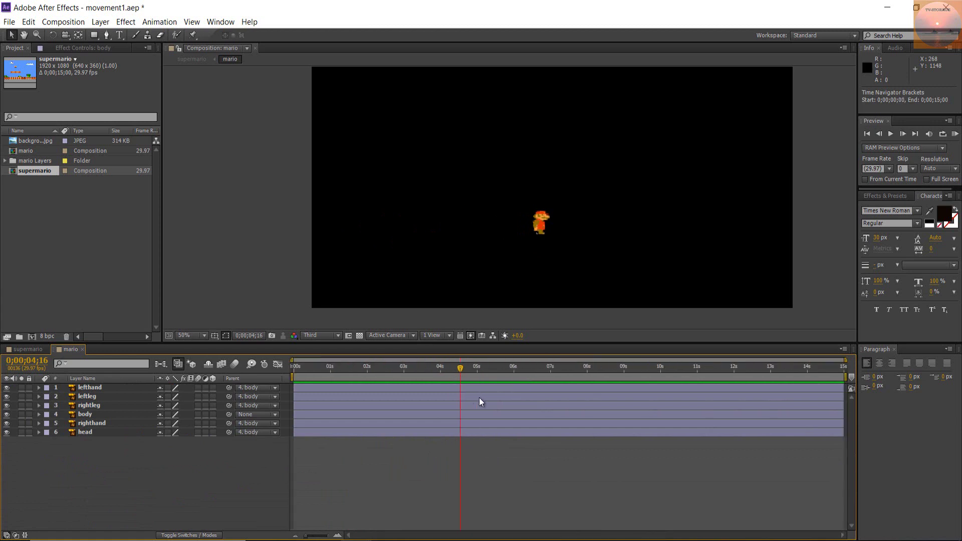
Split all six layers, from lefthand to head, at the current time.
left_click(419, 384)
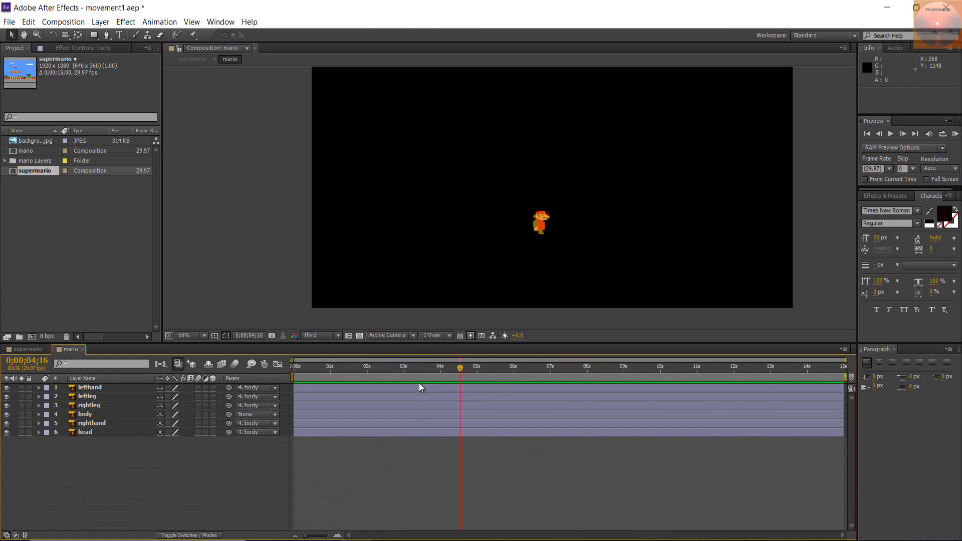
left_click(420, 432, "shift")
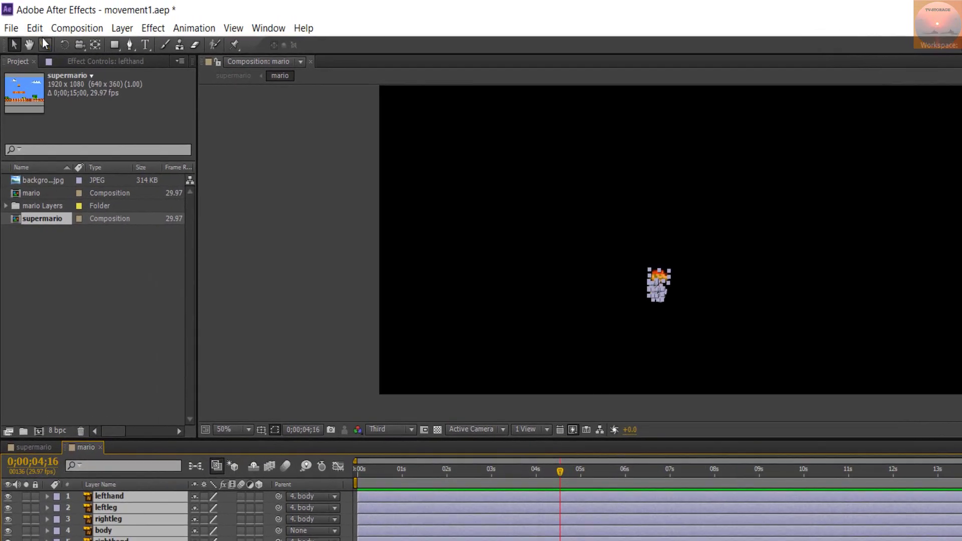
left_click(30, 23)
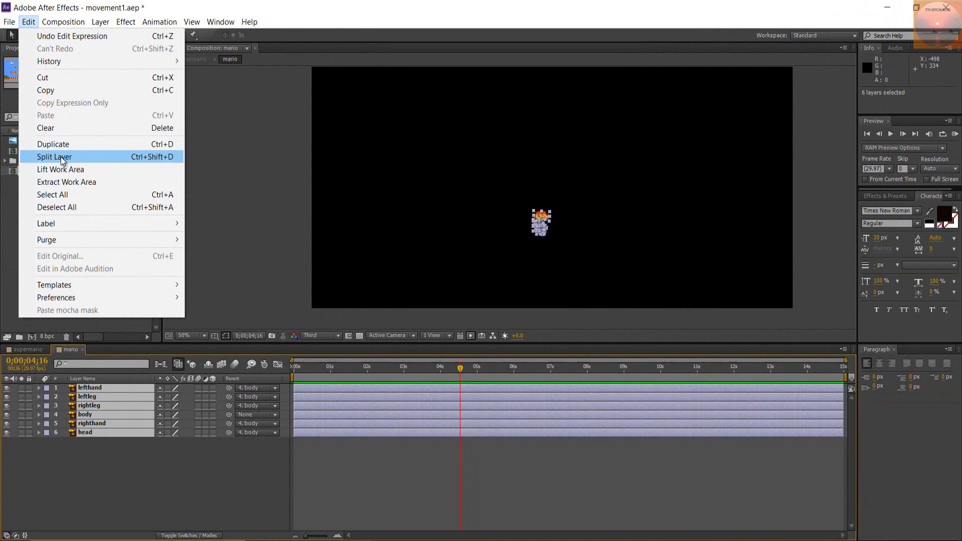
left_click(61, 158)
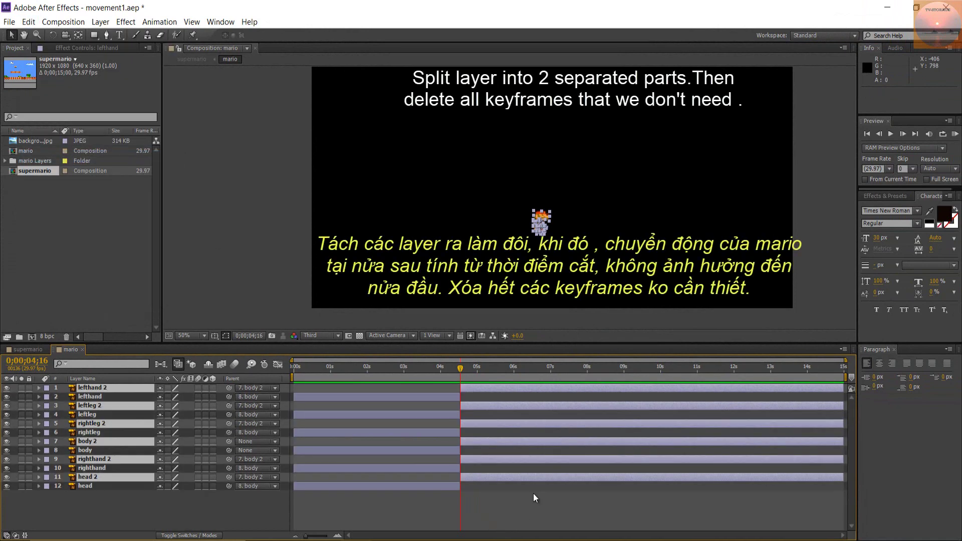
Reveal the animated properties of the split second-half layers and delete all Scale and Rotation keyframes on lefthand 2.
key("u")
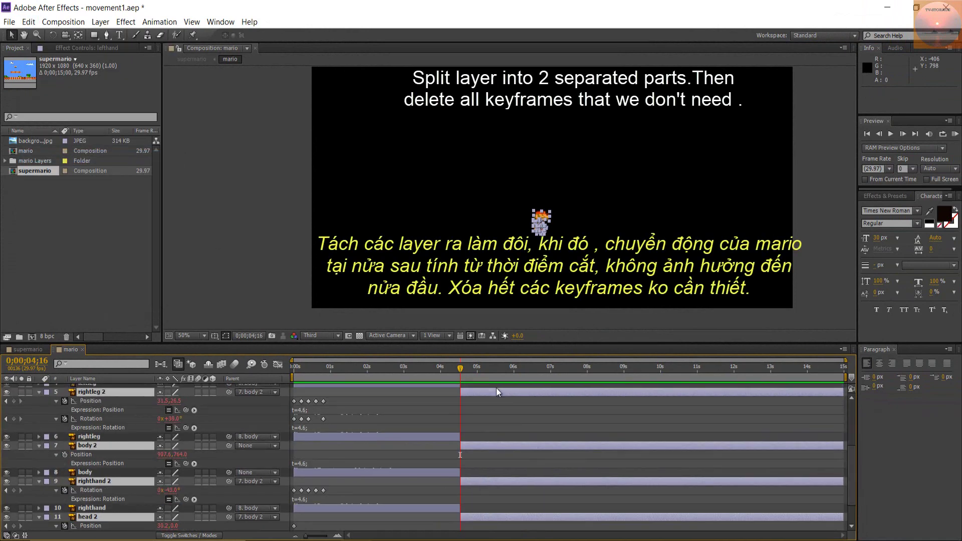
scroll(492, 425, "up", 5)
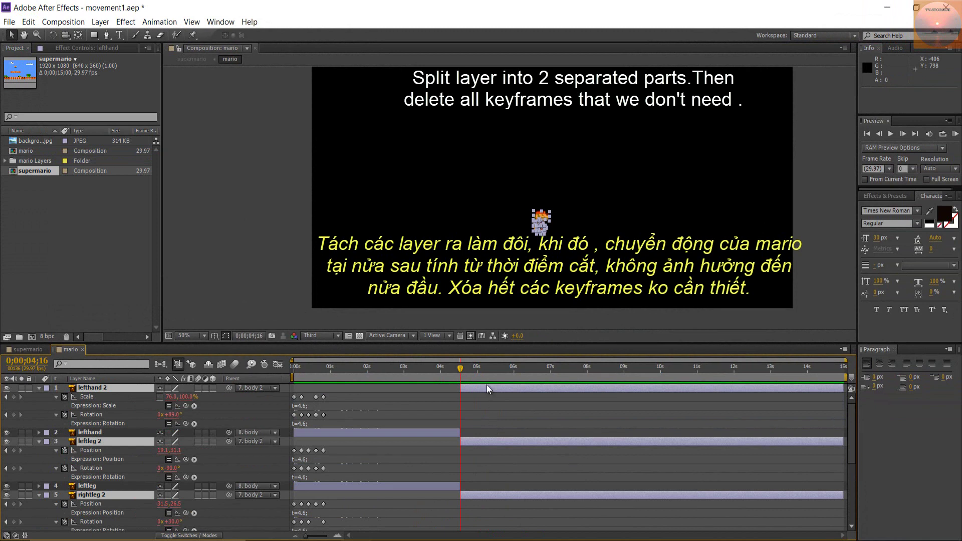
left_click(394, 401)
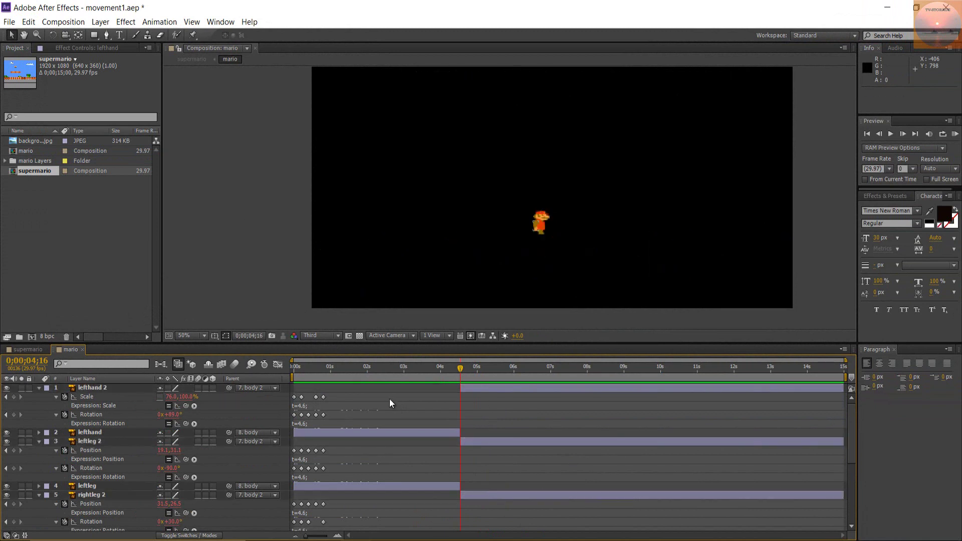
left_click_drag(390, 398, 272, 424)
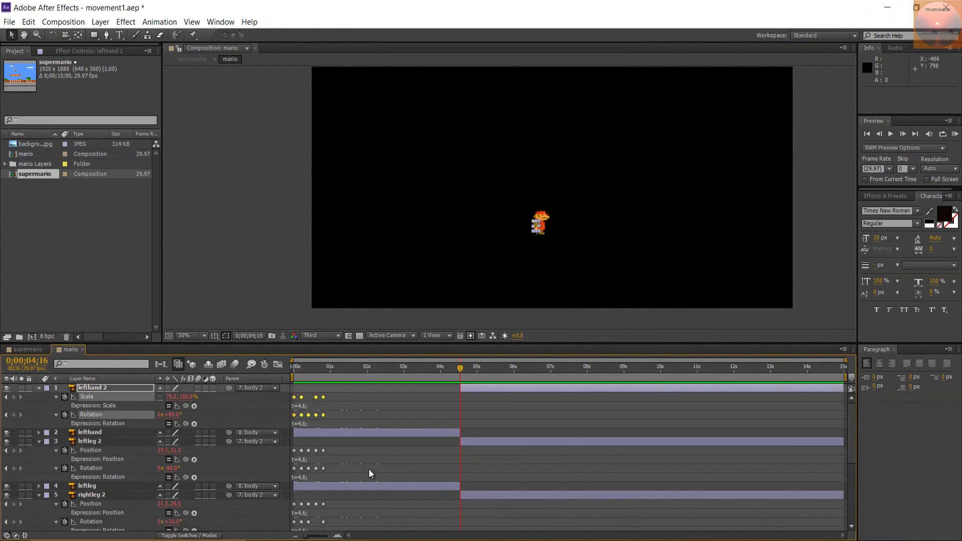
key("Delete")
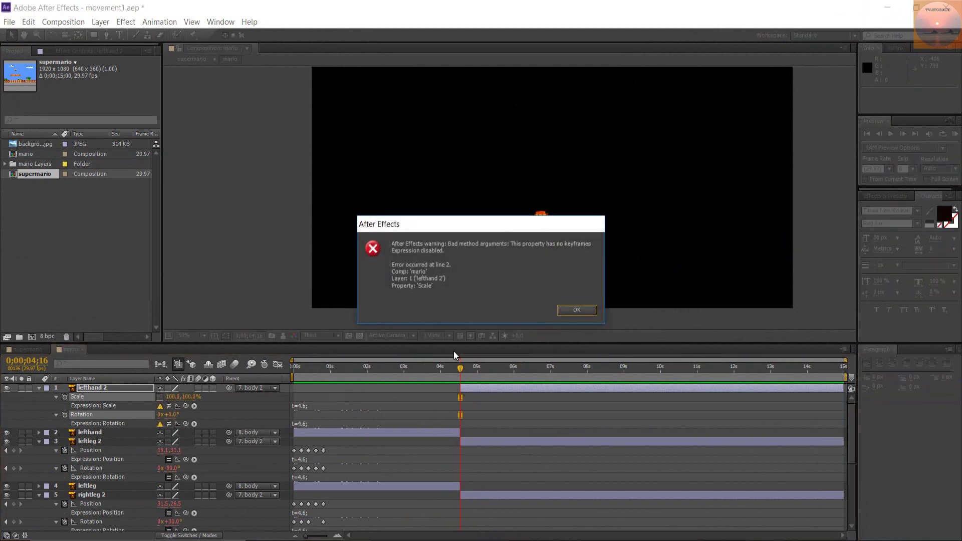
left_click(574, 310)
left_click(587, 309)
Remove the Scale and Rotation expressions from lefthand 2 by clearing their text.
left_click(296, 405)
key("BackSpace")
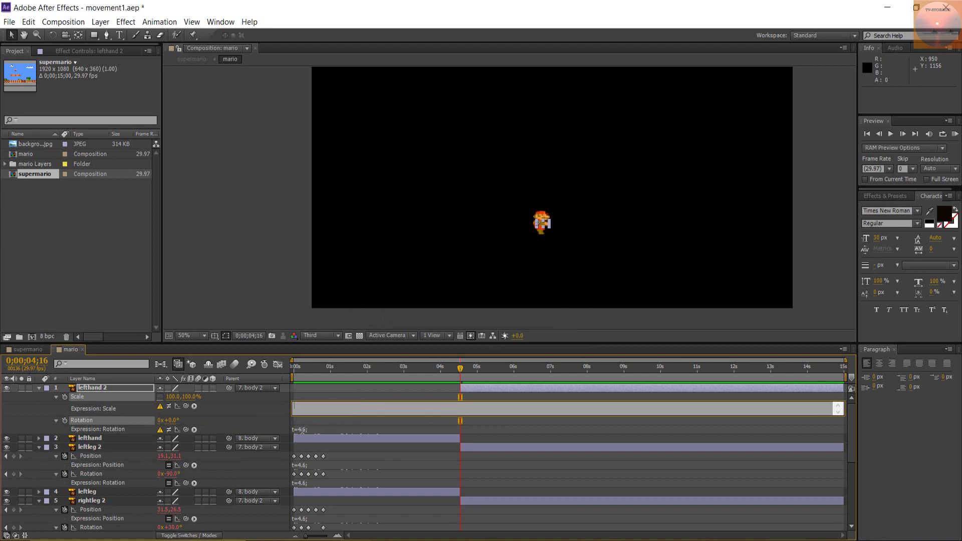
left_click(302, 432)
left_click(306, 417)
key("BackSpace")
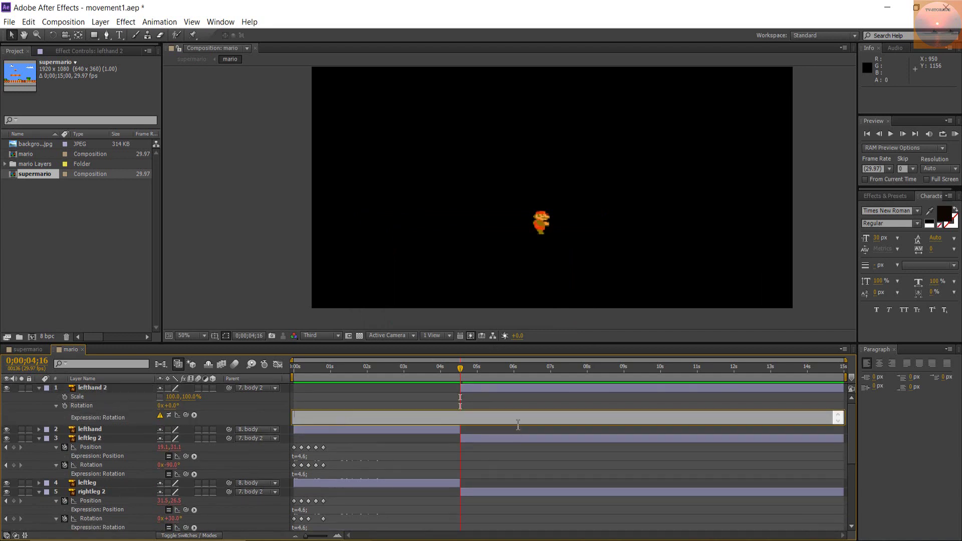
left_click(516, 394)
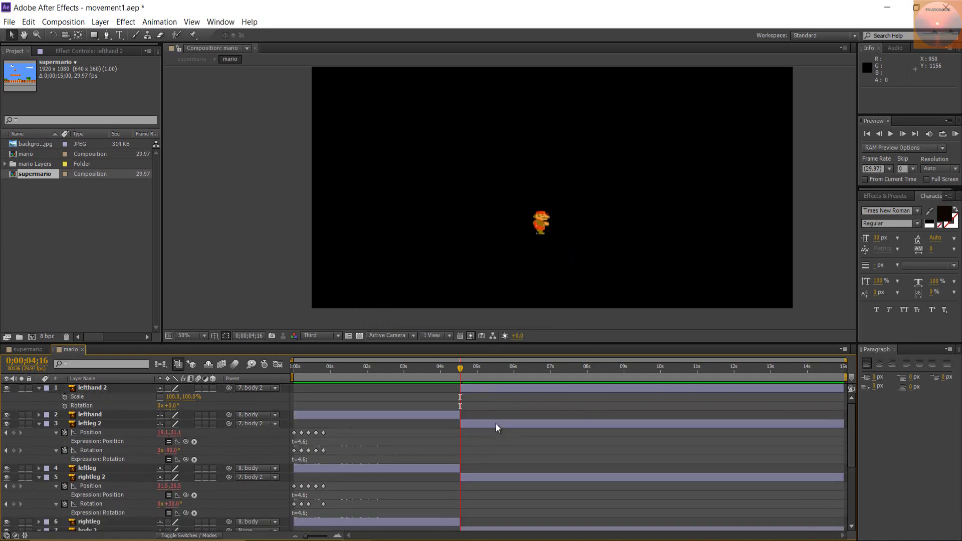
Delete all Position and Rotation keyframes on leftleg 2 and dismiss the expression warnings.
left_click(495, 424)
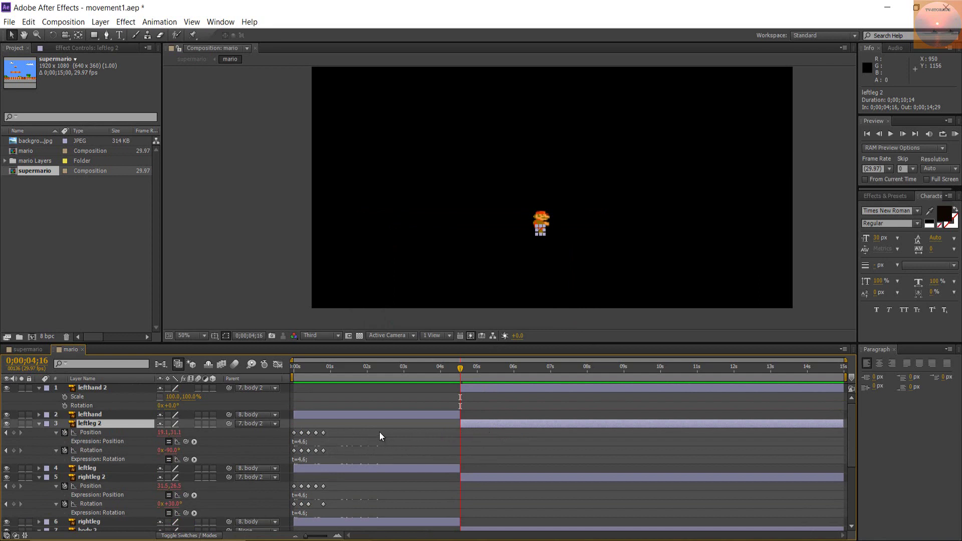
left_click_drag(377, 433, 285, 468)
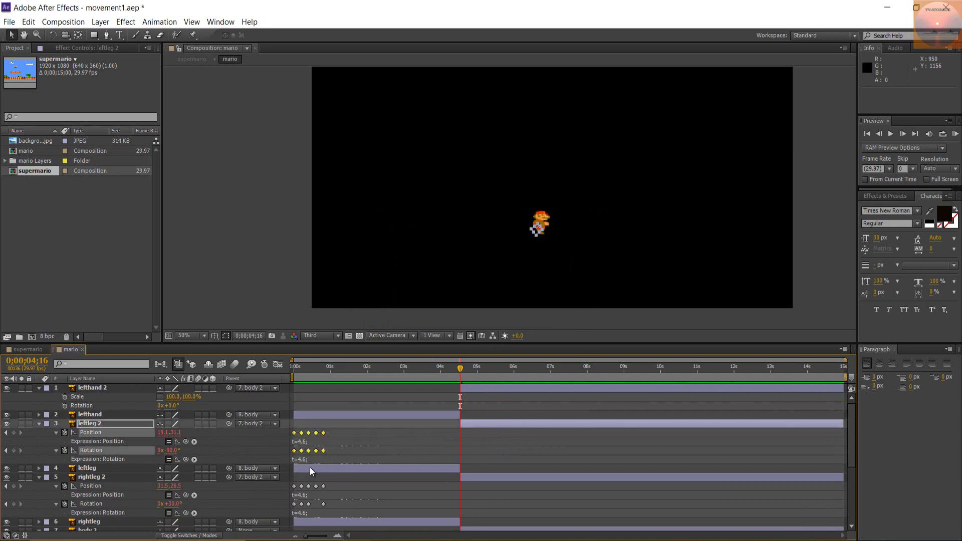
key("Delete")
left_click(567, 313)
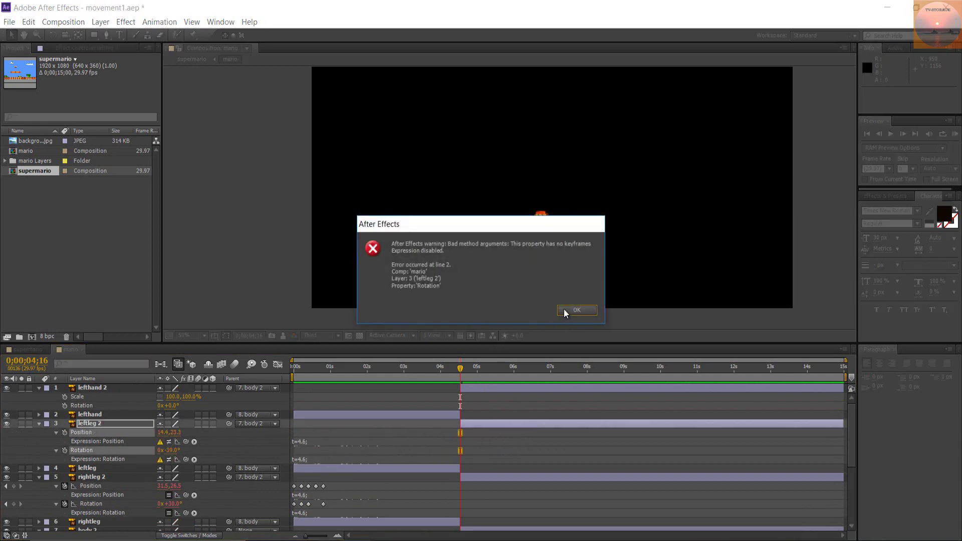
left_click(565, 310)
Clear the Position and Rotation expressions on leftleg 2.
left_click(311, 441)
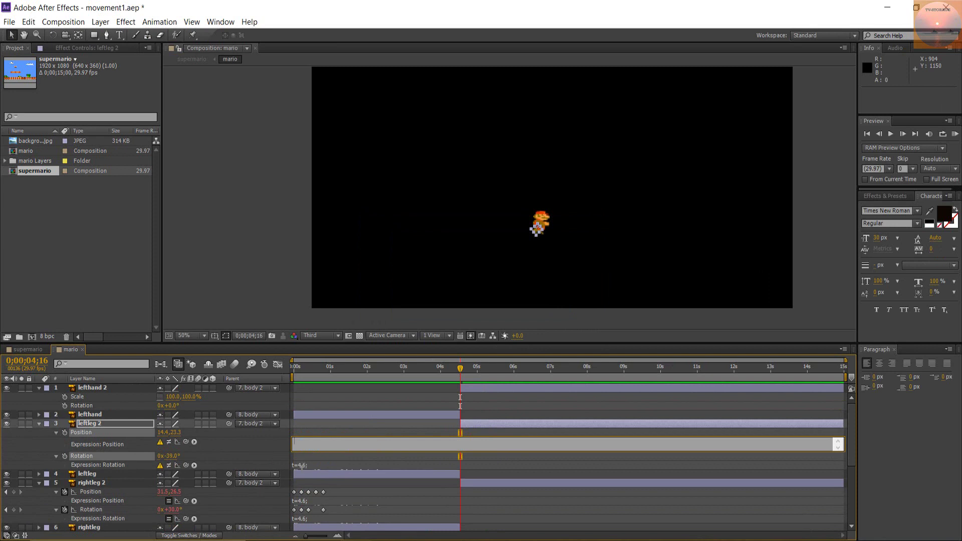
key("Delete")
key("KP_Enter")
left_click(307, 453)
key("Delete")
key("KP_Enter")
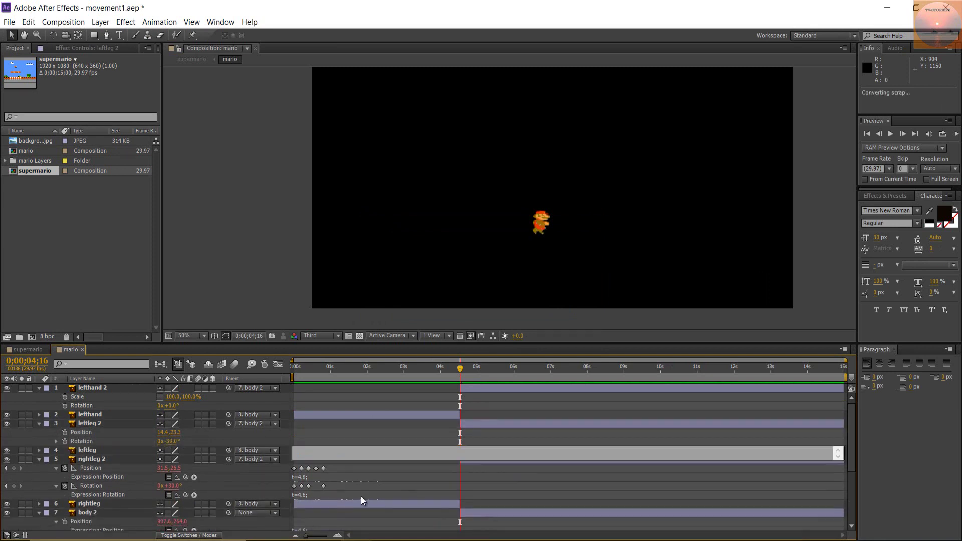
Clear the Position and Rotation expressions on rightleg 2.
left_click(307, 479)
key("Delete")
key("KP_Enter")
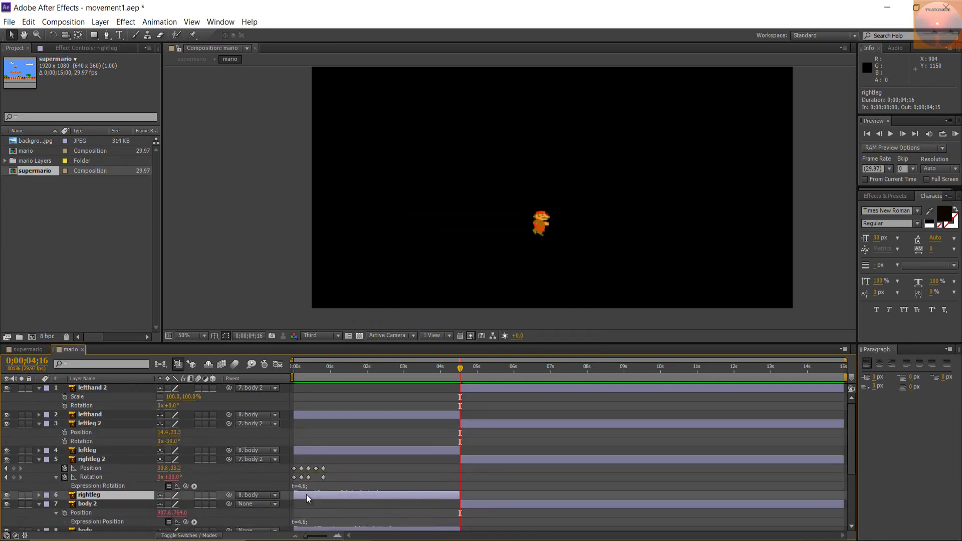
left_click(306, 495)
key("Delete")
key("KP_Enter")
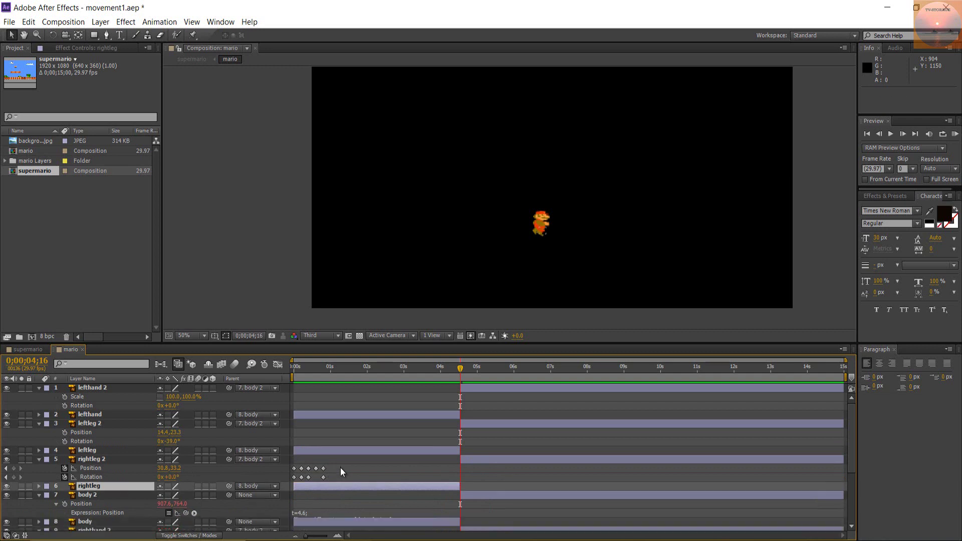
Delete all Position and Rotation keyframes on rightleg 2 and clear the Position expression on body 2.
left_click_drag(336, 469, 283, 479)
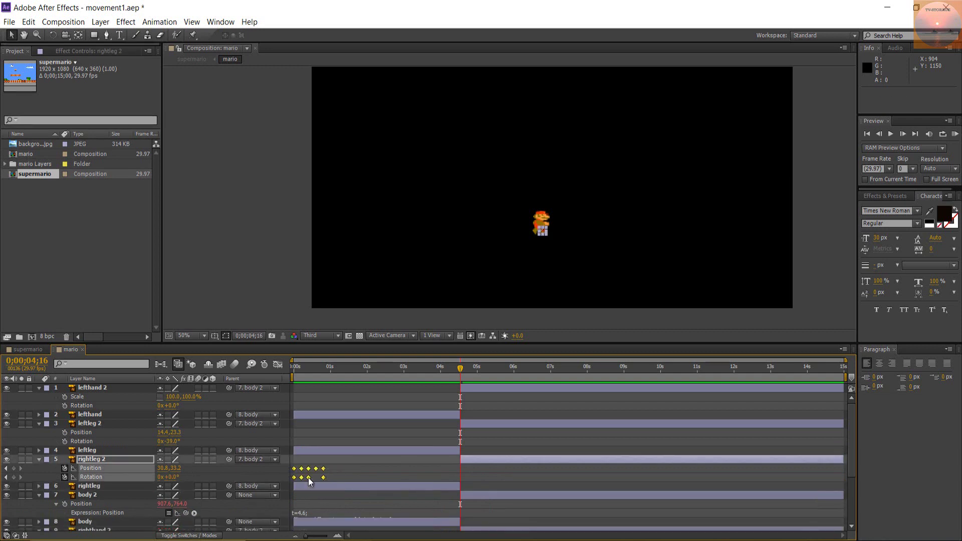
key("Delete")
scroll(335, 467, "down", 3)
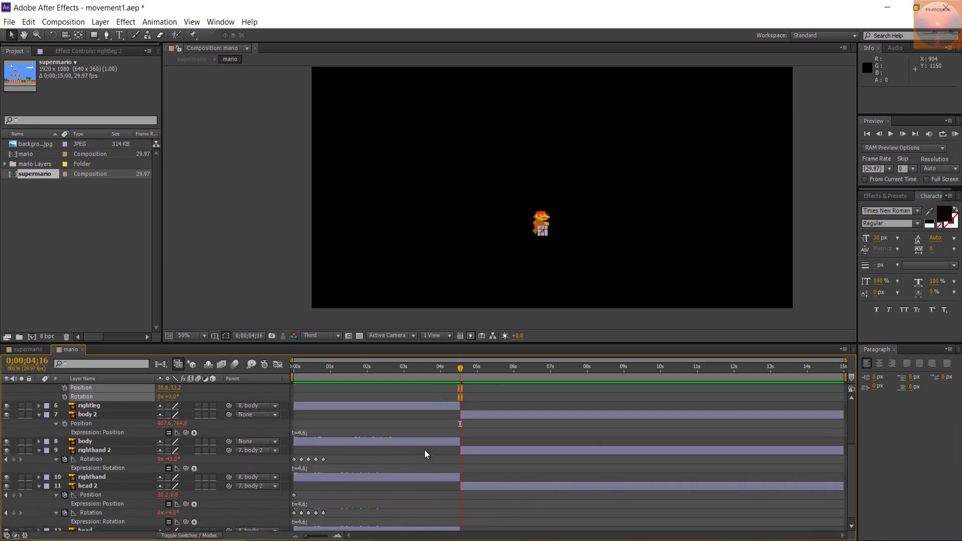
left_click(474, 446)
left_click(470, 416)
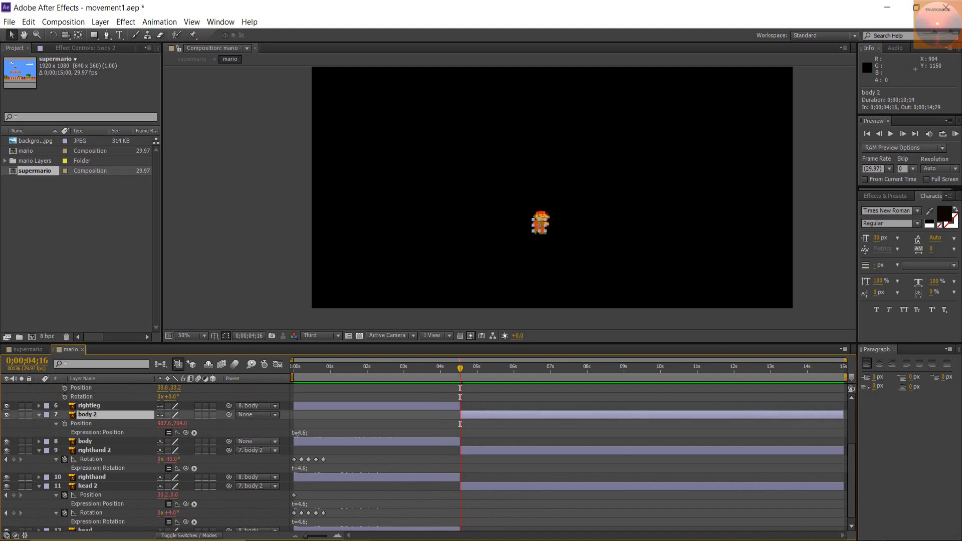
left_click(300, 432)
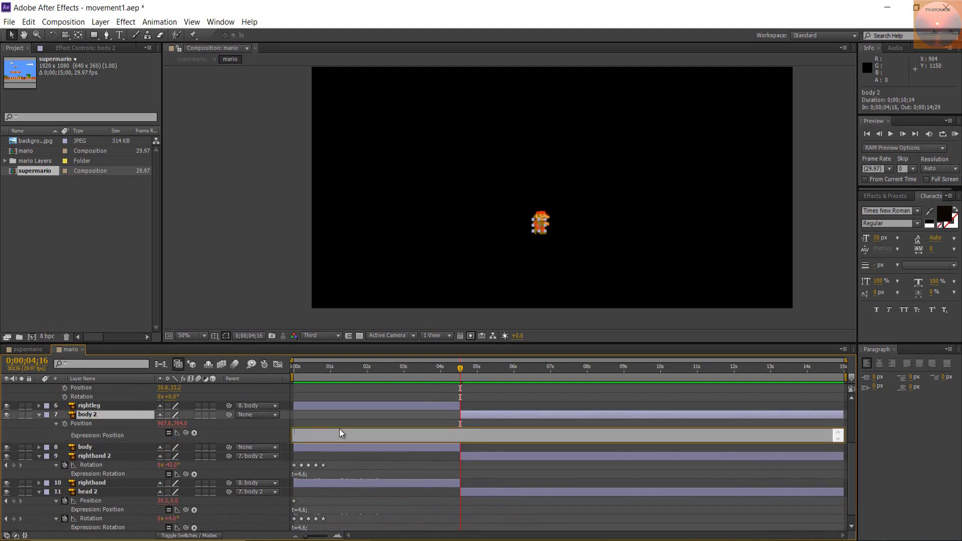
left_click(471, 456)
Clear the Rotation expression on righthand 2 and delete all of its Rotation keyframes.
left_click(323, 465)
key("BackSpace")
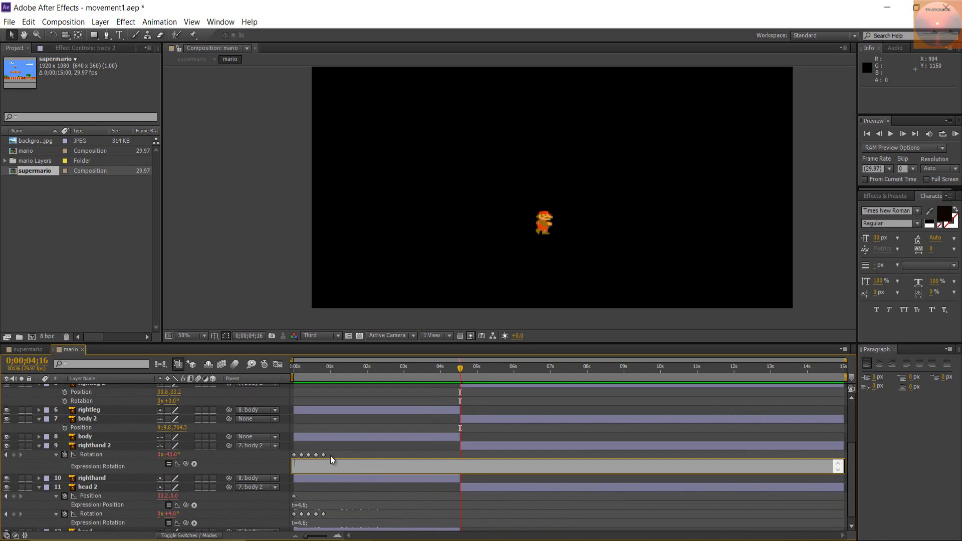
left_click(331, 455)
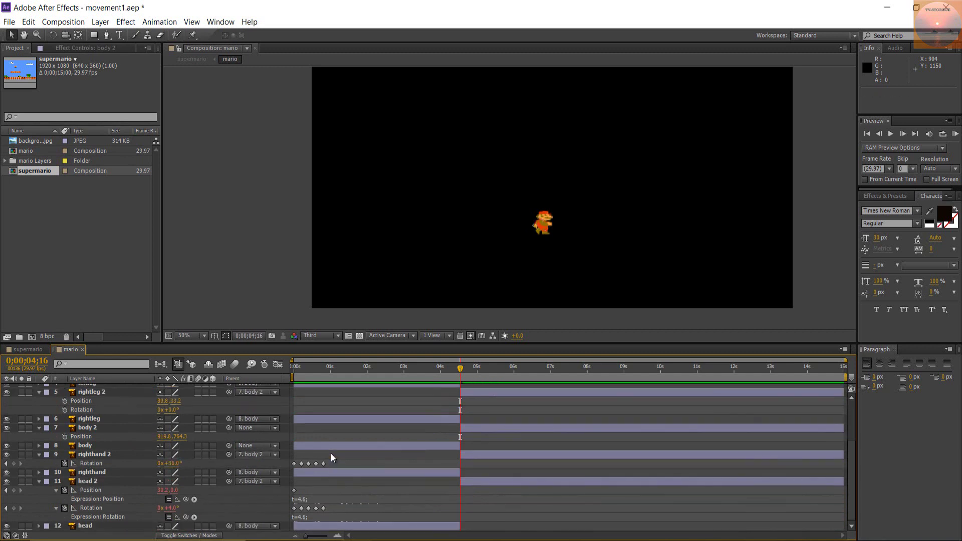
left_click_drag(330, 464, 279, 464)
key("Delete")
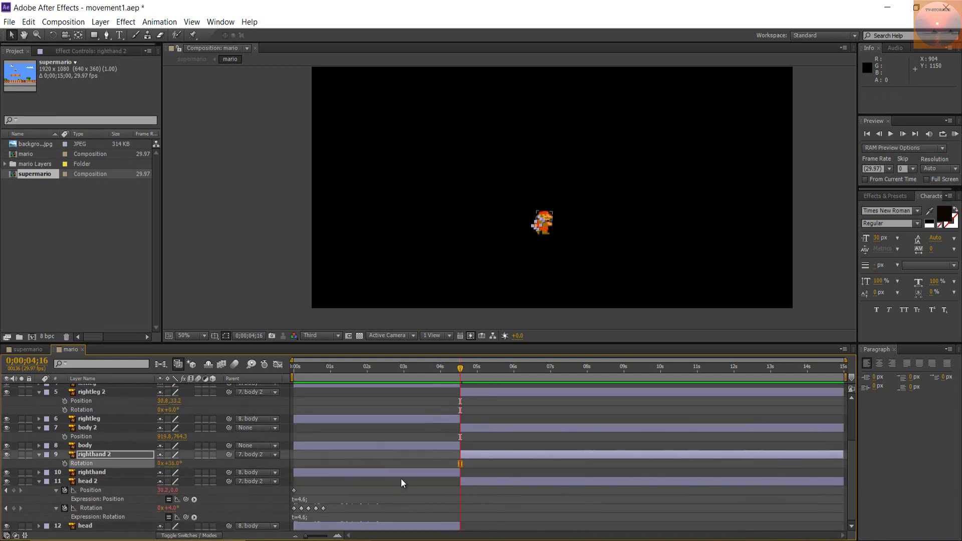
Clear the Position and Rotation expressions on head 2 and delete all of that layer's Position and Rotation keyframes.
left_click(308, 499)
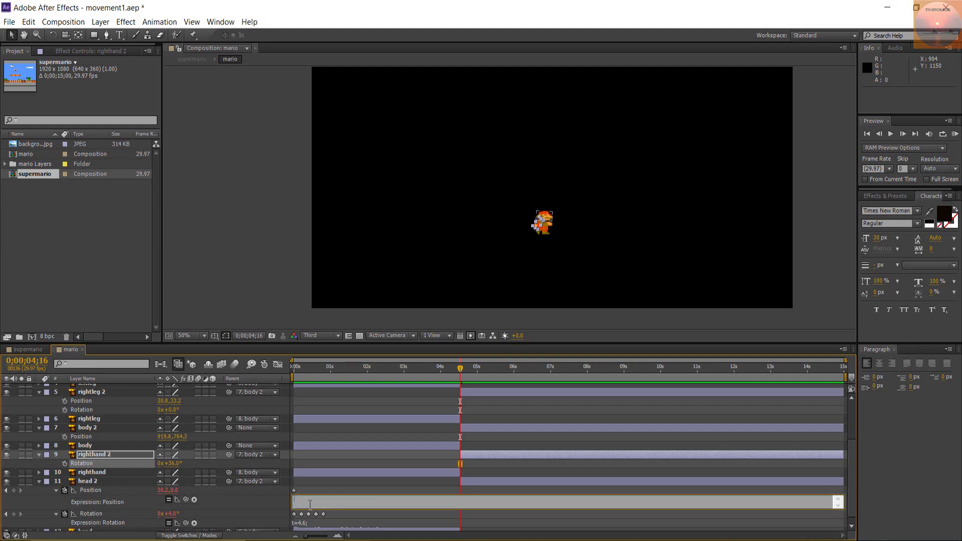
key("BackSpace")
left_click(376, 529)
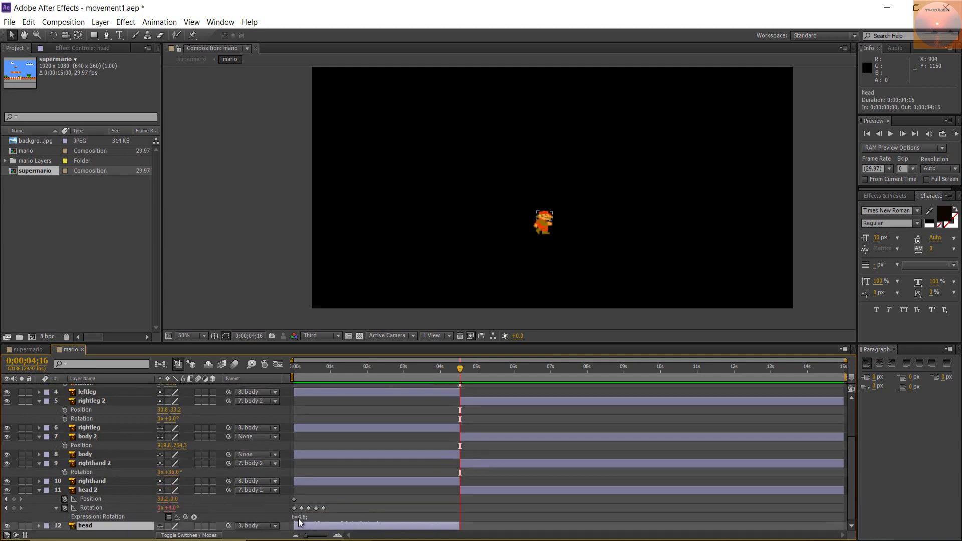
left_click(308, 516)
key("BackSpace")
left_click(334, 504)
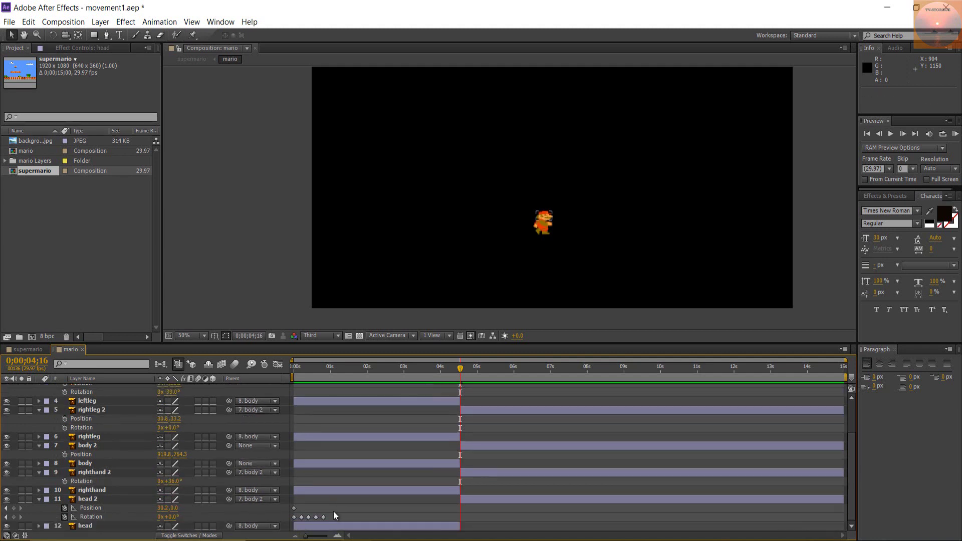
left_click_drag(332, 519, 284, 506)
key("Delete")
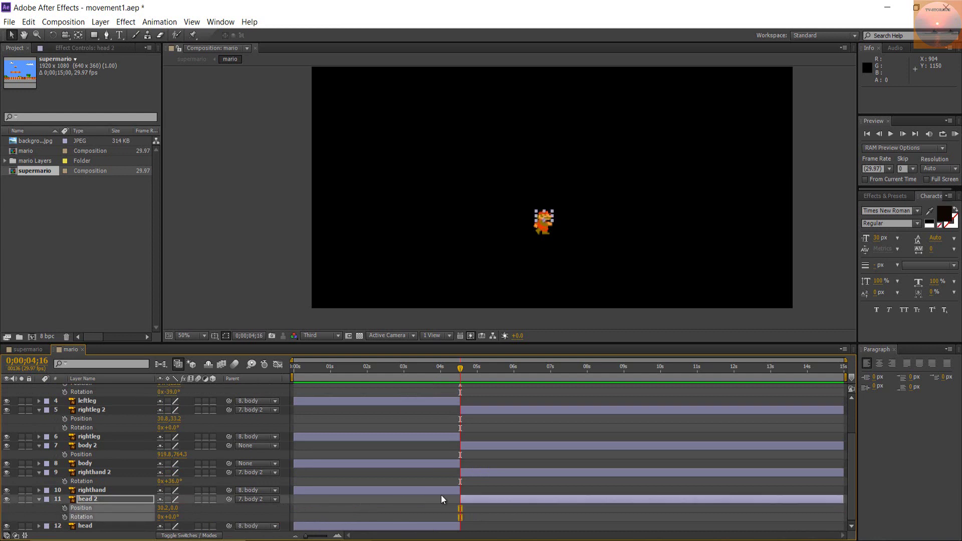
Preview the supermario composition from the beginning to check Mario's walk and stop below the question block.
scroll(511, 491, "up", 3)
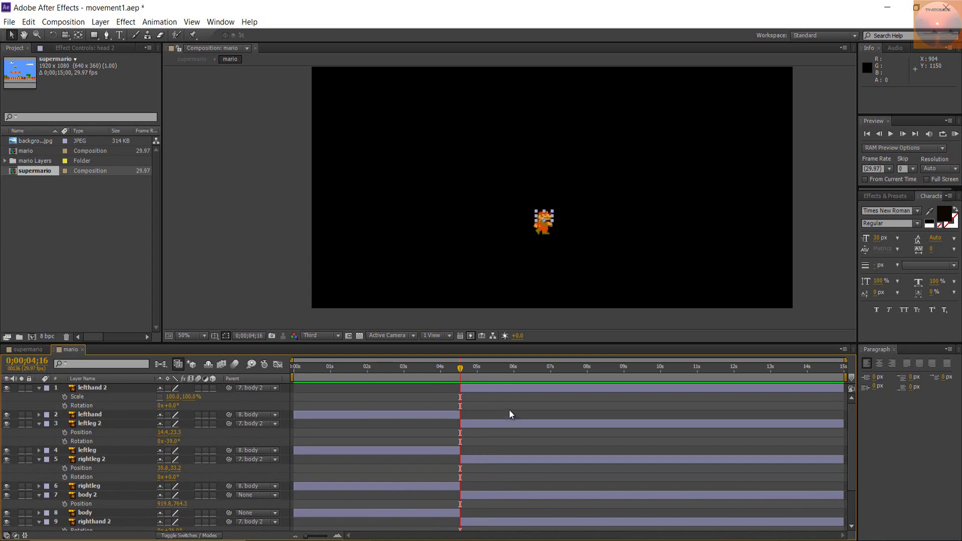
left_click(26, 349)
left_click_drag(459, 368, 254, 391)
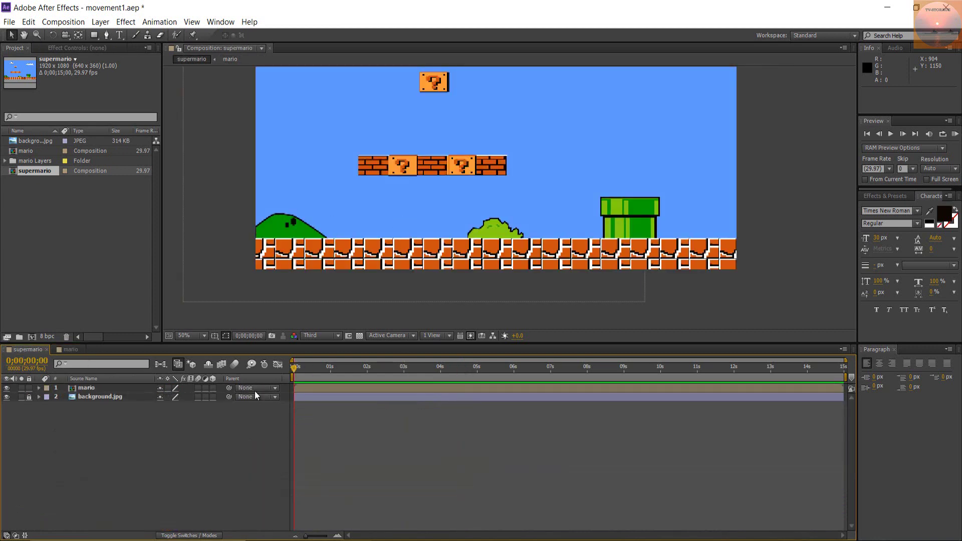
key("space")
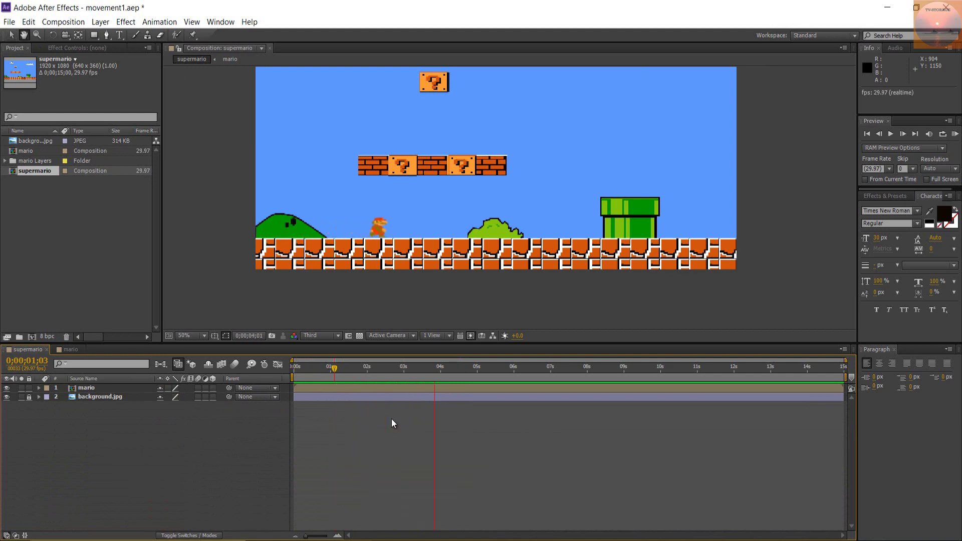
key("space")
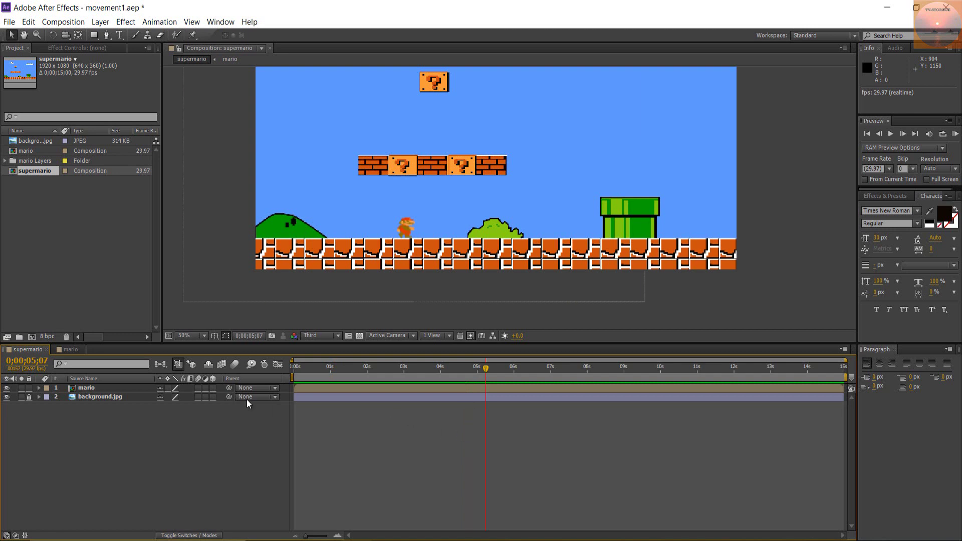
scroll(476, 376, "up", 2)
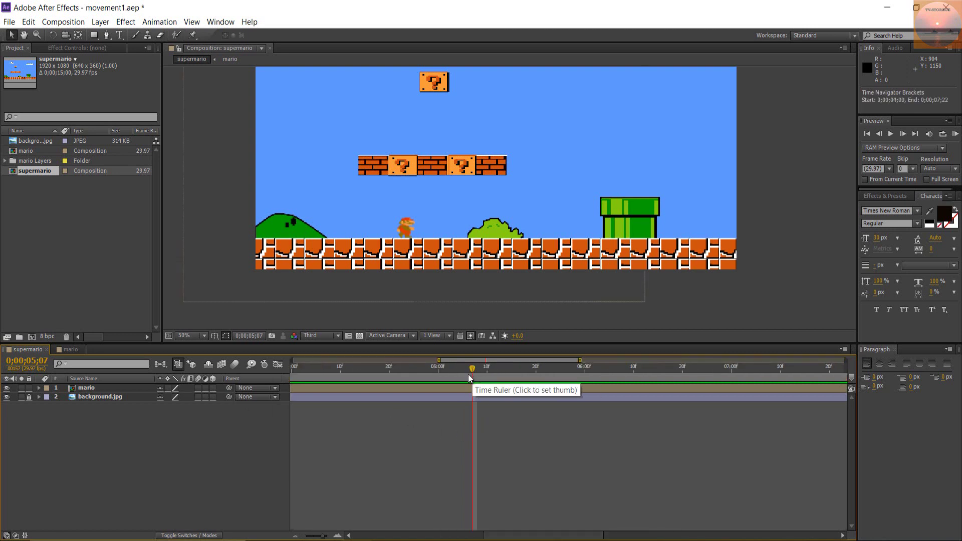
In the mario composition, add a Position keyframe on body 2 at the split point, 0;00;04;16.
left_click(70, 350)
left_click_drag(486, 370, 459, 371)
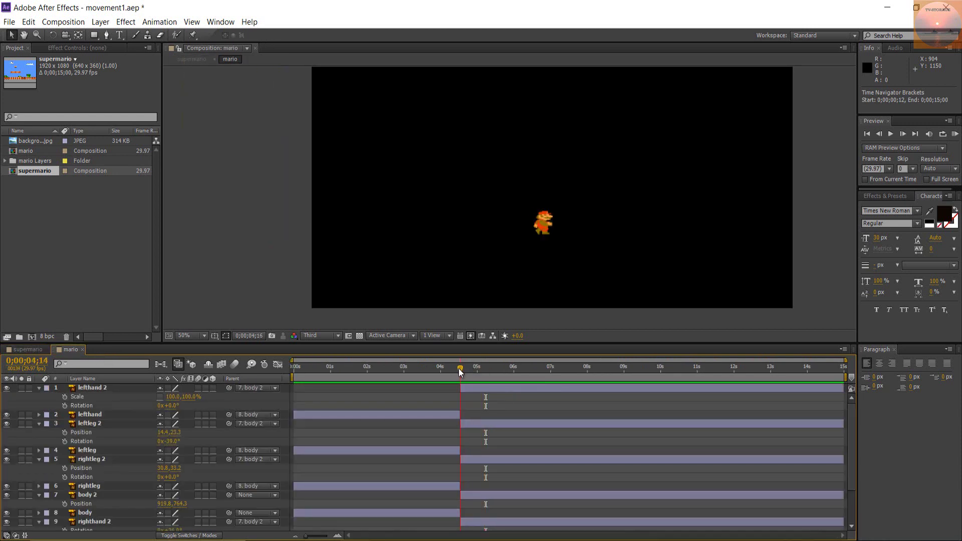
key("equal")
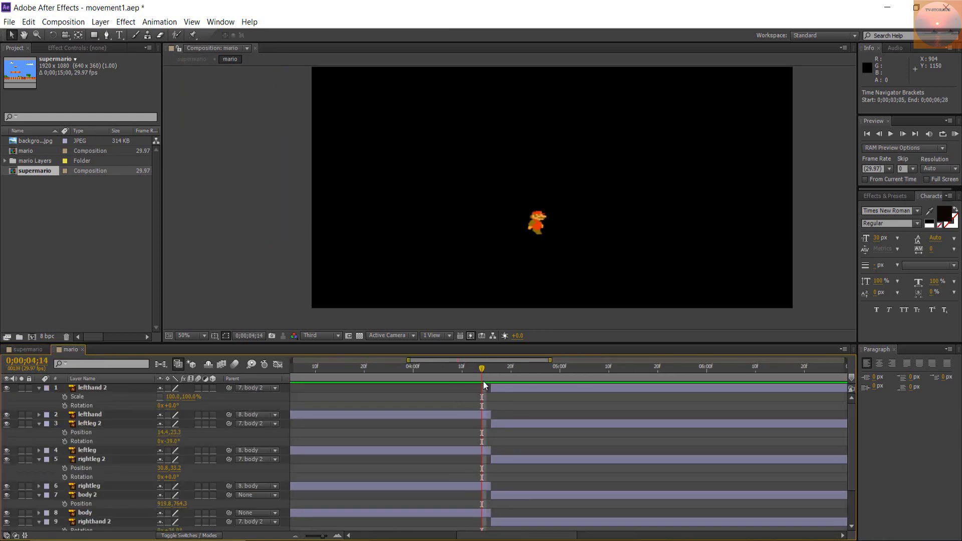
left_click_drag(482, 371, 492, 373)
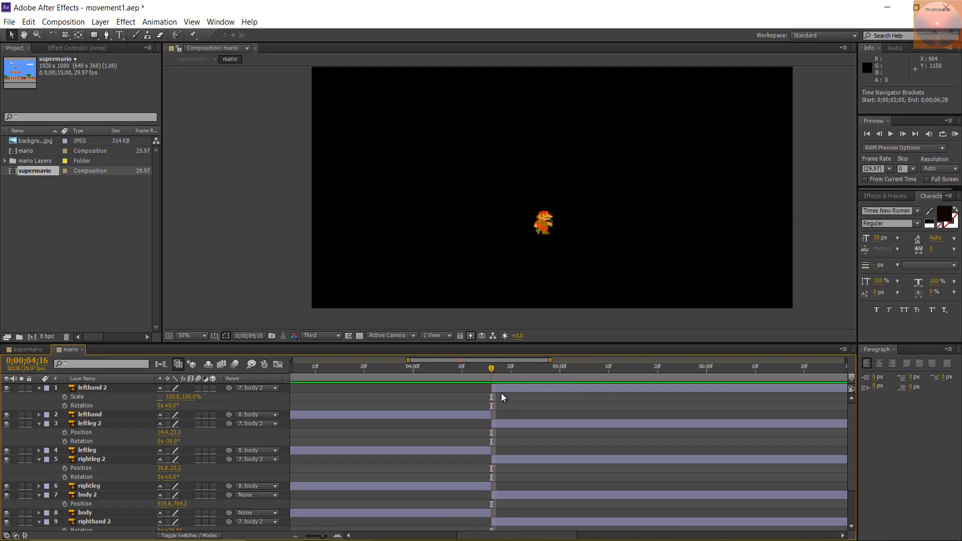
scroll(518, 455, "down", 3)
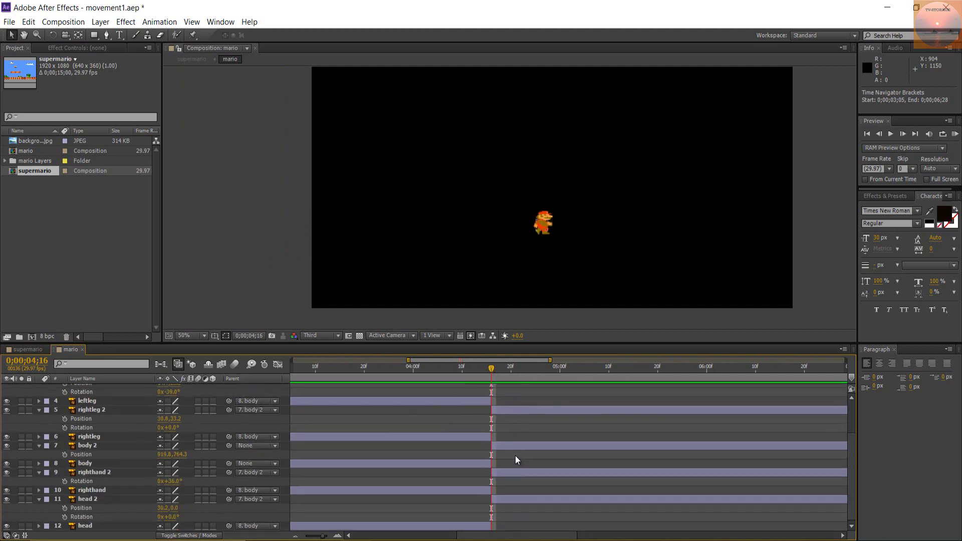
left_click(99, 446)
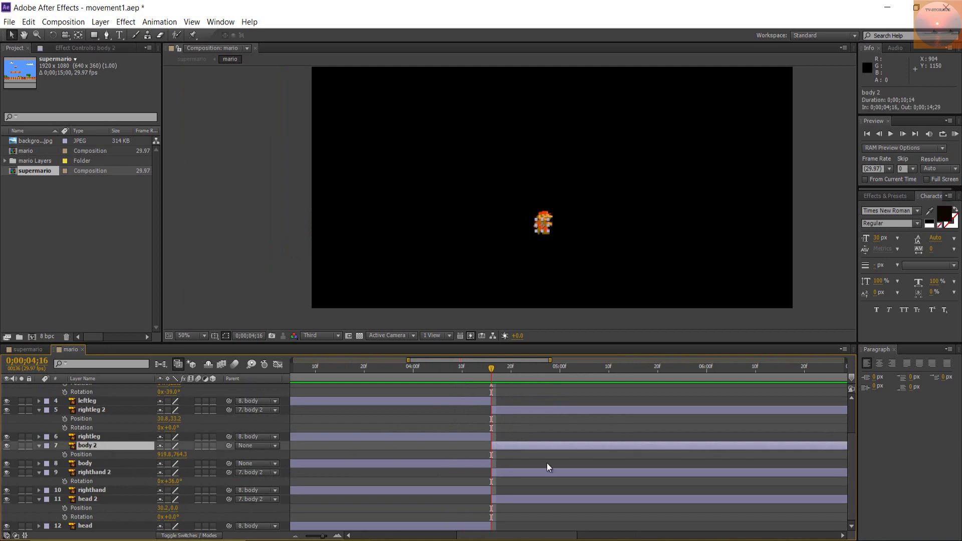
left_click(65, 455)
key("Return")
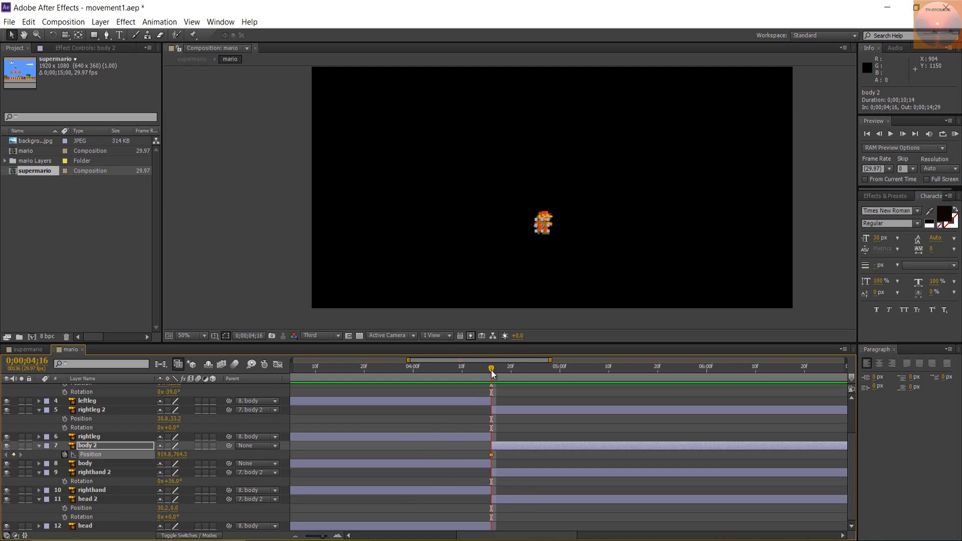
At 0;00;05;00, raise body 2 to a Y position of about 542.3 and check Mario's height against the question block in supermario.
left_click_drag(513, 369, 540, 370)
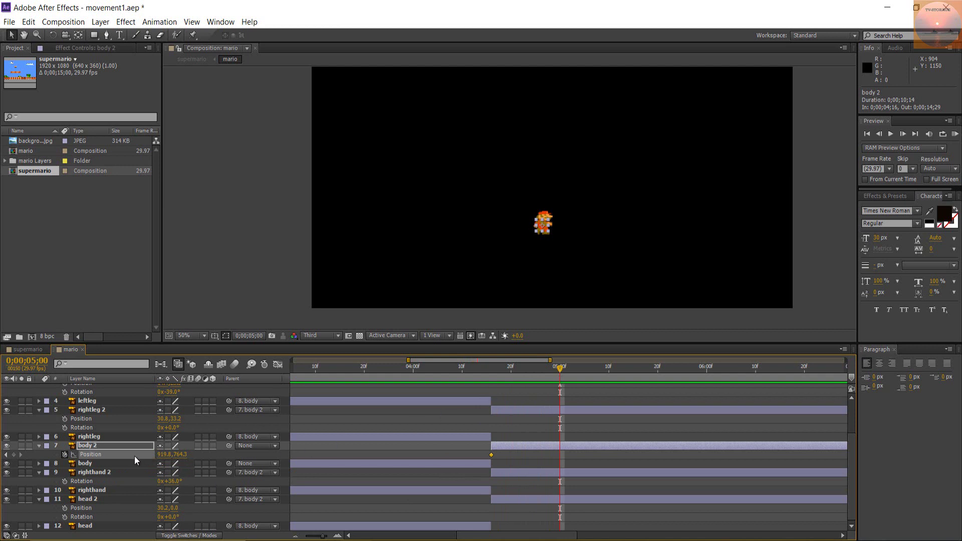
left_click_drag(179, 455, 36, 389)
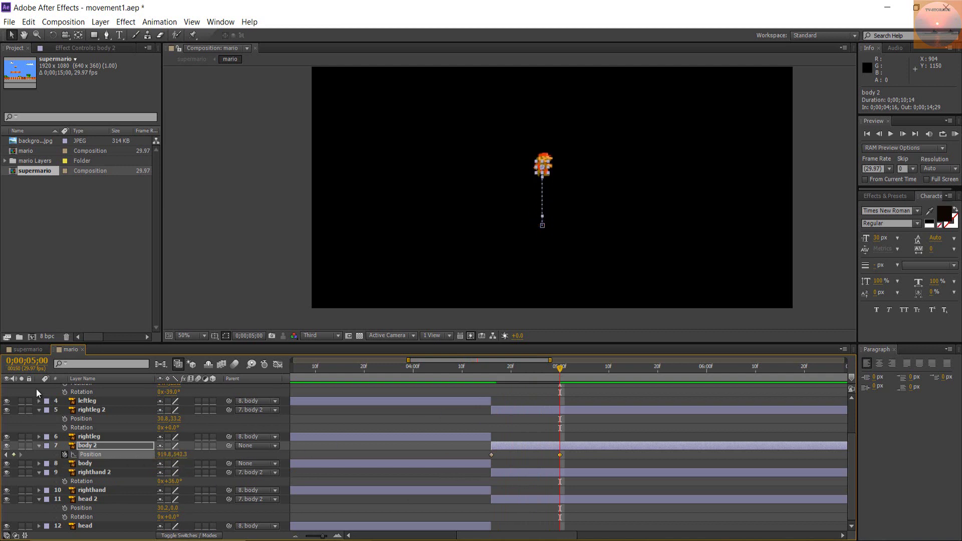
left_click(23, 351)
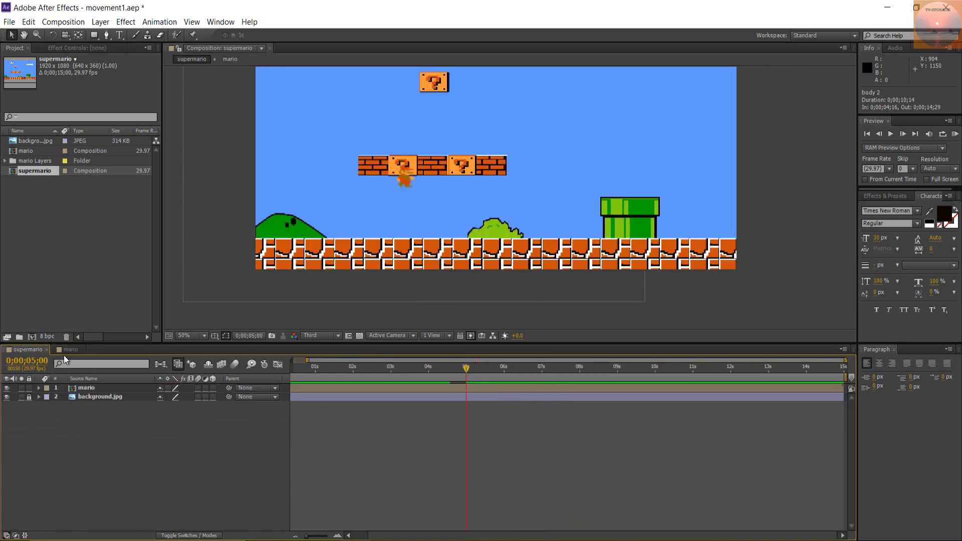
scroll(401, 163, "up", 2)
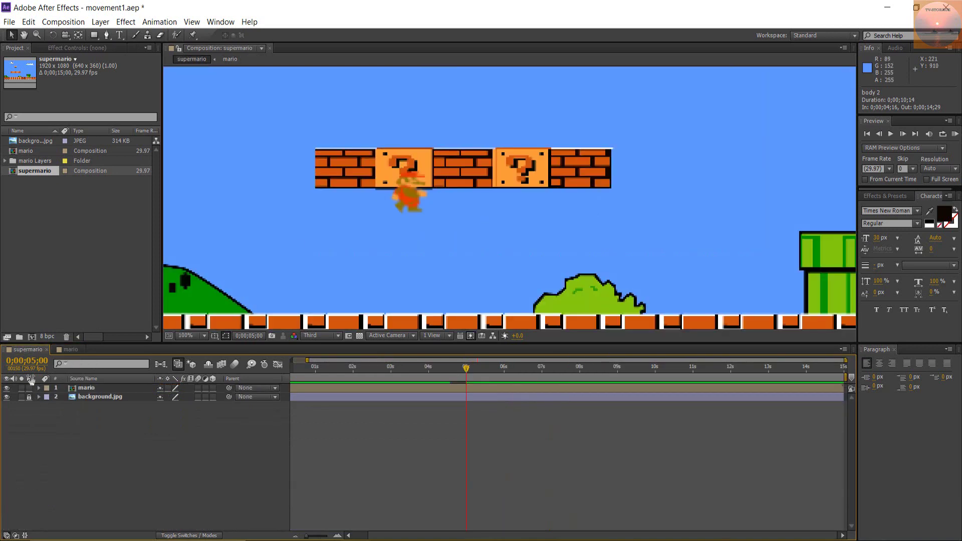
Lower body 2 at 0;00;05;00 to a Y position of 574.3 and check in supermario that Mario's head meets the block.
left_click(70, 350)
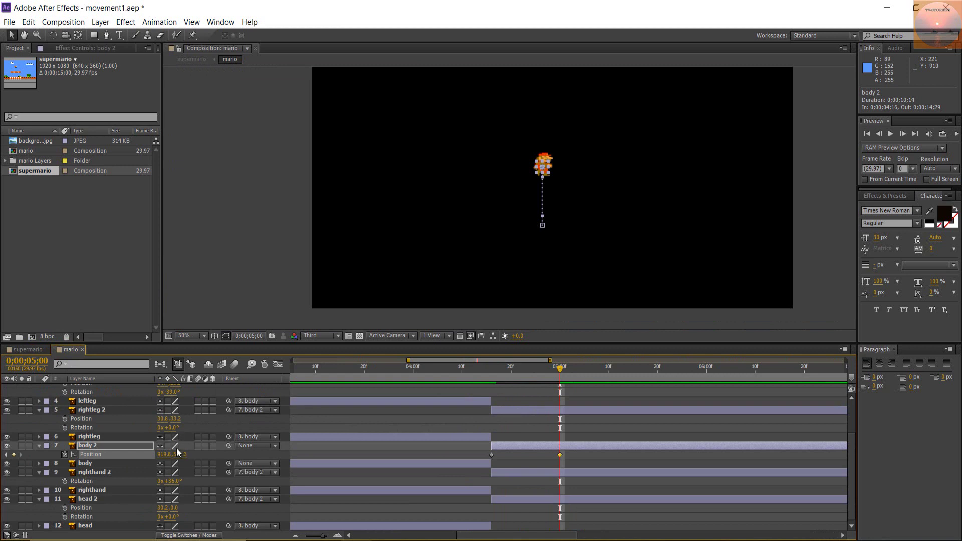
left_click_drag(176, 458, 192, 460)
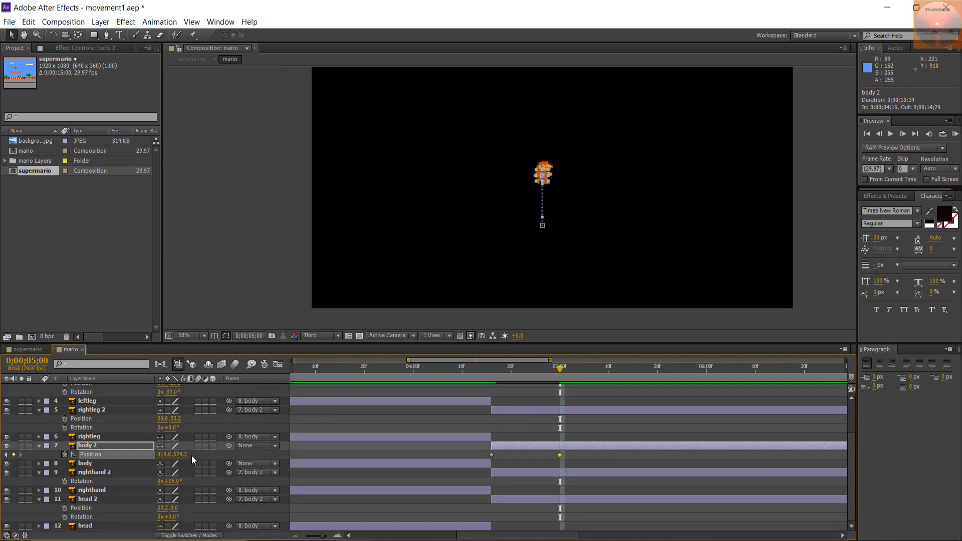
left_click(29, 349)
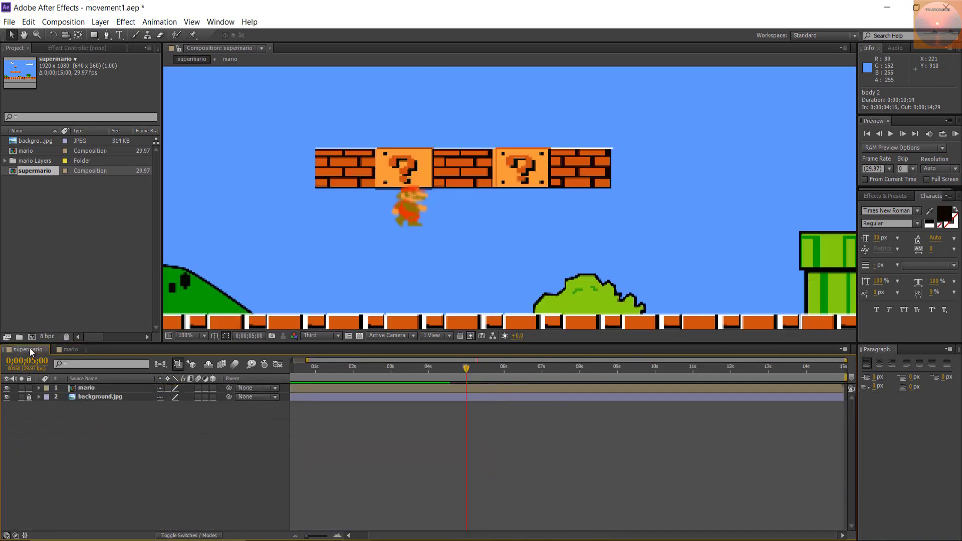
left_click(65, 349)
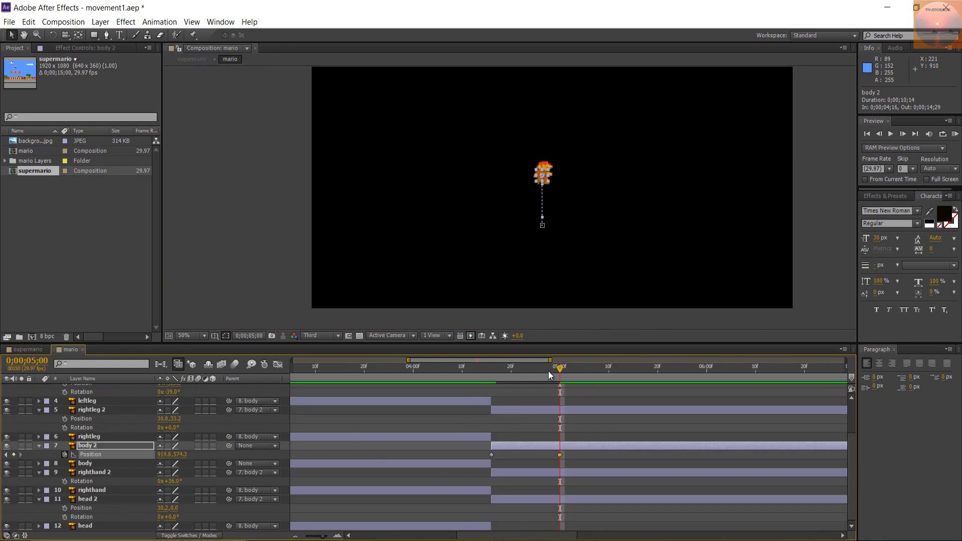
Copy body 2's first Position keyframe to 0;00;05;10 so Mario lands again, and preview the jump.
left_click_drag(559, 370, 607, 405)
left_click(491, 455)
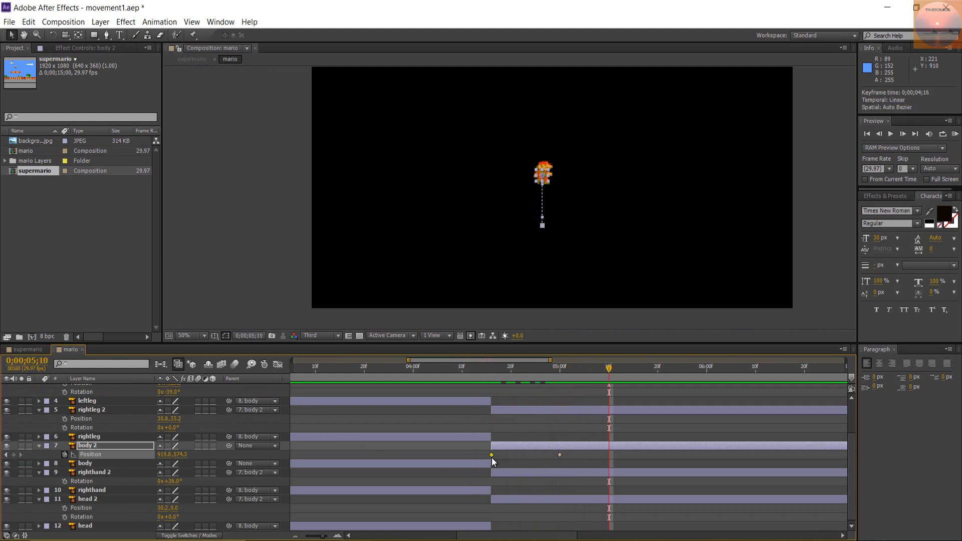
key("ctrl+c")
key("ctrl+v")
left_click_drag(609, 366, 487, 410)
key("space")
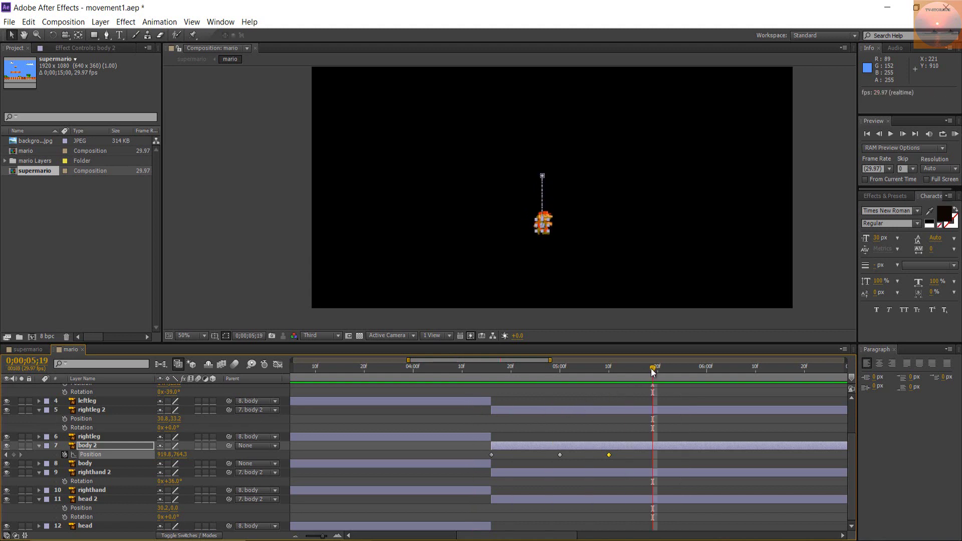
Shift body 2's peak and landing Position keyframes four frames earlier, putting the peak at 0;00;04;26, and preview the jump.
left_click(609, 377)
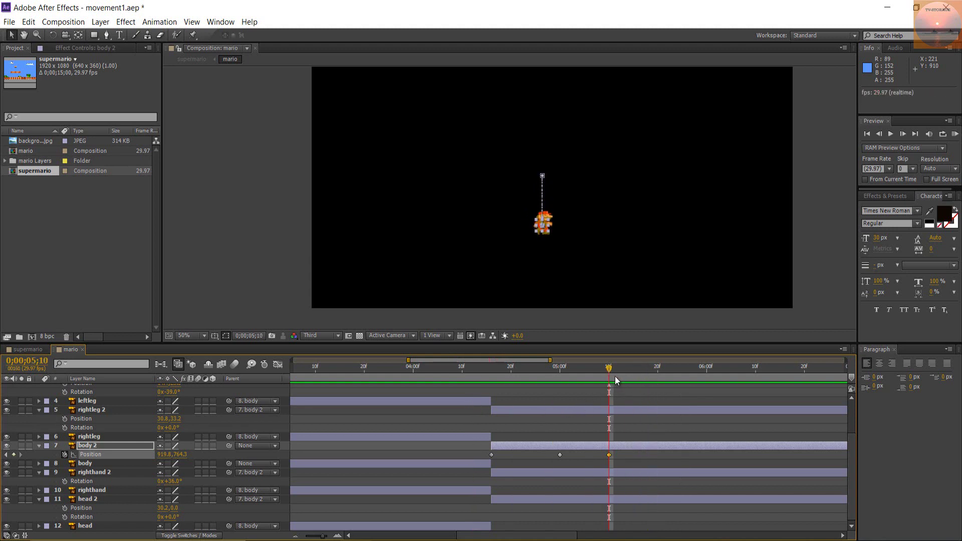
mouse_move(549, 453)
left_mouse_down()
mouse_move(625, 466)
mouse_move(543, 457)
left_mouse_up()
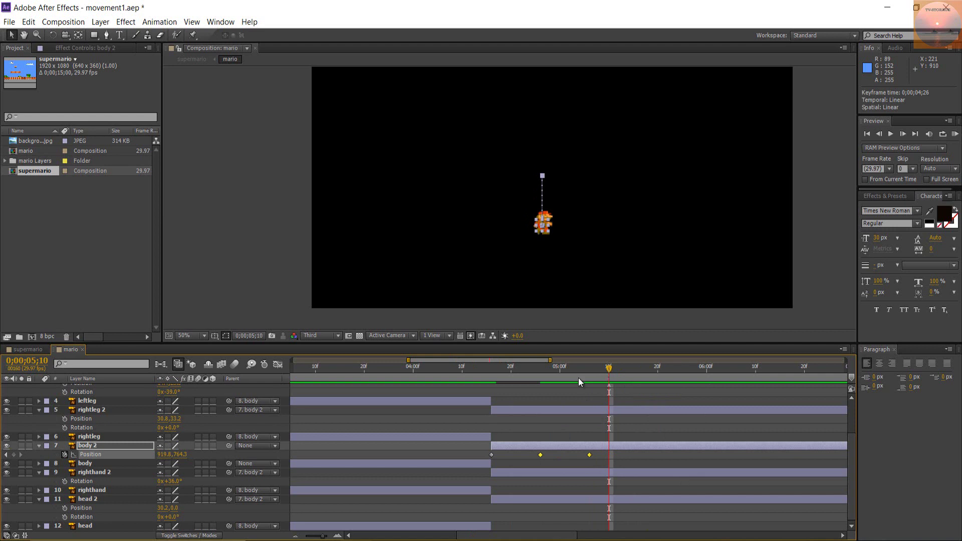
left_click(477, 384)
key("space")
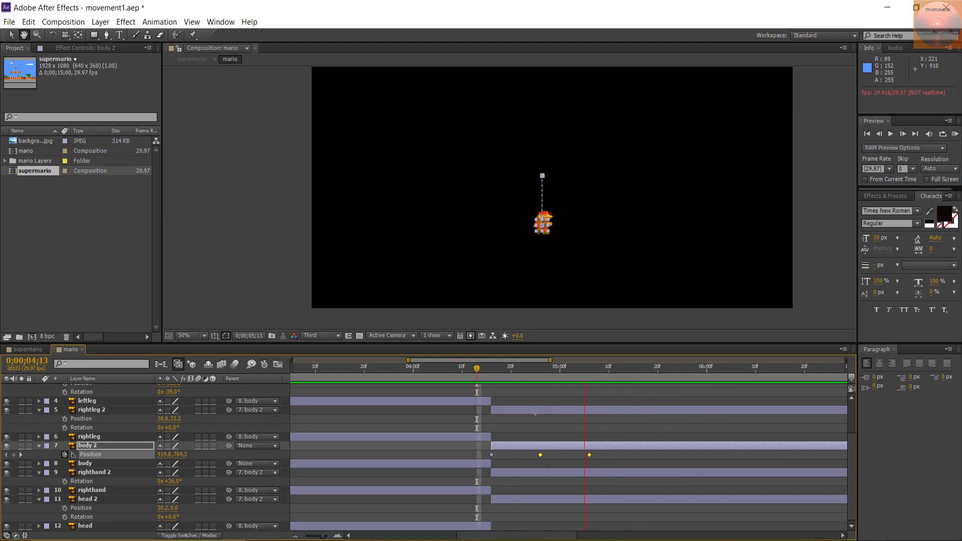
Preview Mario's walk and jump in supermario from about 0;00;02;25 and again from 0;00;02;11 to judge the jump's speed.
left_click(28, 350)
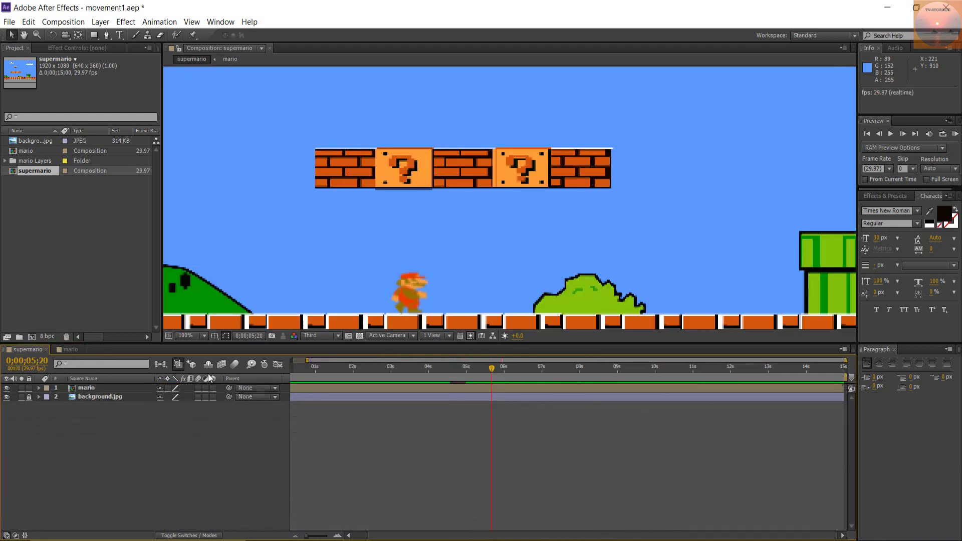
left_click_drag(491, 370, 384, 380)
key("space")
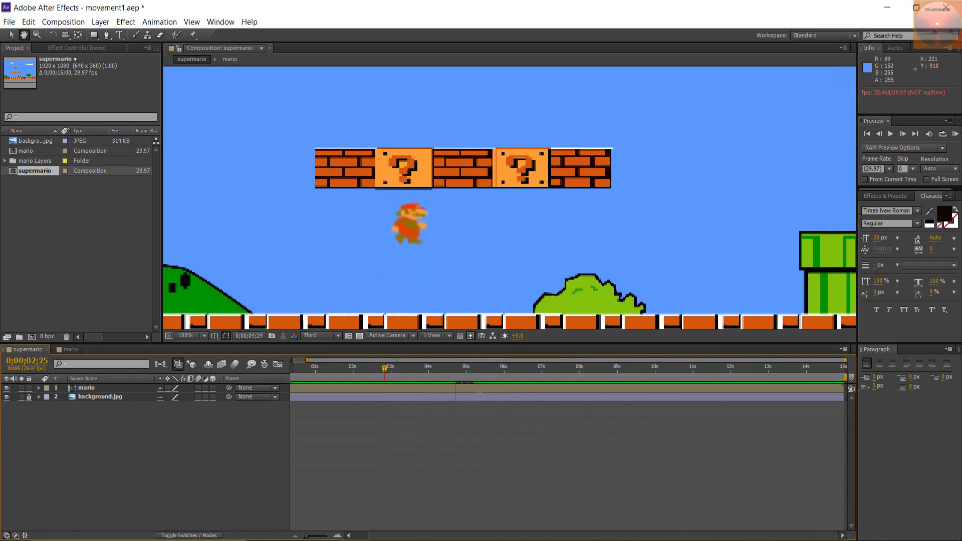
left_click_drag(481, 371, 368, 392)
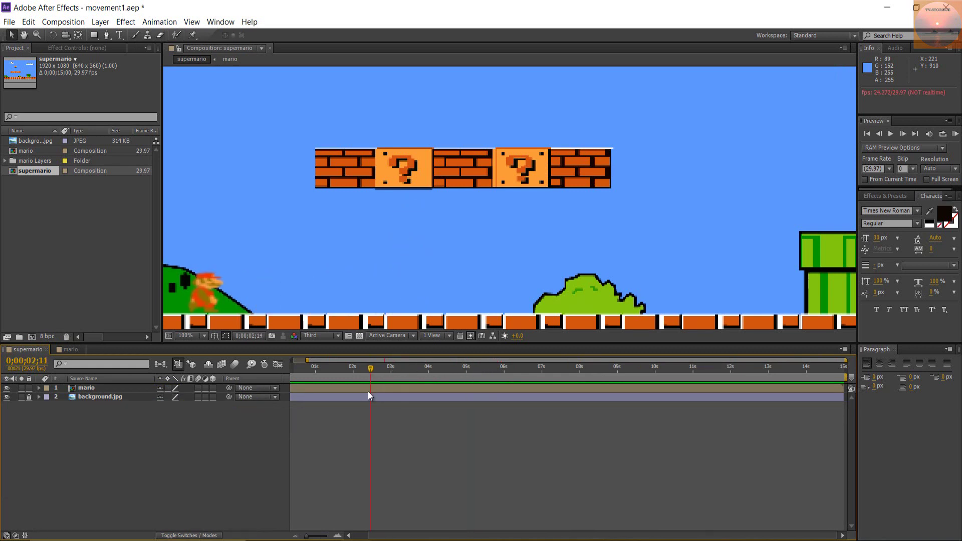
key("space")
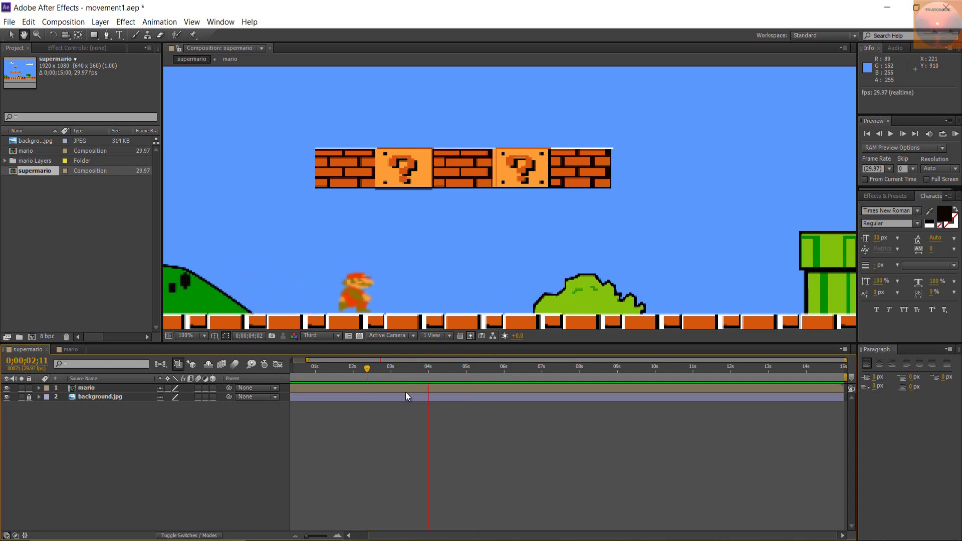
key("space")
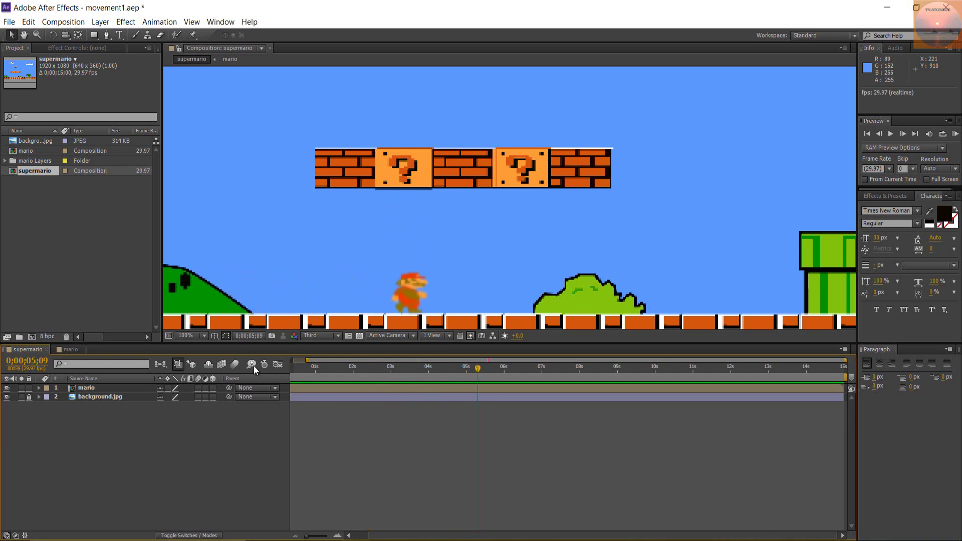
In mario, shift body 2's peak and landing Position keyframes three frames earlier, putting the peak at 0;00;04;23, and preview the jump.
left_click(70, 350)
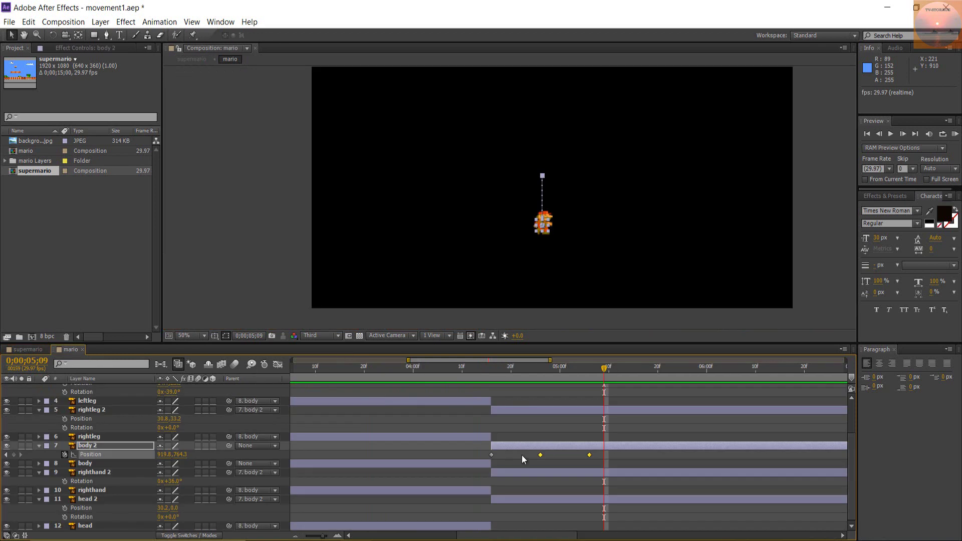
left_click_drag(539, 455, 524, 455)
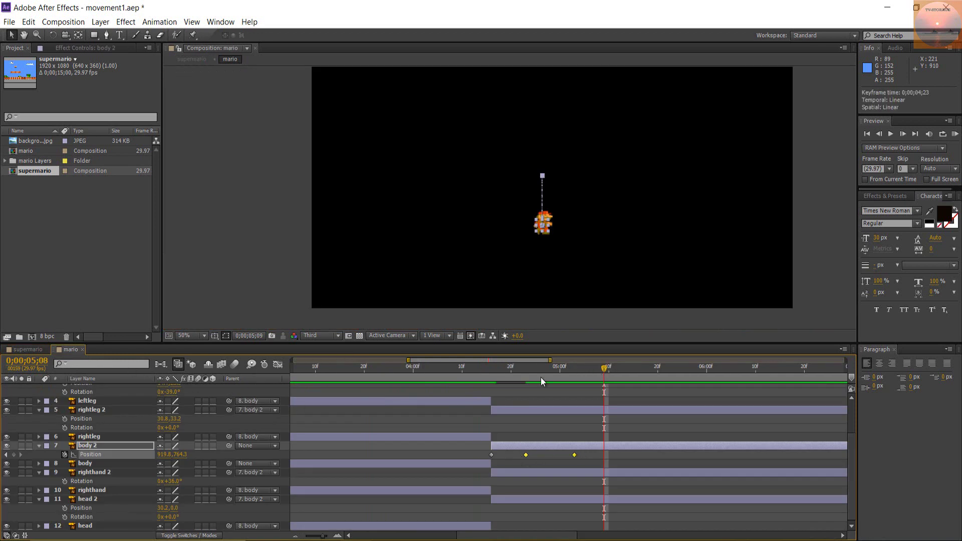
left_click_drag(540, 371, 473, 393)
key("space")
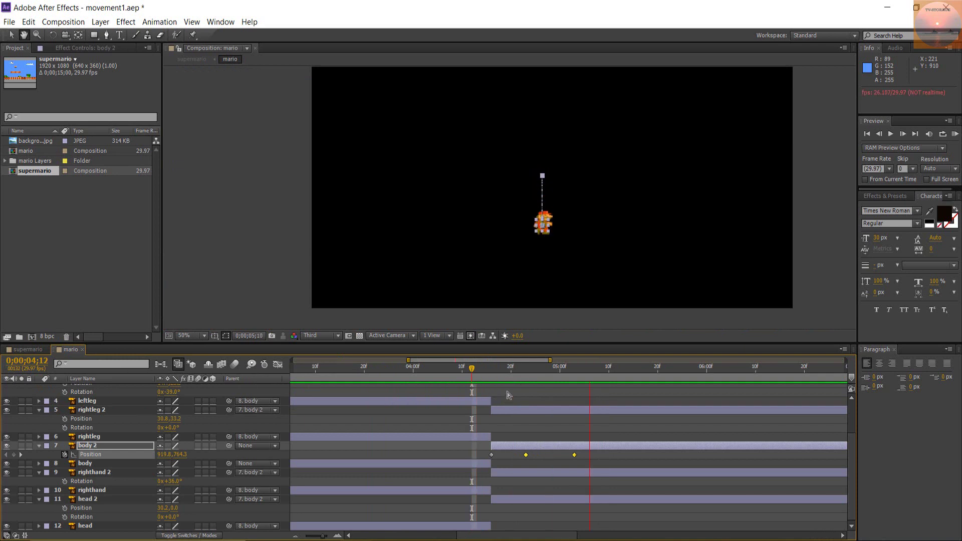
Limit supermario's work area to the jump, from 0;00;04;09 to 0;00;05;16, and preview it.
left_click(26, 350)
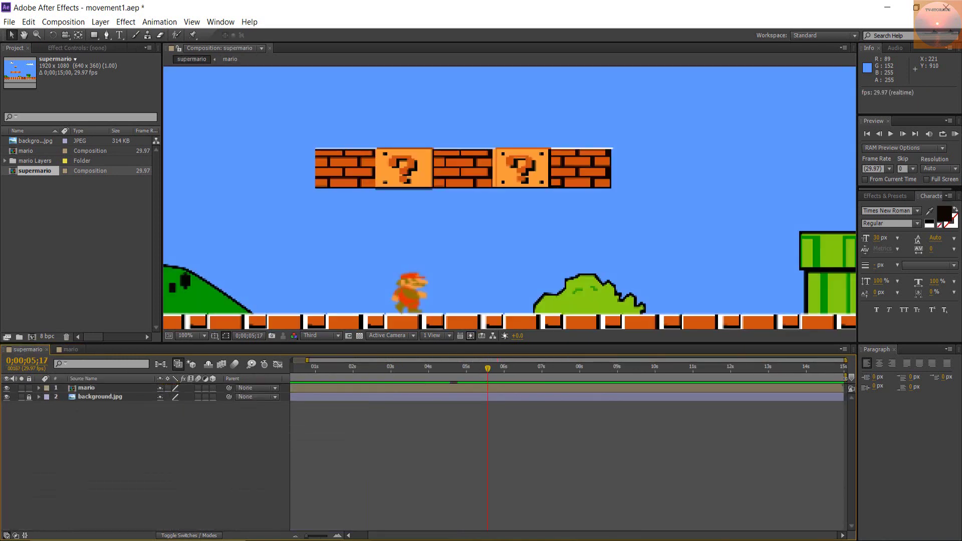
left_click_drag(846, 378, 489, 377)
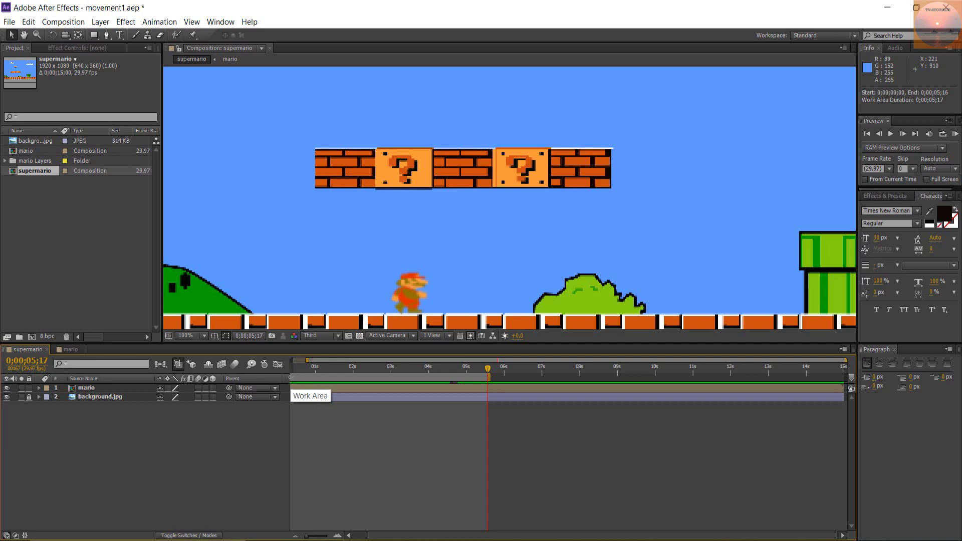
scroll(290, 384, "left", 1)
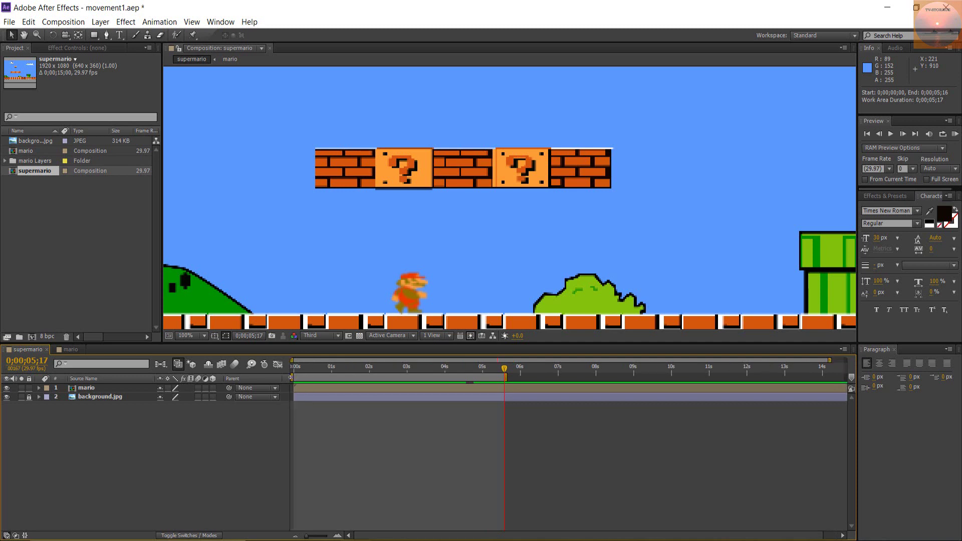
left_click_drag(292, 384, 454, 385)
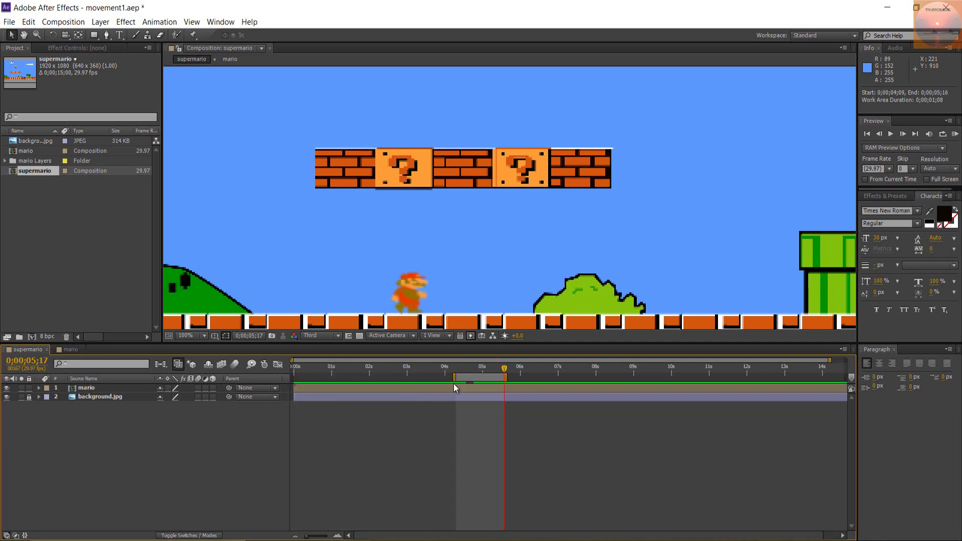
key("space")
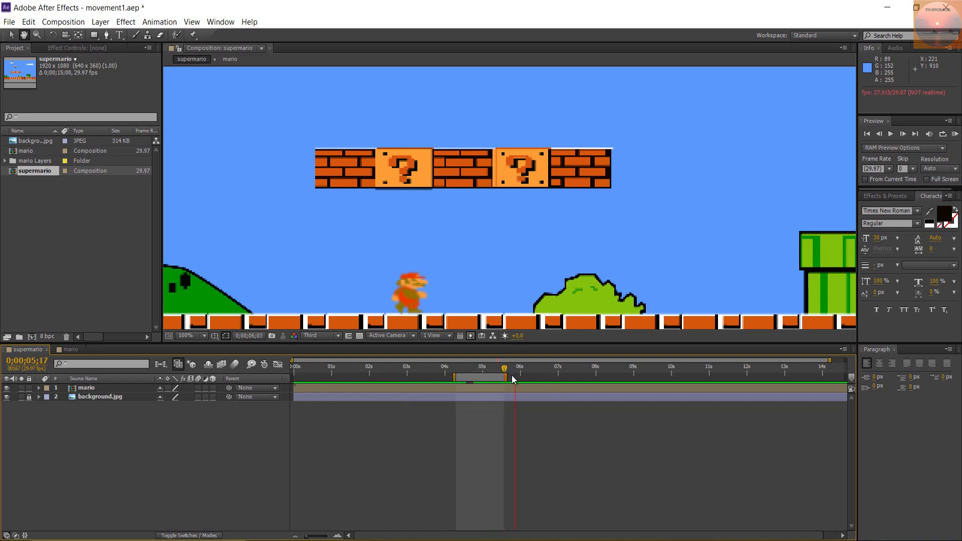
left_click(473, 367)
key("space")
In mario, set a starting Rotation keyframe of 0° on rightleg 2 at 0;00;04;16.
left_click(74, 350)
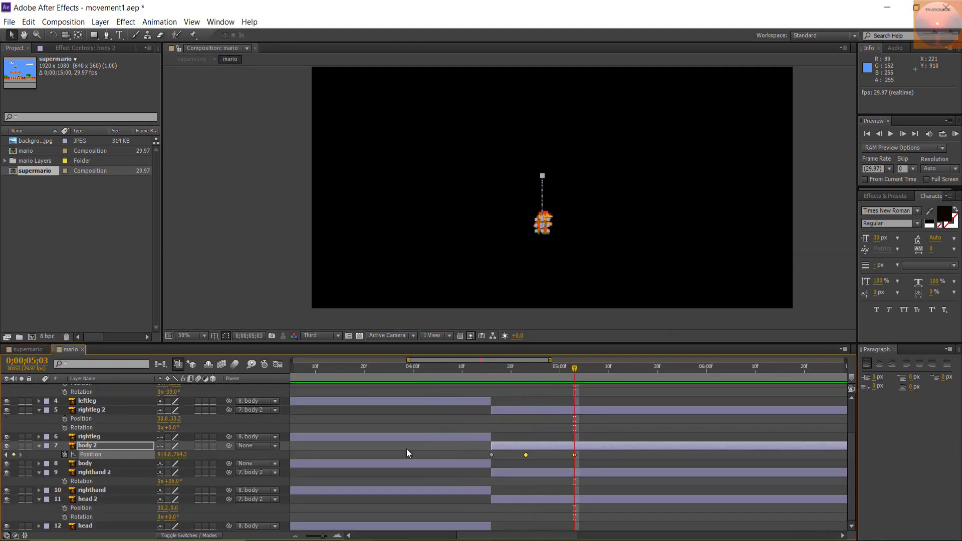
left_click(608, 245)
scroll(523, 233, "up", 2)
scroll(572, 215, "up", 2)
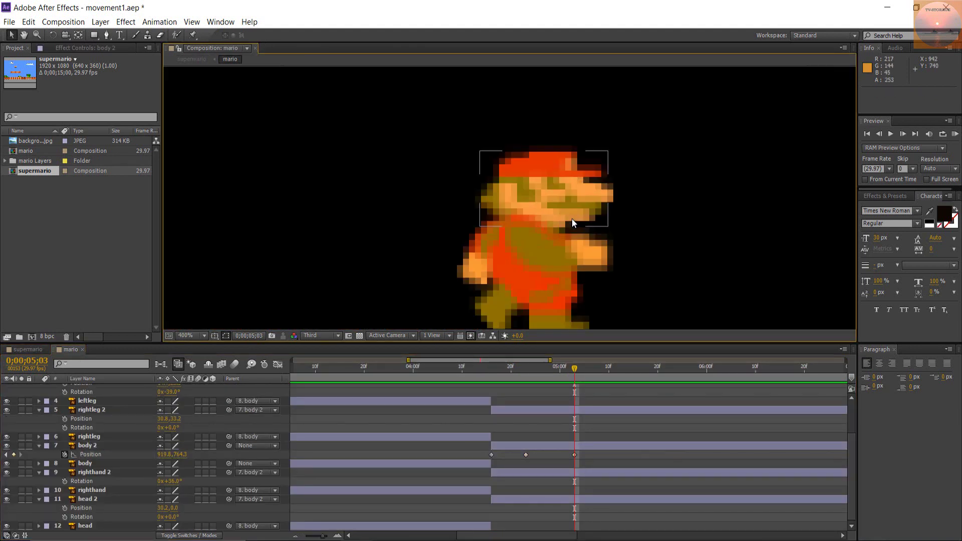
scroll(475, 231, "down", 2)
scroll(474, 233, "up", 1)
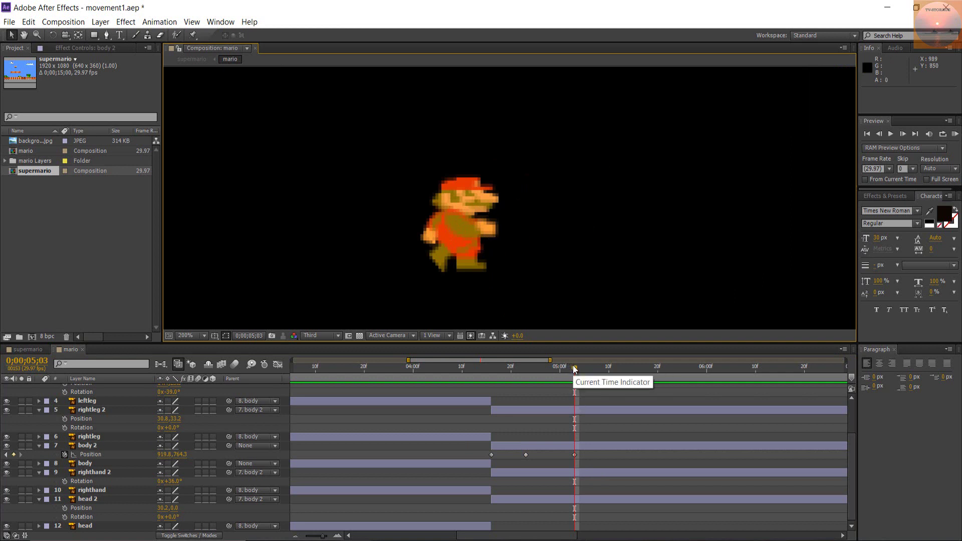
left_click_drag(573, 365, 491, 390)
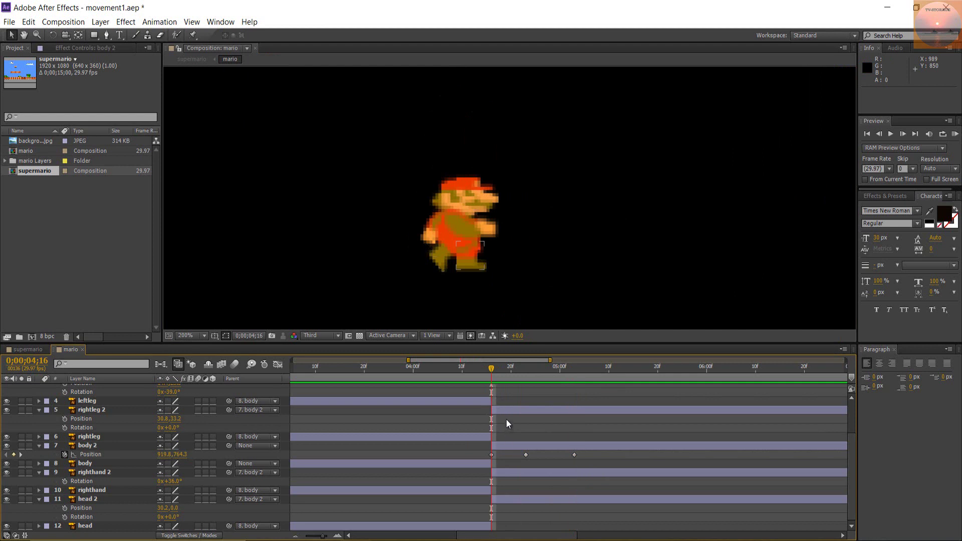
left_click(504, 410)
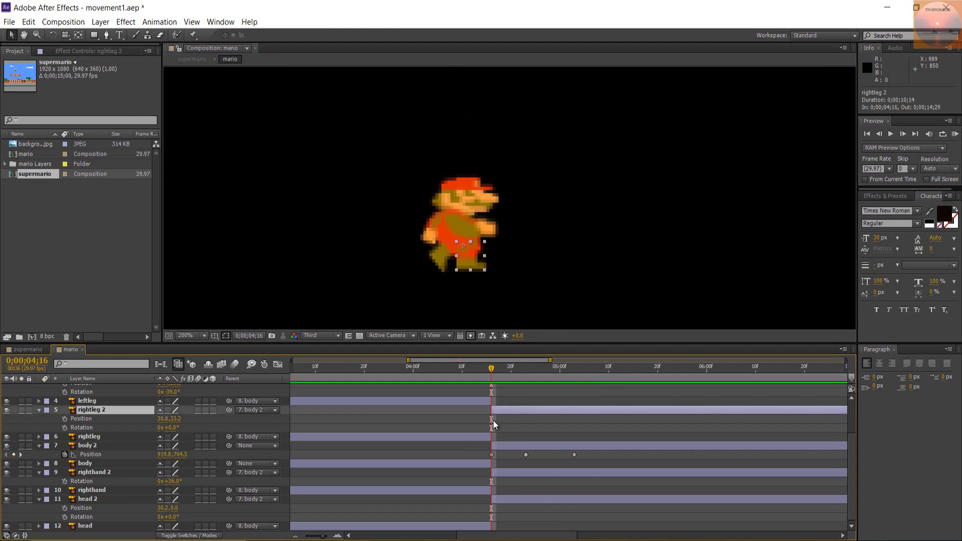
left_click(64, 428)
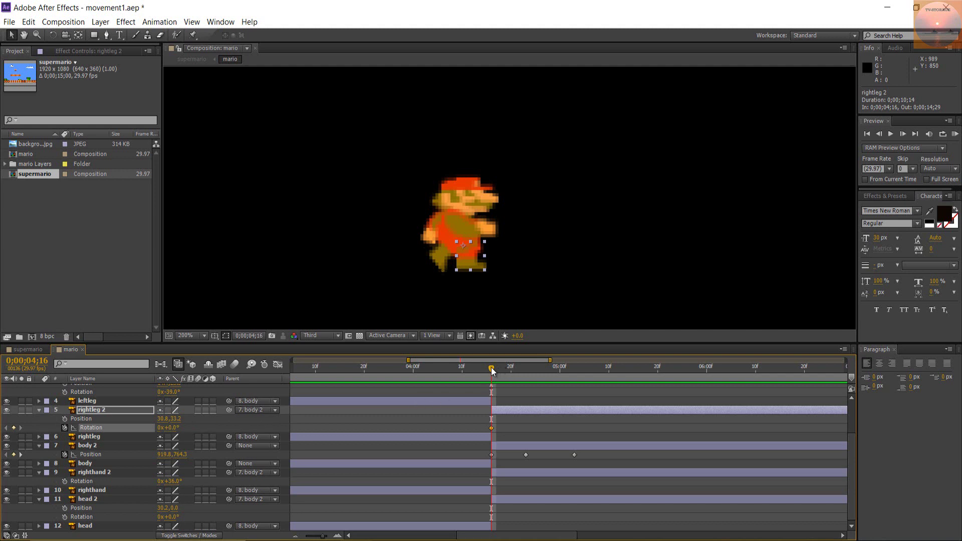
At the jump's peak, 0;00;04;23, set rightleg 2's Rotation to -90° to raise the leg.
left_click_drag(493, 369, 526, 378)
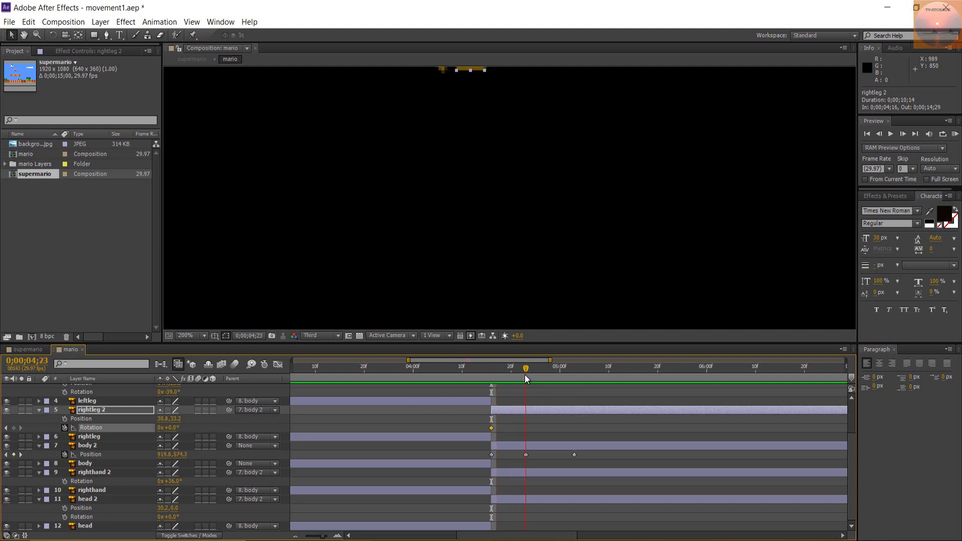
scroll(480, 269, "down", 1)
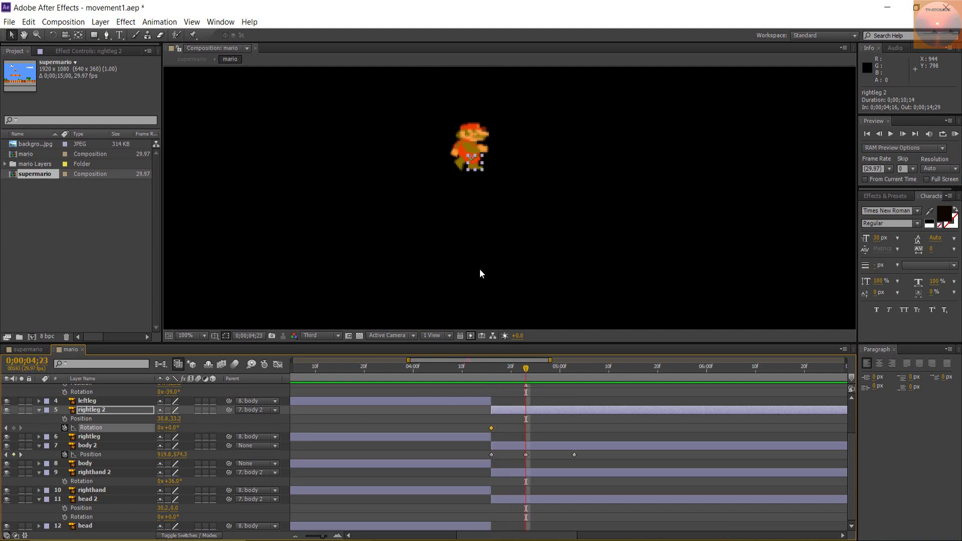
scroll(483, 149, "up", 1)
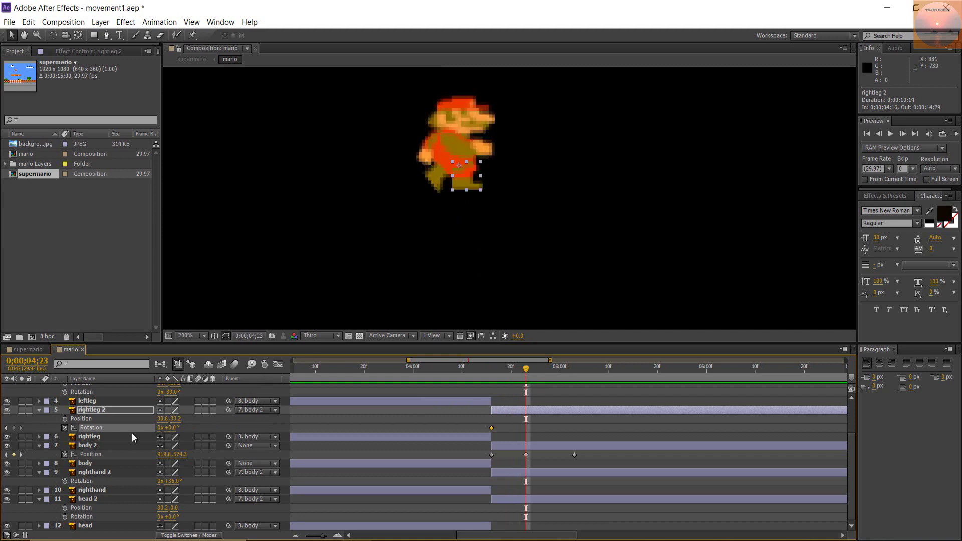
left_click_drag(175, 430, 135, 429)
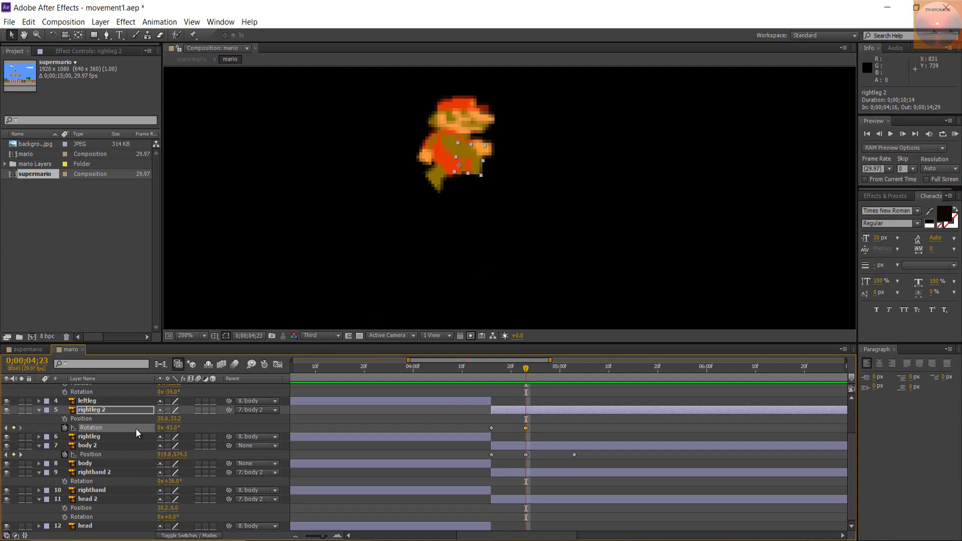
left_click(173, 429)
type("-9")
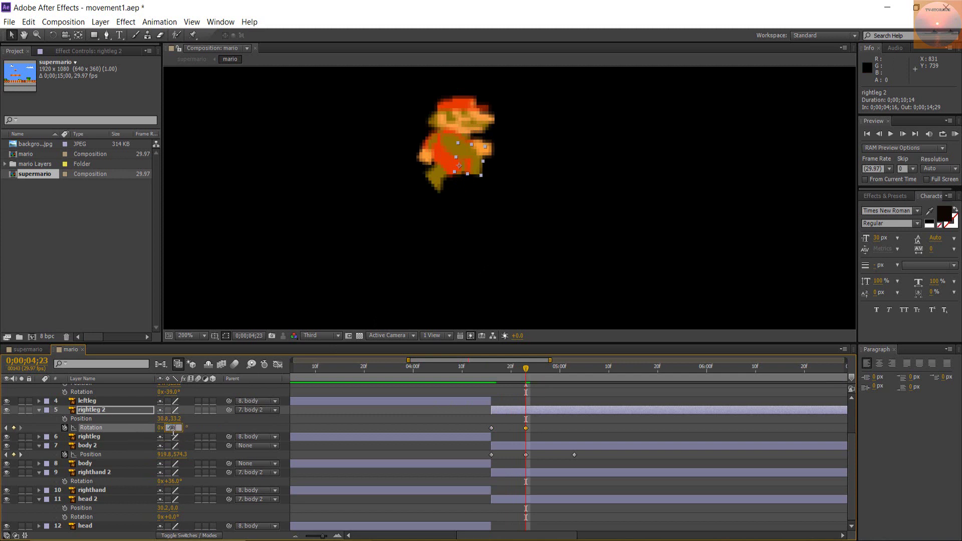
type("0")
key("Return")
Copy rightleg 2's first Rotation keyframe to the landing at 0;00;05;03 so the leg comes back down.
left_click_drag(526, 375, 573, 384)
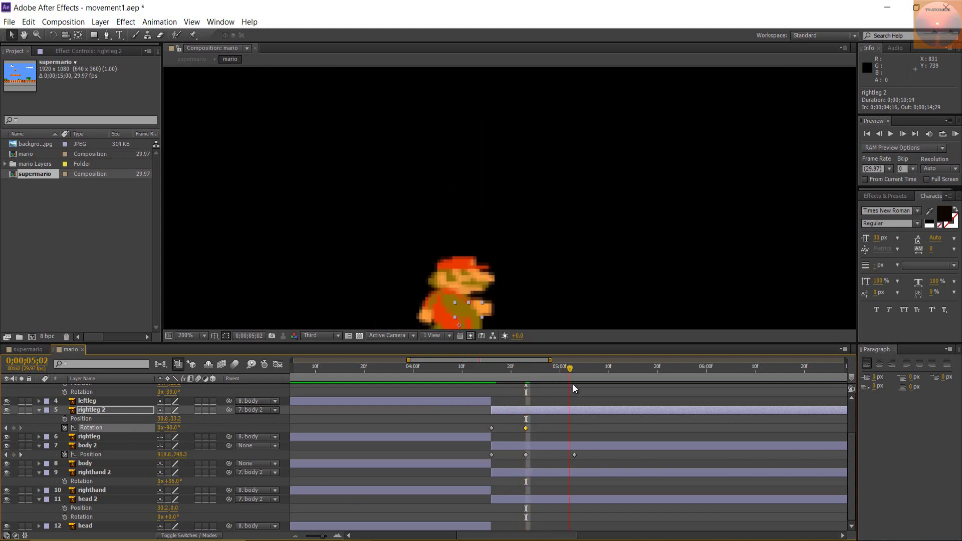
scroll(454, 151, "down", 1)
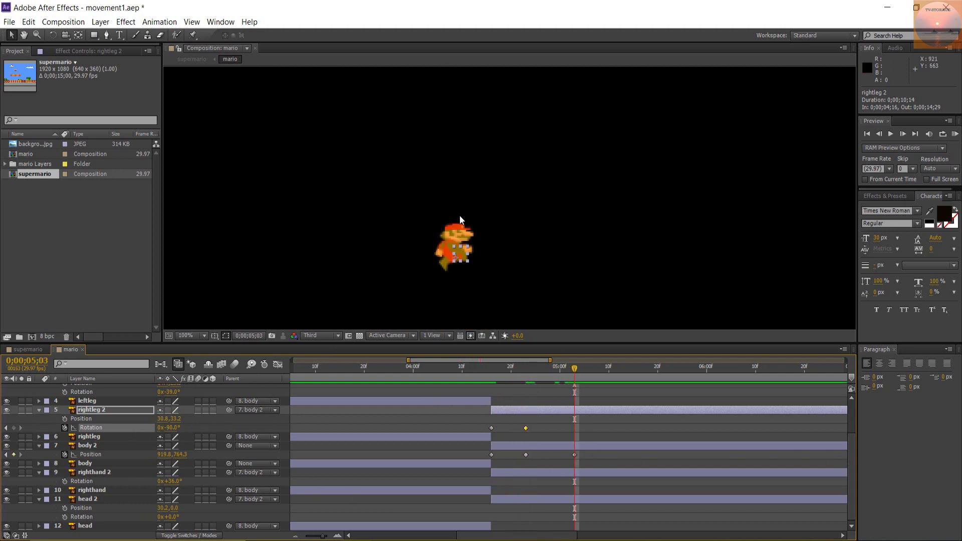
left_click(492, 427)
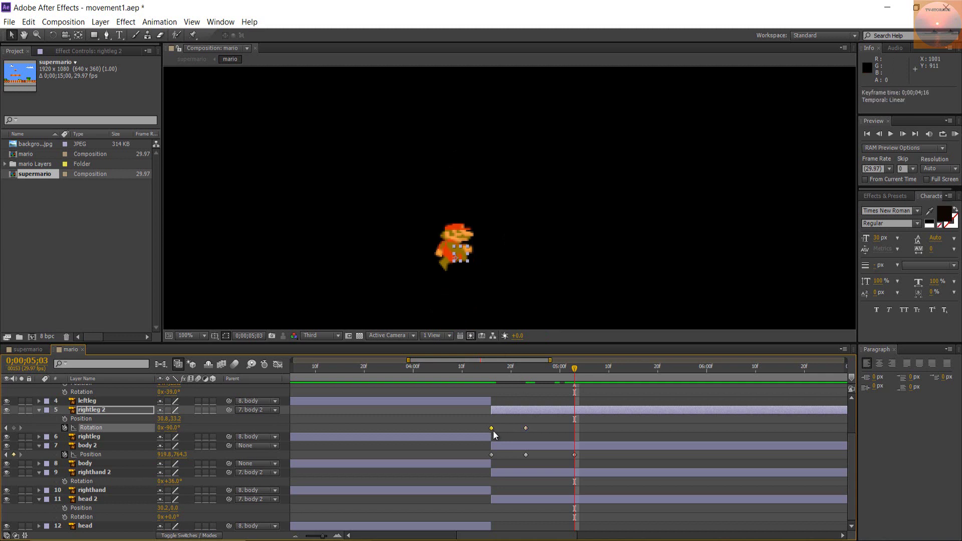
key("ctrl+c")
key("ctrl+v")
left_click(569, 289)
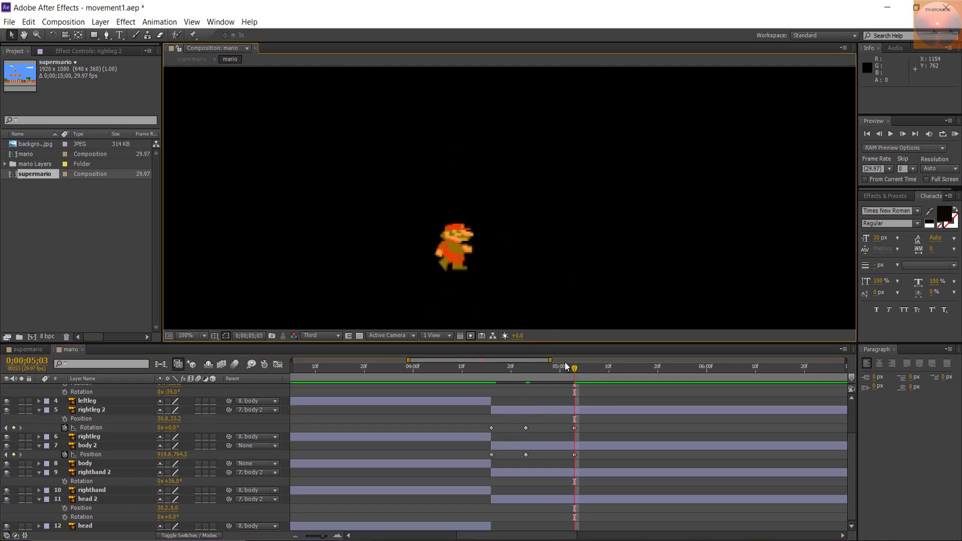
Scrub back to the jump's start at 0;00;04;16 and preview the raised-leg jump in supermario.
left_click_drag(574, 368, 576, 426)
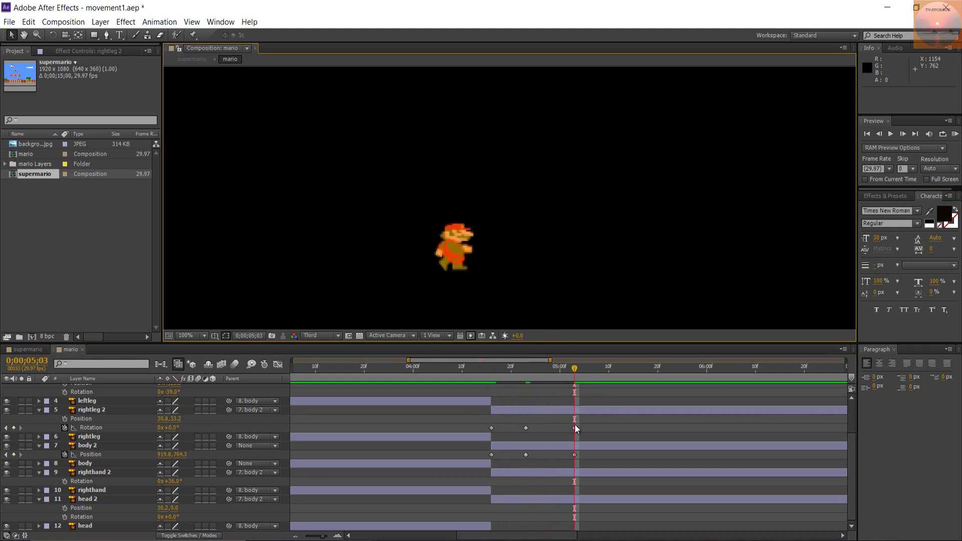
left_click(526, 428)
left_click(563, 299)
left_click_drag(574, 368, 492, 392)
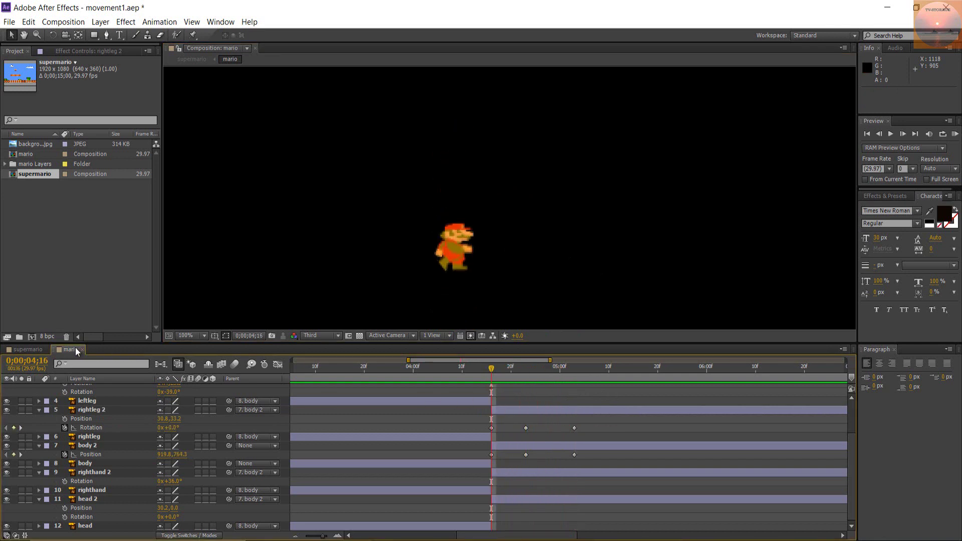
left_click(30, 349)
key("space")
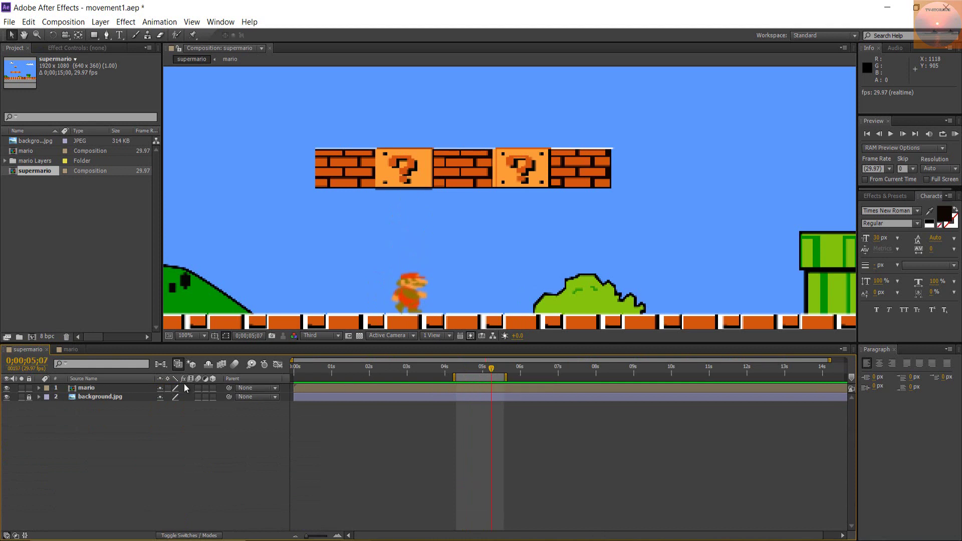
In mario, move rightleg 2's -90° Rotation keyframe earlier to 0;00;04;18 so the leg lifts faster.
left_click(70, 350)
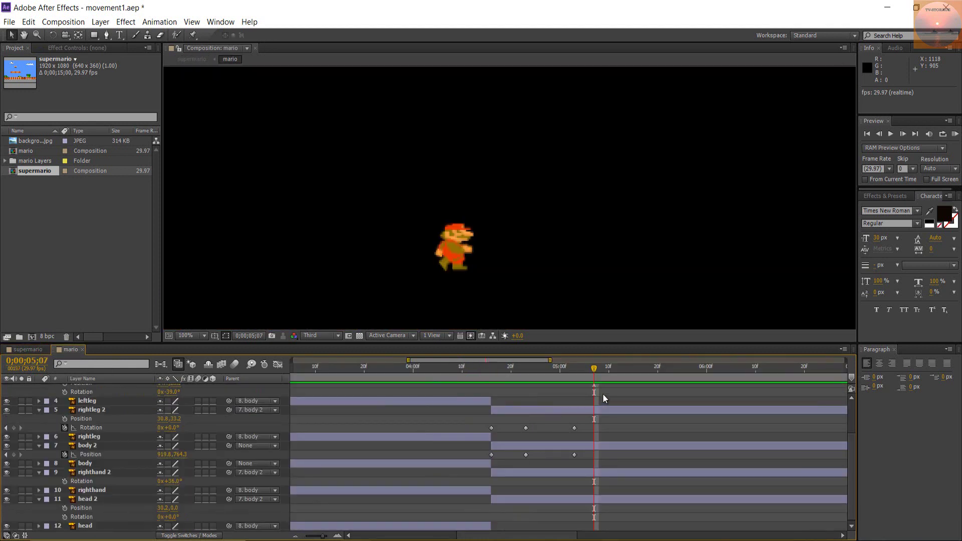
left_click(527, 429)
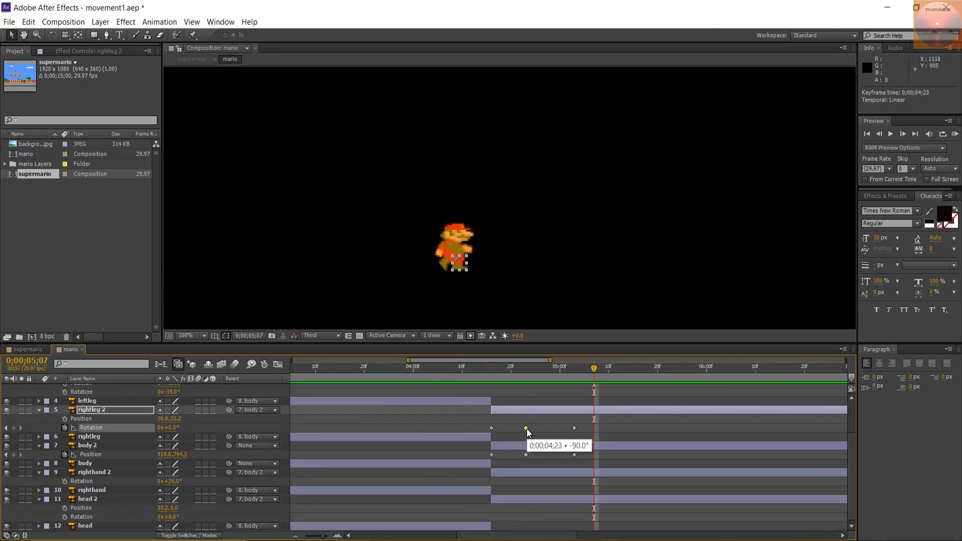
left_click_drag(592, 368, 501, 398)
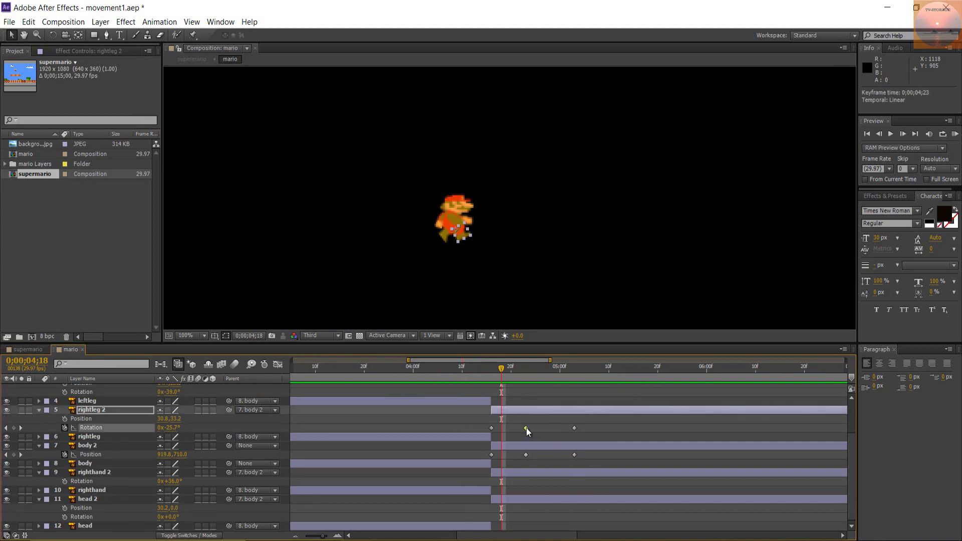
left_click_drag(526, 428, 502, 432)
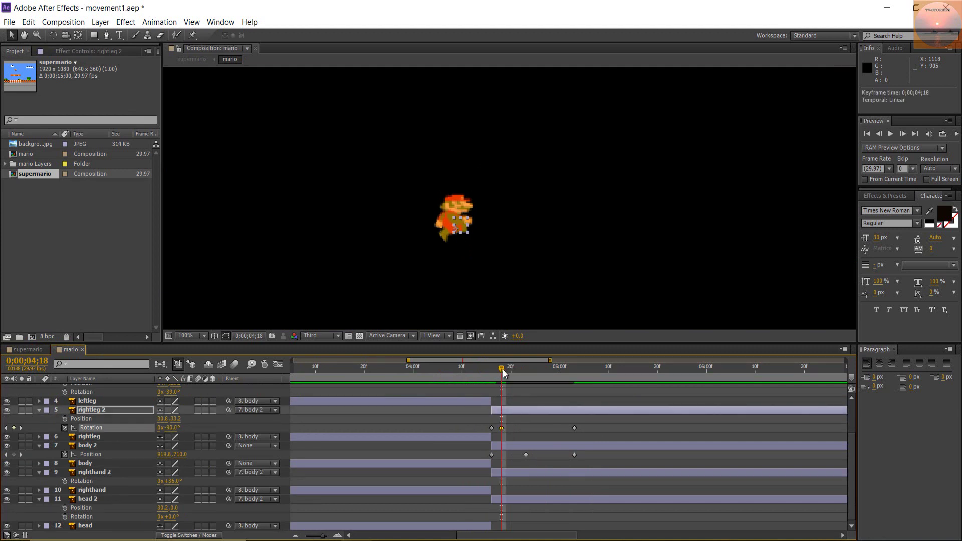
Go back to the jump's start at 0;00;04;16 in mario and preview the faster leg raise.
left_click_drag(504, 373, 493, 390)
left_click(604, 423)
key("space")
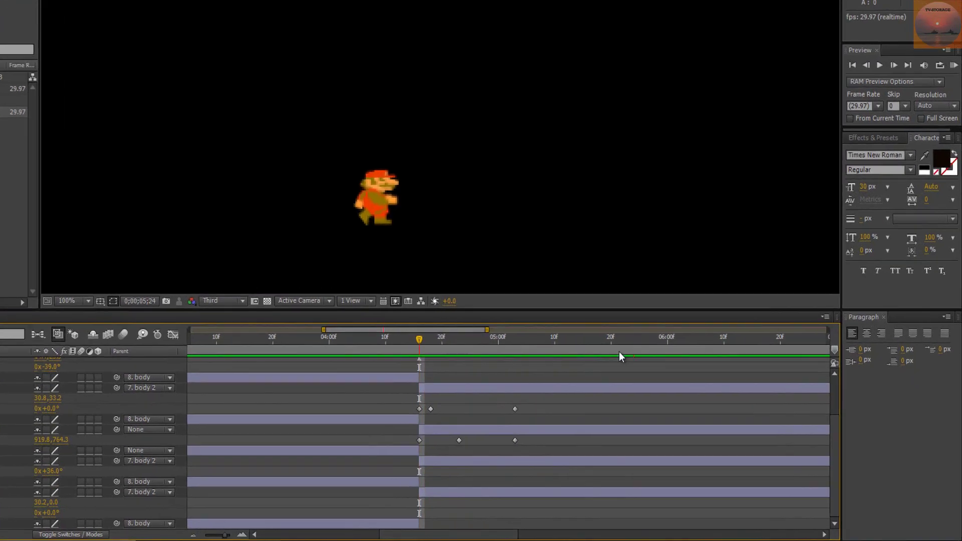
Convert rightleg 2's -90° Rotation keyframe at 0;00;04;18 to a hold keyframe and preview the jump.
left_click_drag(619, 351, 434, 388)
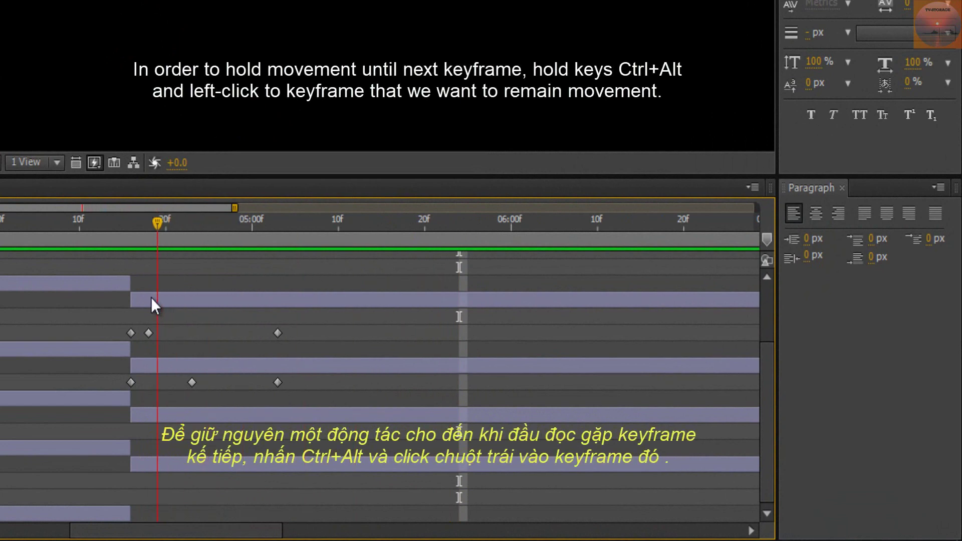
left_click(151, 332, "ctrl+alt")
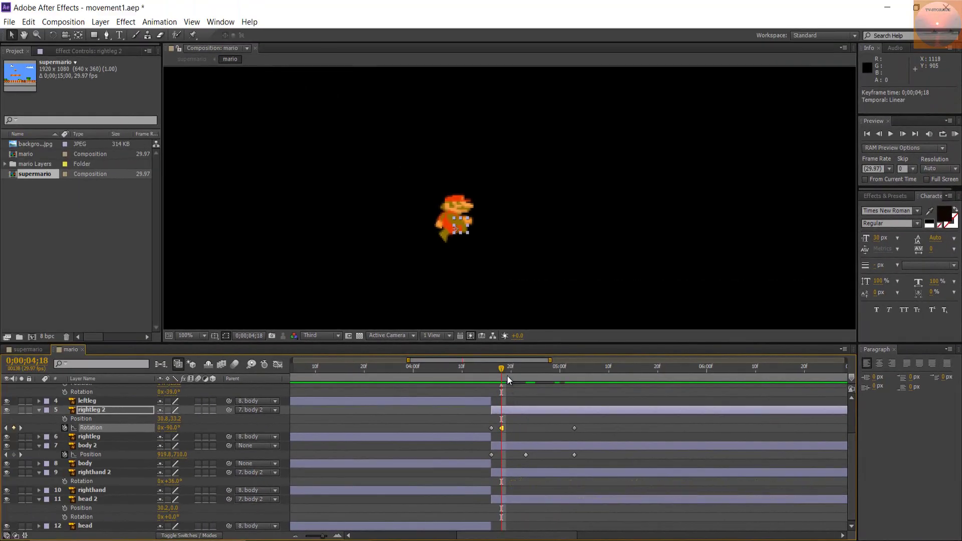
key("space")
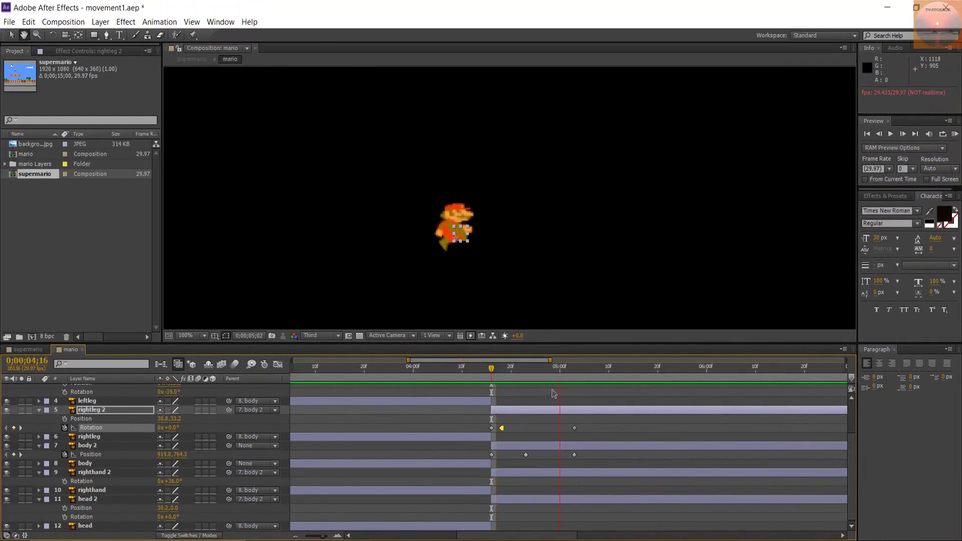
left_click(534, 260)
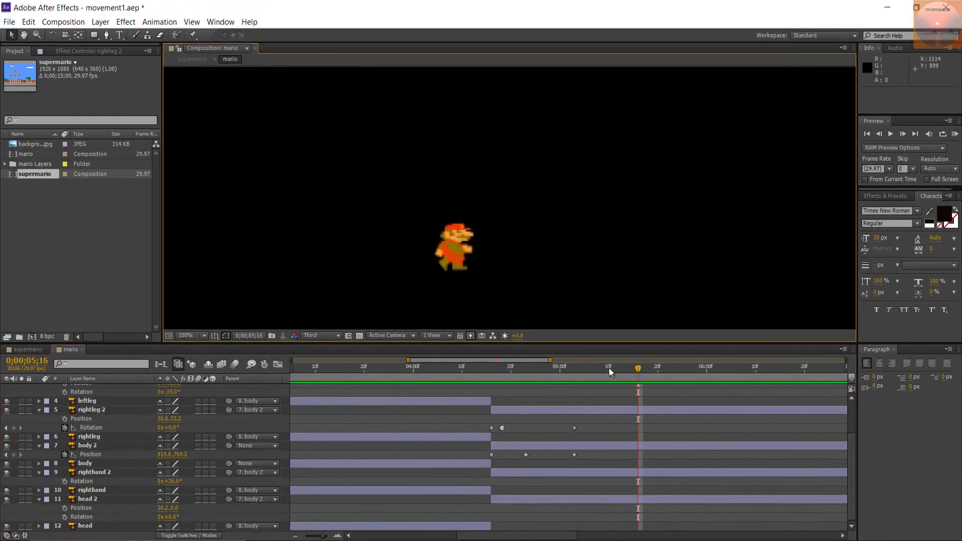
Start Rotation keyframing on leftleg 2 at the jump's start, 0;00;04;16.
left_click_drag(640, 375, 576, 426)
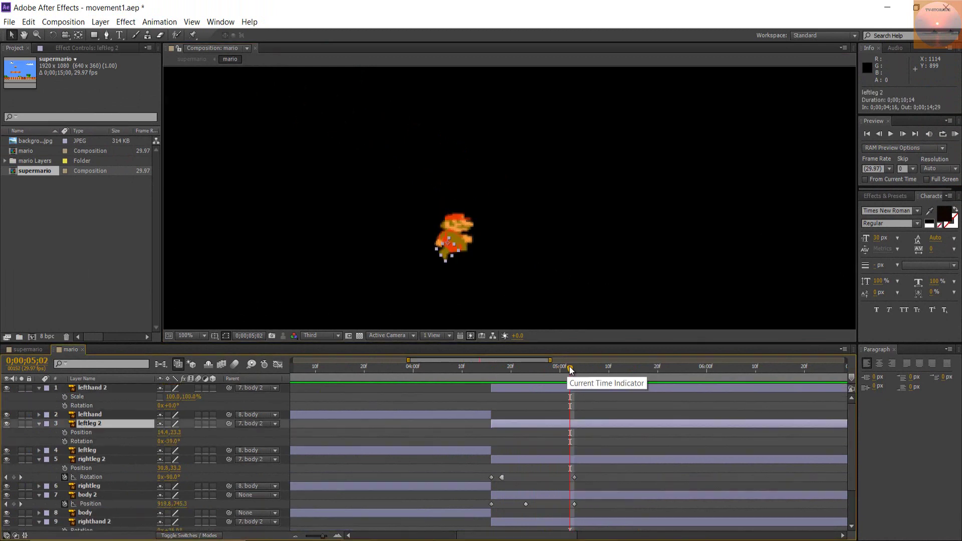
left_click_drag(571, 376, 482, 389)
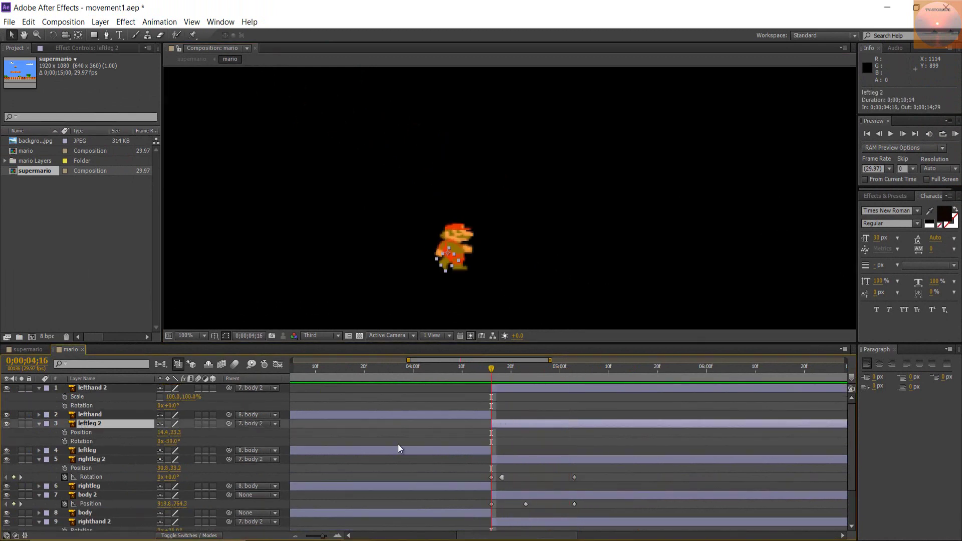
left_click(65, 442)
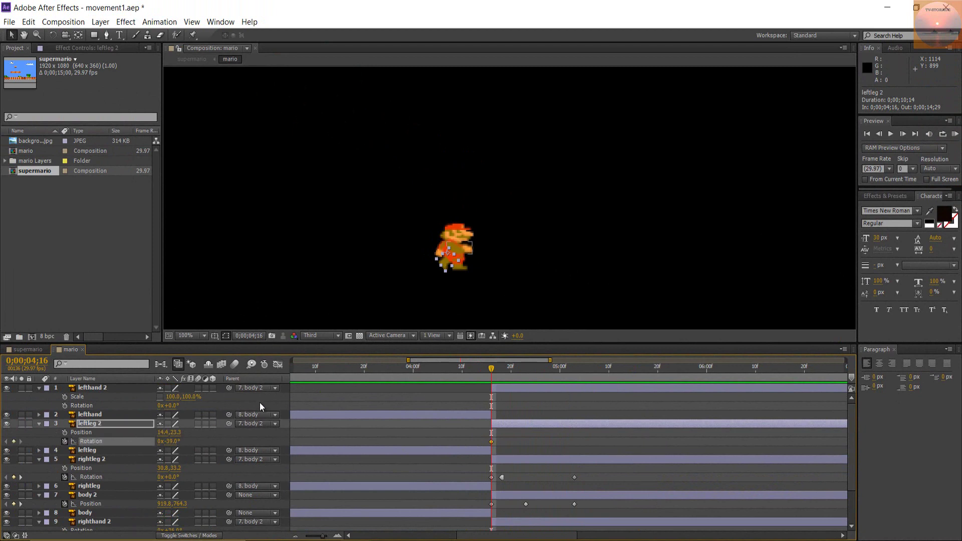
At 0;00;04;18, set leftleg 2's Rotation to 0° and convert that keyframe to a hold keyframe.
left_click_drag(492, 366, 502, 368)
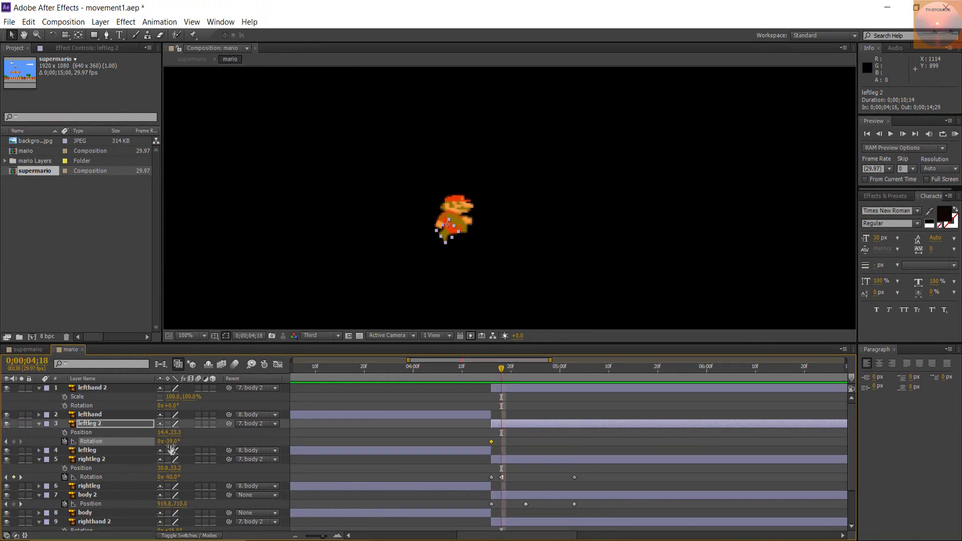
left_click_drag(170, 442, 190, 441)
left_click(173, 442)
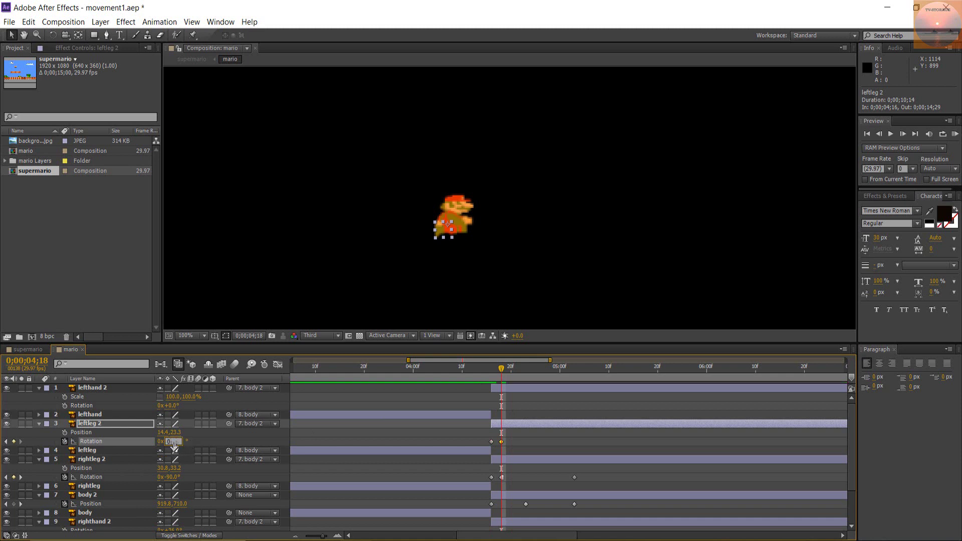
type("0")
left_click(453, 257)
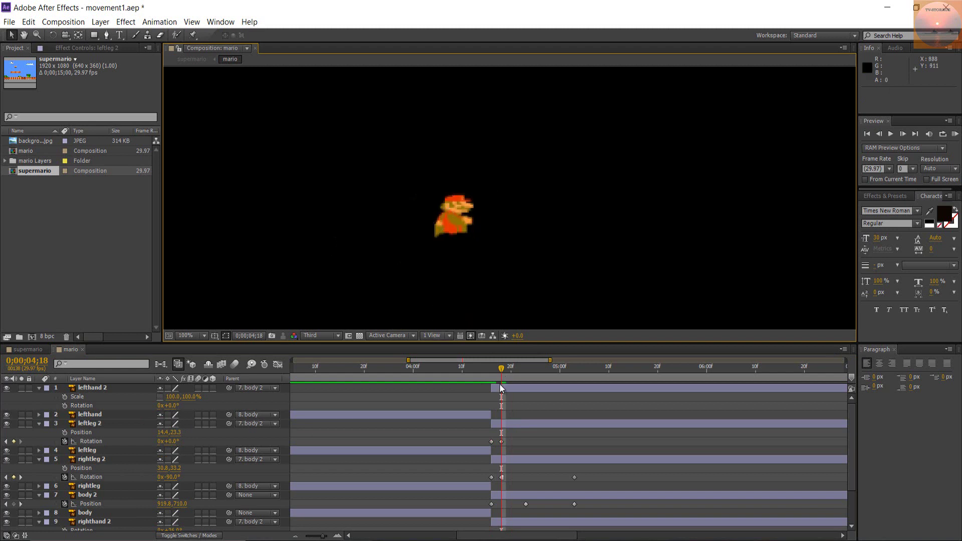
left_click(501, 442)
Copy leftleg 2's first Rotation keyframe to the landing at 0;00;05;03 and preview the leg motion.
left_click_drag(504, 372, 582, 389)
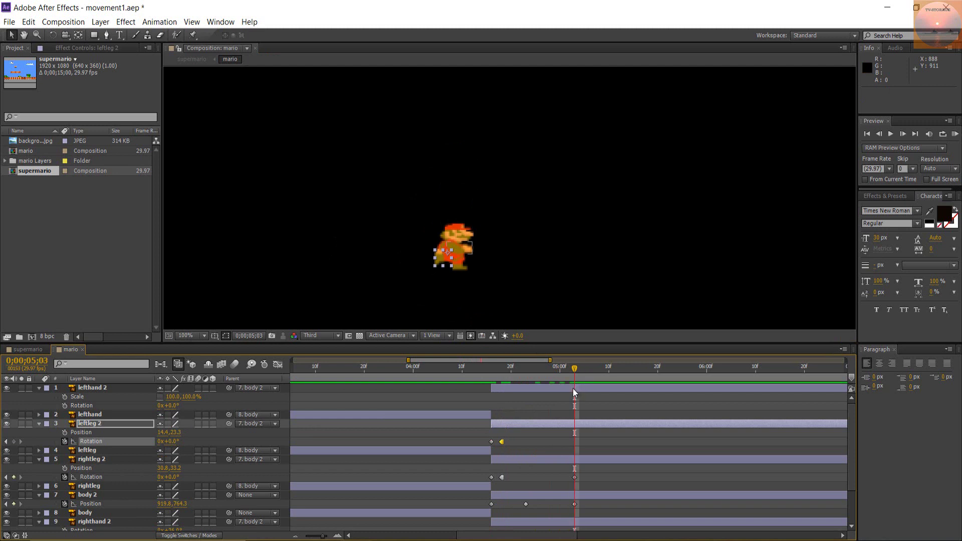
left_click(491, 442)
key("ctrl+c")
key("ctrl+v")
key("space")
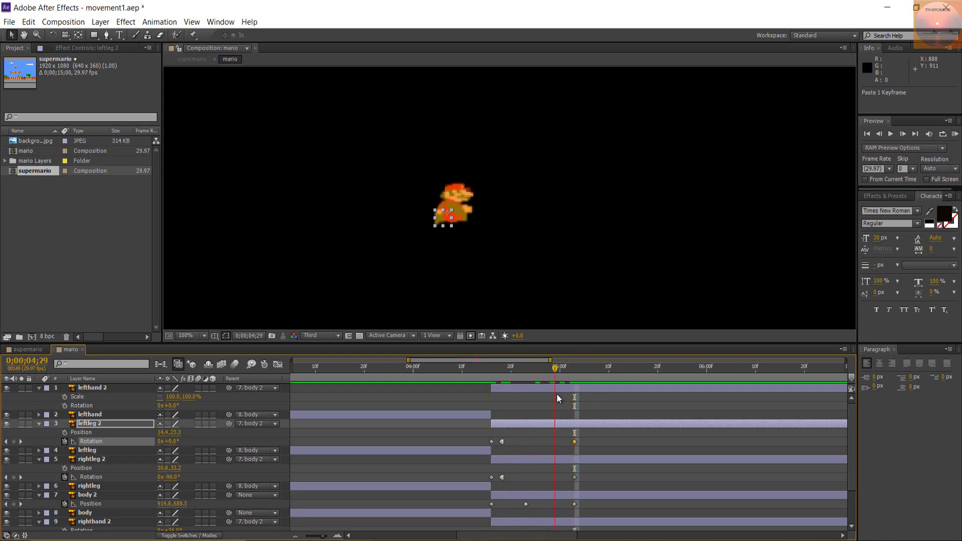
key("space")
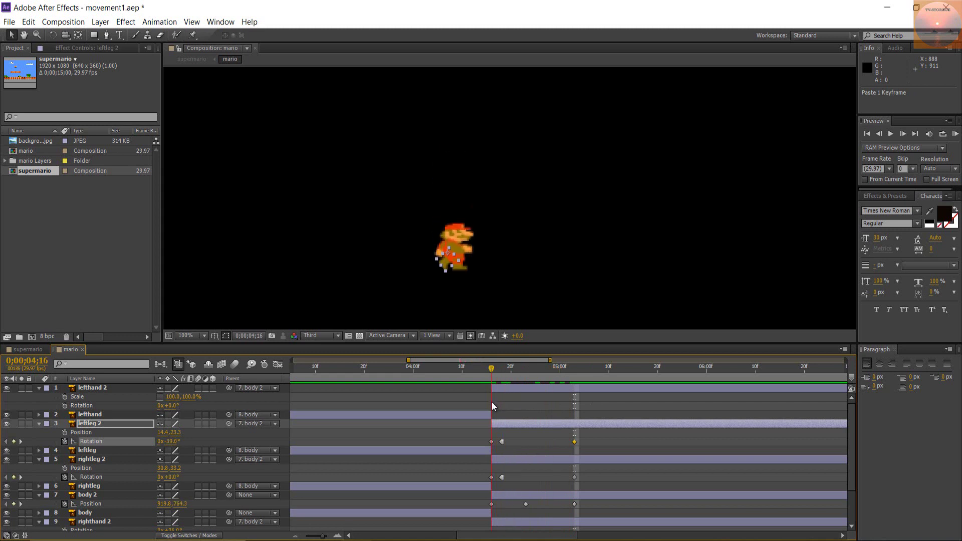
Keyframe lefthand 2's Rotation at 0;00;04;16, and raise the arm with a -78° hold keyframe at 0;00;04;18.
left_click(511, 388)
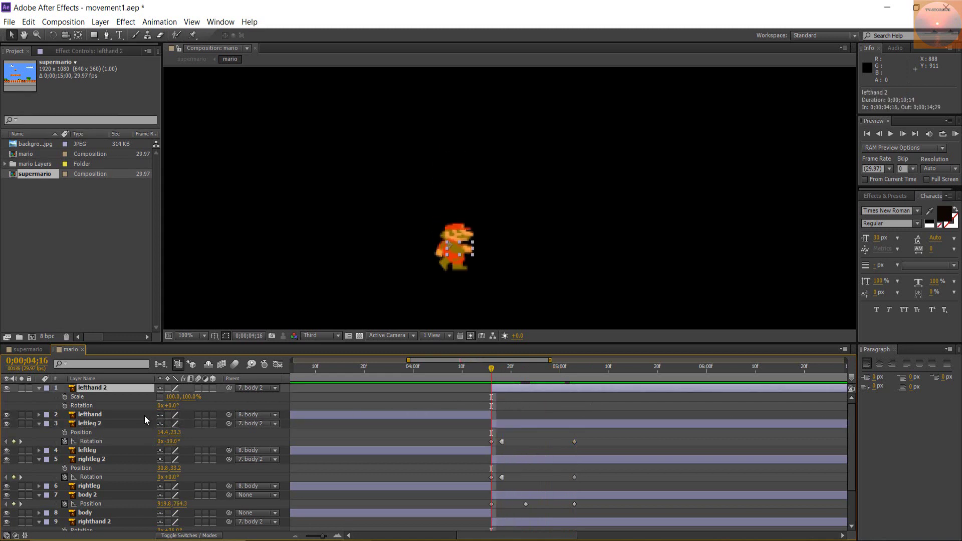
left_click(66, 406)
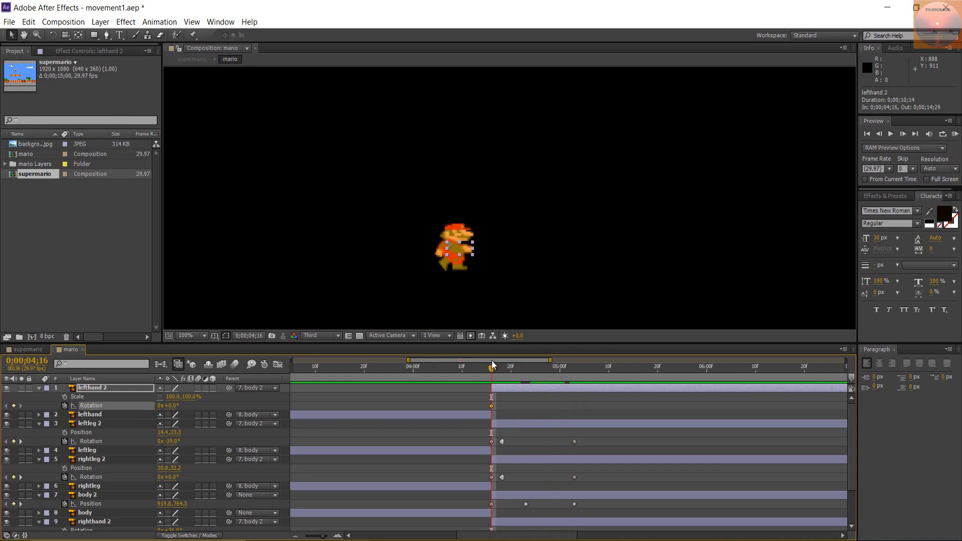
left_click(503, 373)
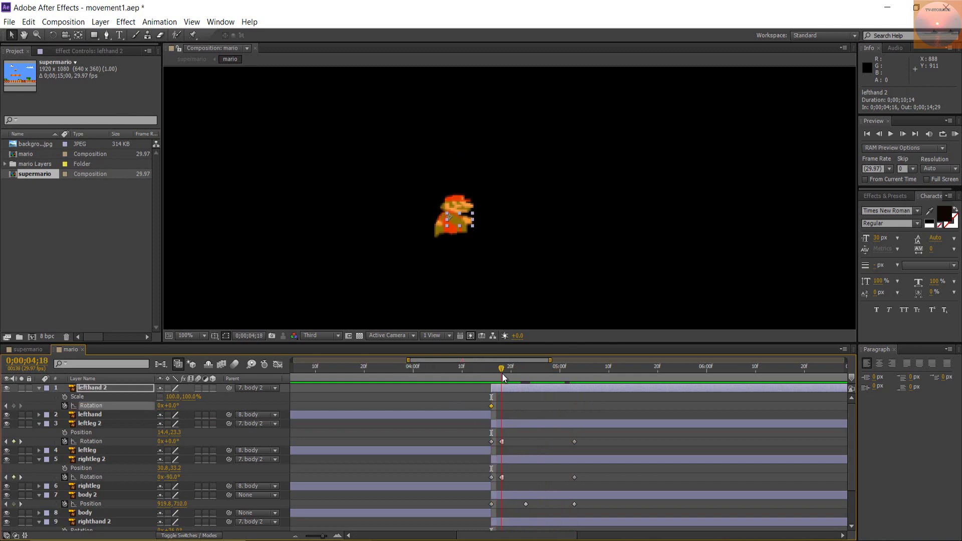
left_click_drag(172, 406, 128, 398)
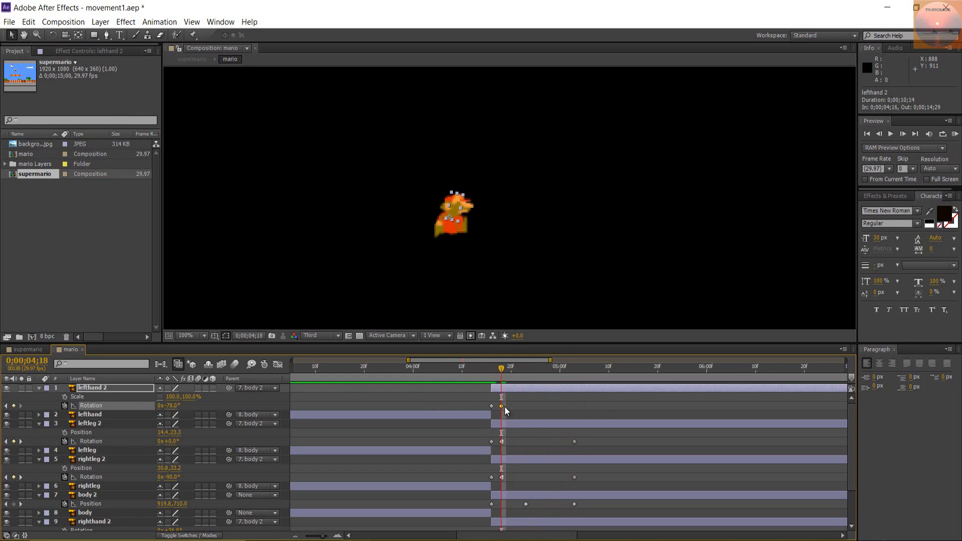
Copy lefthand 2's first Rotation keyframe to the landing at 0;00;05;03 and preview the arm motion.
left_click_drag(502, 369, 577, 378)
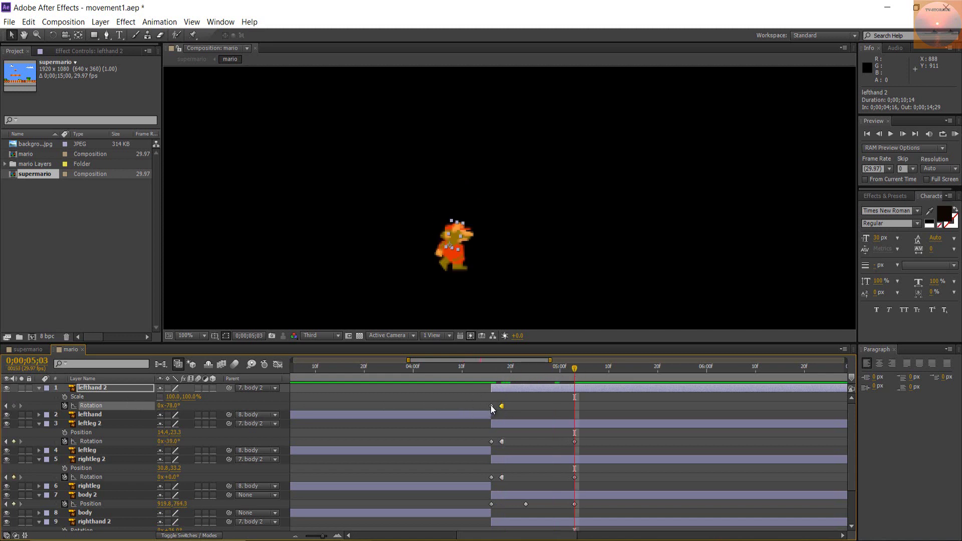
key("ctrl+c")
key("ctrl+v")
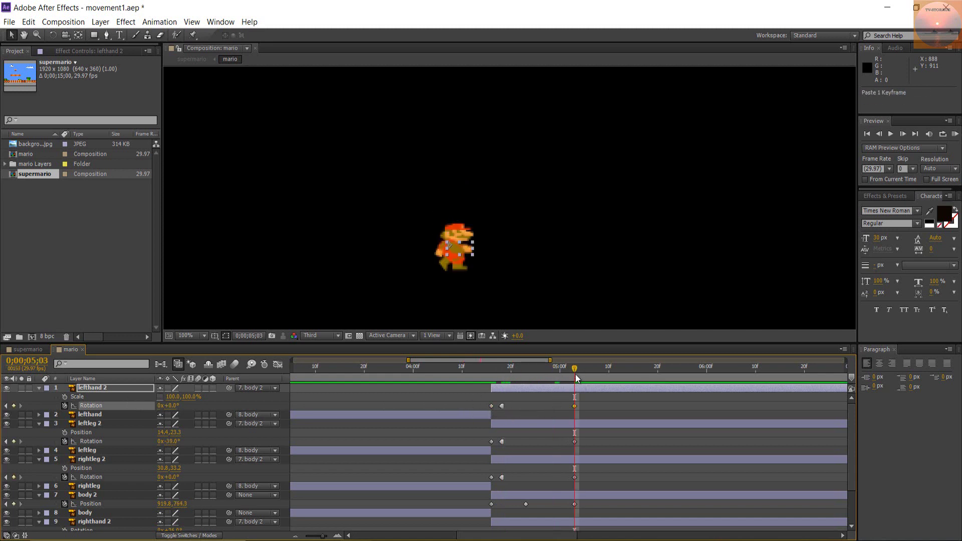
key("space")
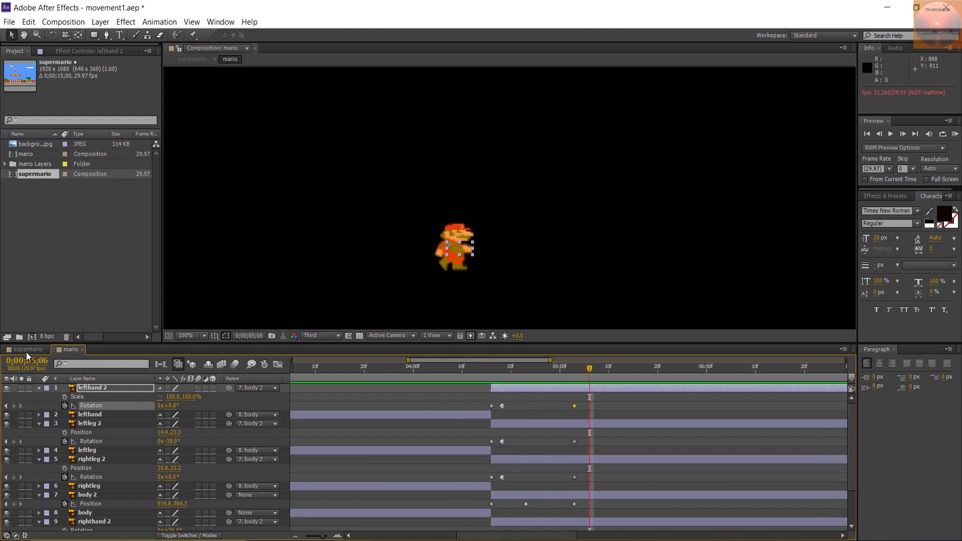
Preview the jump with the raised arm and legs in the supermario composition.
left_click(26, 350)
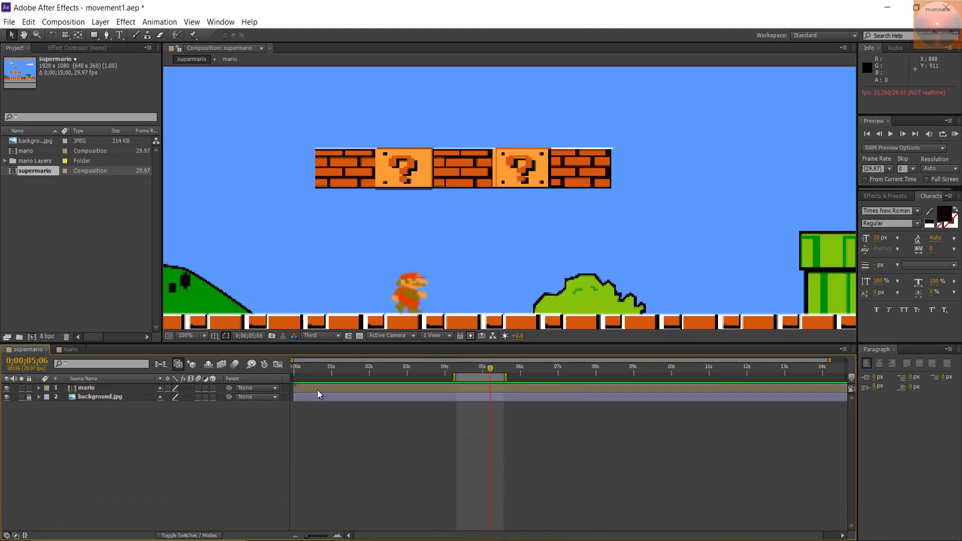
left_click_drag(489, 368, 444, 381)
key("space")
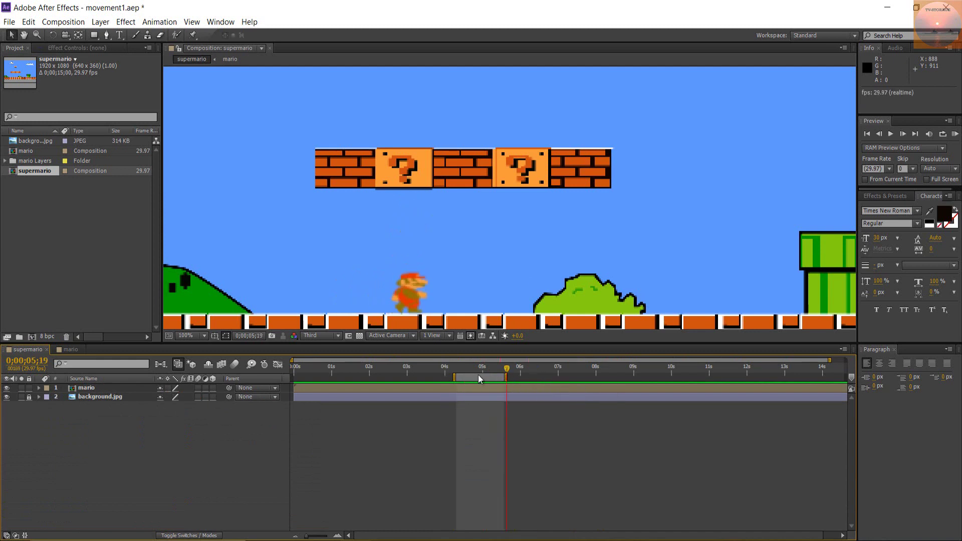
Extend supermario's work area start back to 0;00;00;14, preview the walk and jump, and scrub to the block hit.
left_click(461, 376)
left_click_drag(461, 377, 309, 377)
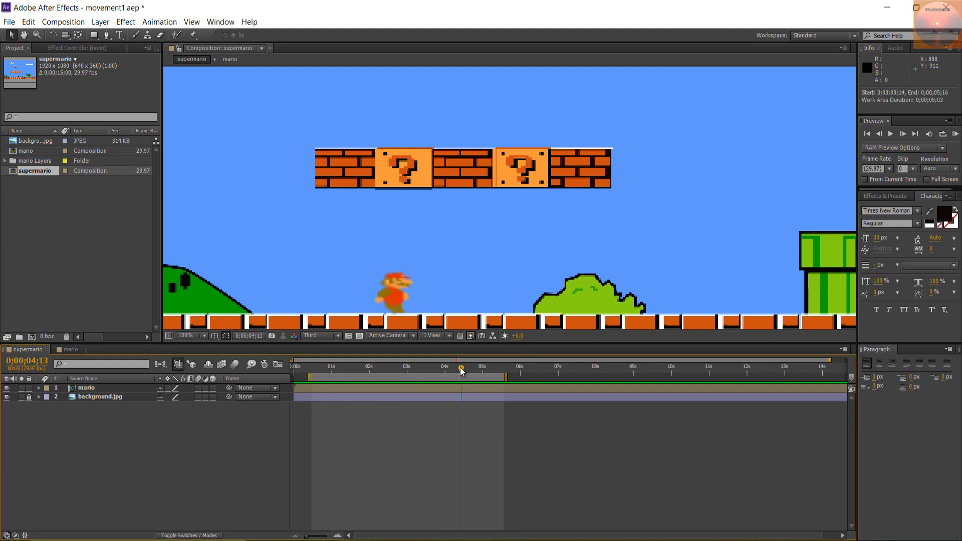
key("space")
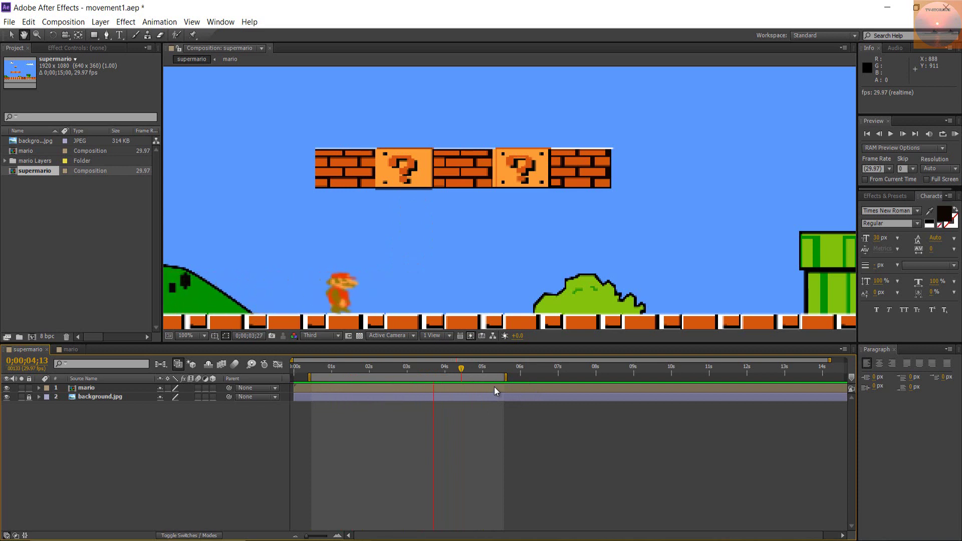
key("space")
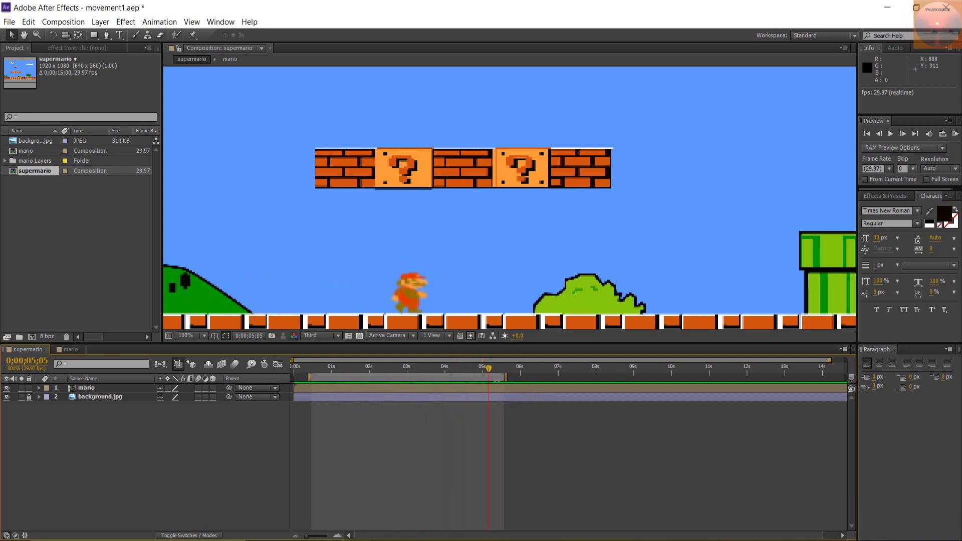
left_click_drag(489, 367, 474, 379)
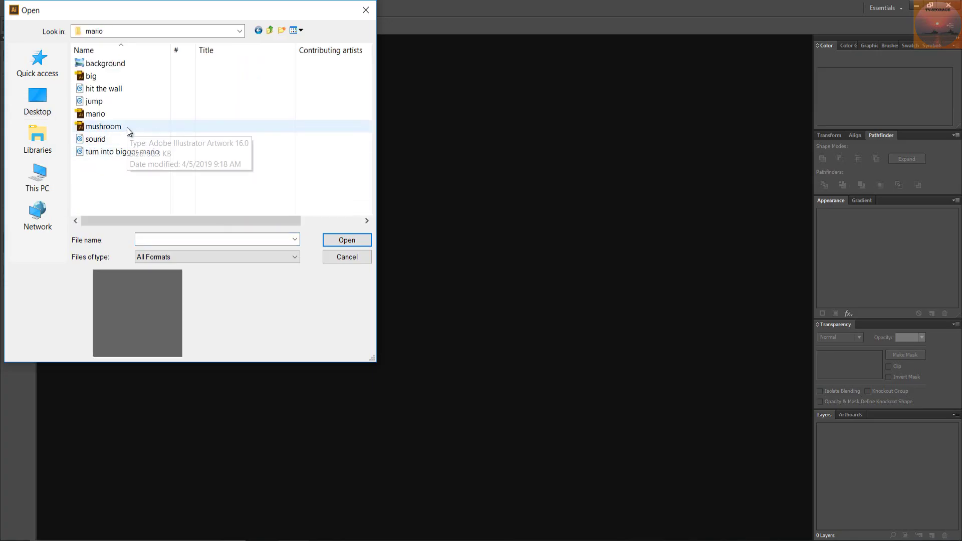
In Illustrator, open the mushroom file and examine its artwork and layer structure.
double_click(127, 128)
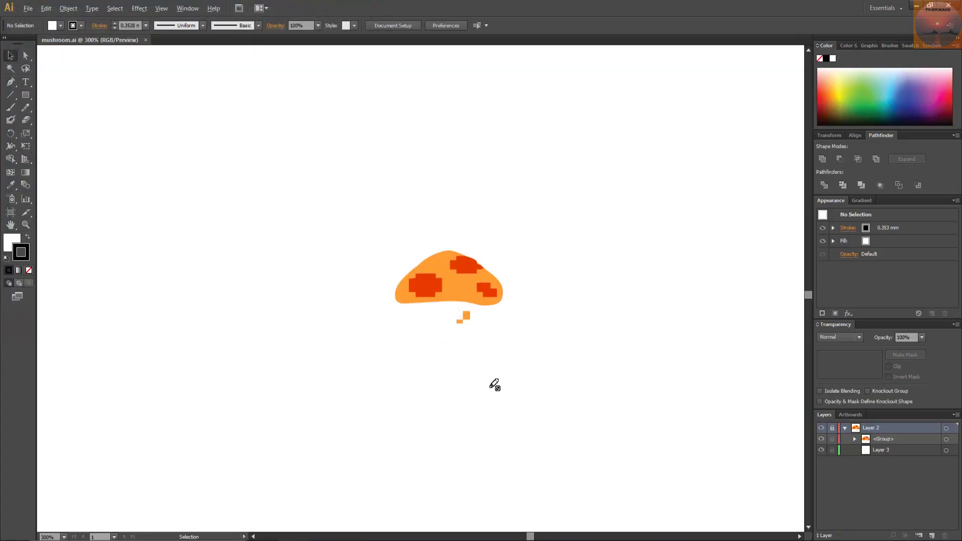
scroll(477, 338, "up", 1)
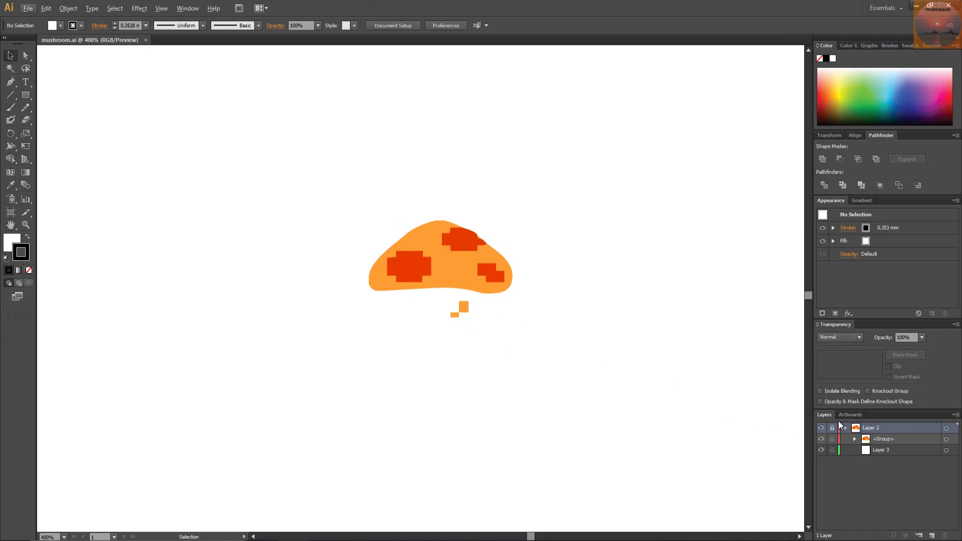
left_click(846, 429)
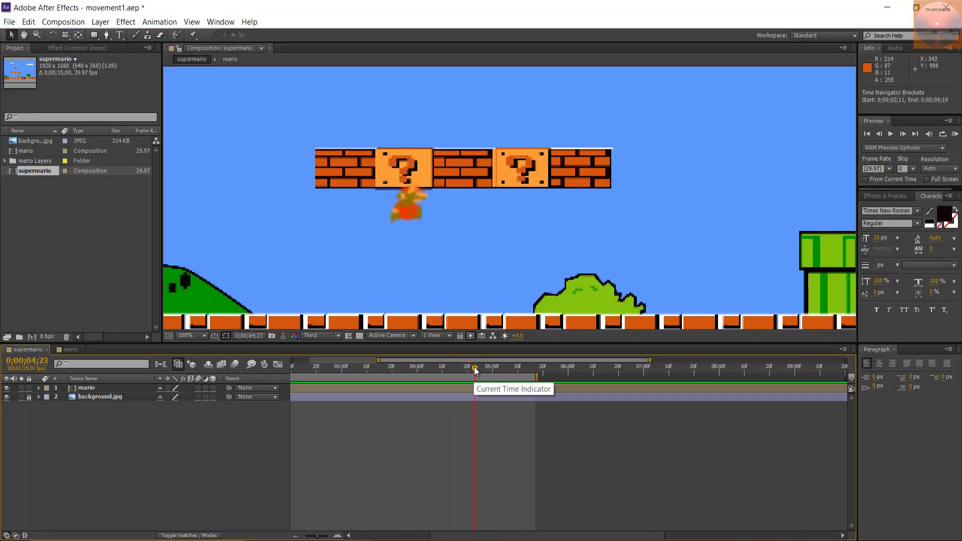
Back in After Effects, go to 0;00;04;24, import mushroom.ai as footage and add it above mario in supermario.
mouse_move(473, 369)
left_mouse_down()
mouse_move(455, 371)
mouse_move(477, 374)
left_mouse_up()
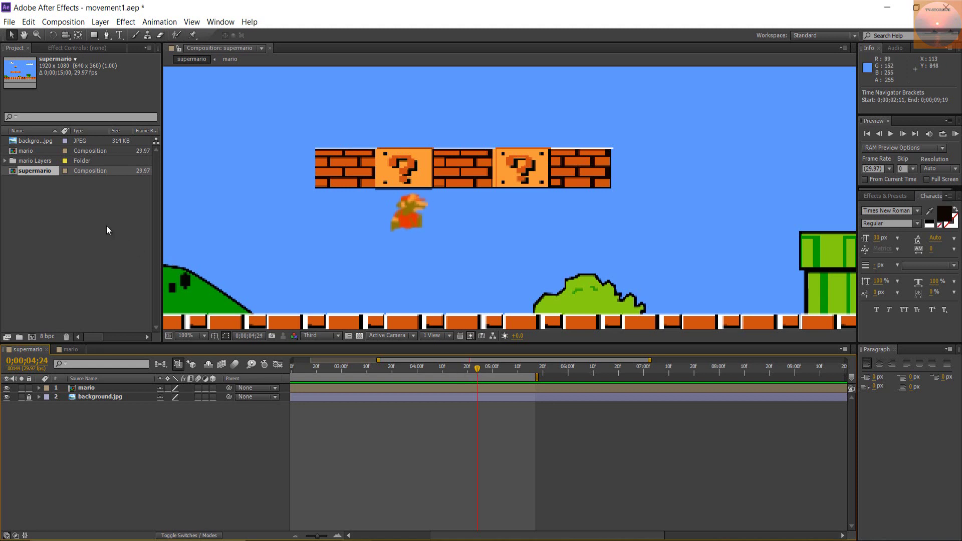
double_click(78, 216)
double_click(231, 163)
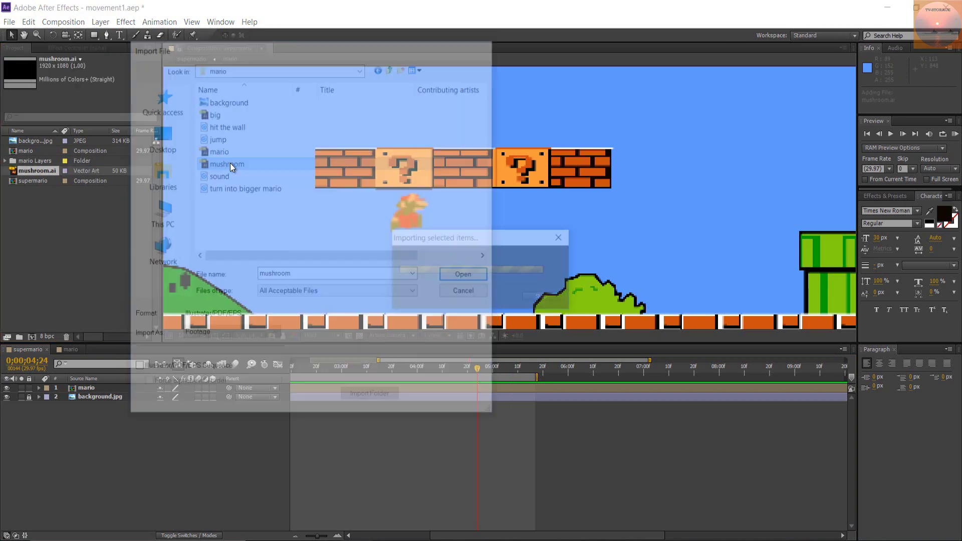
left_click(44, 170)
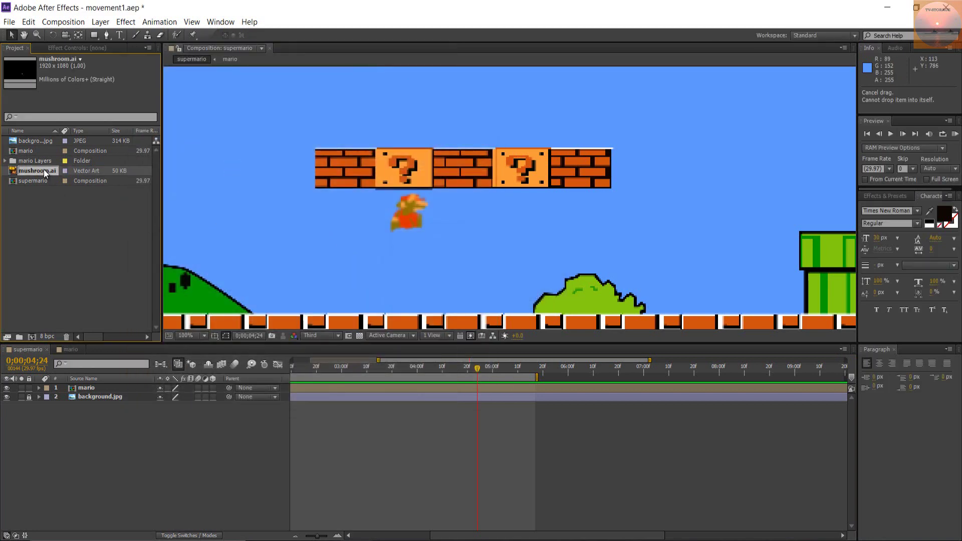
left_click_drag(43, 169, 47, 179)
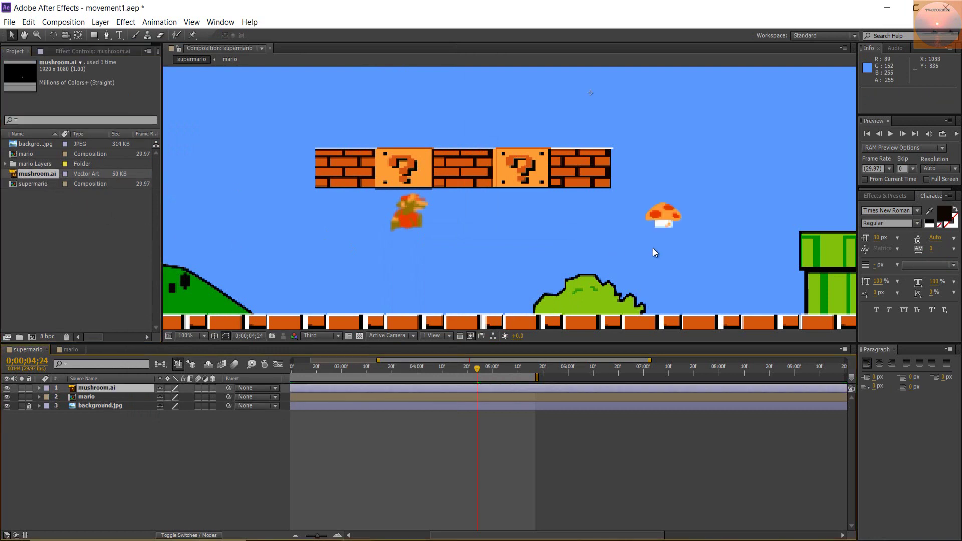
scroll(425, 253, "down", 2)
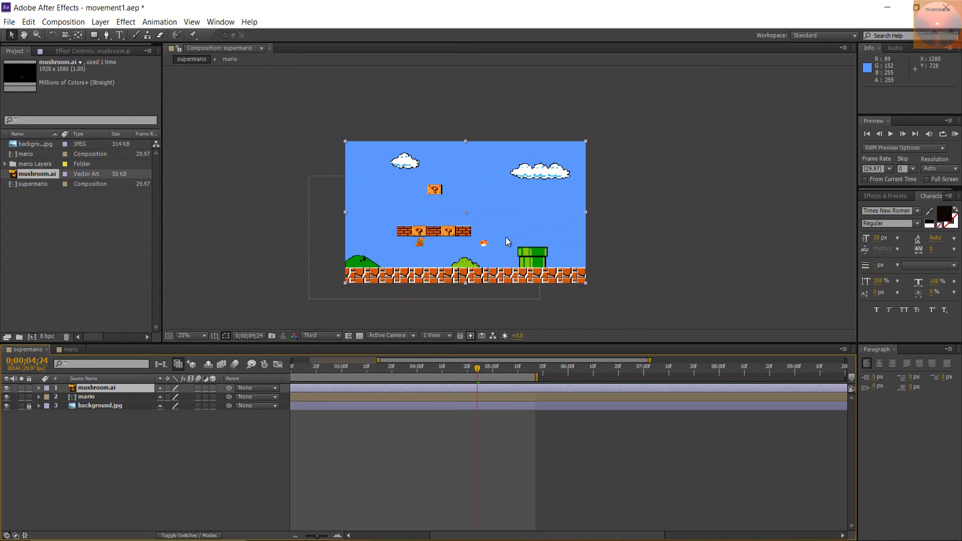
Place the mushroom over the question block at about 438, 416, reveal its Transform properties, and trim the layer's start to 0;00;04;24.
left_click_drag(470, 249, 332, 220)
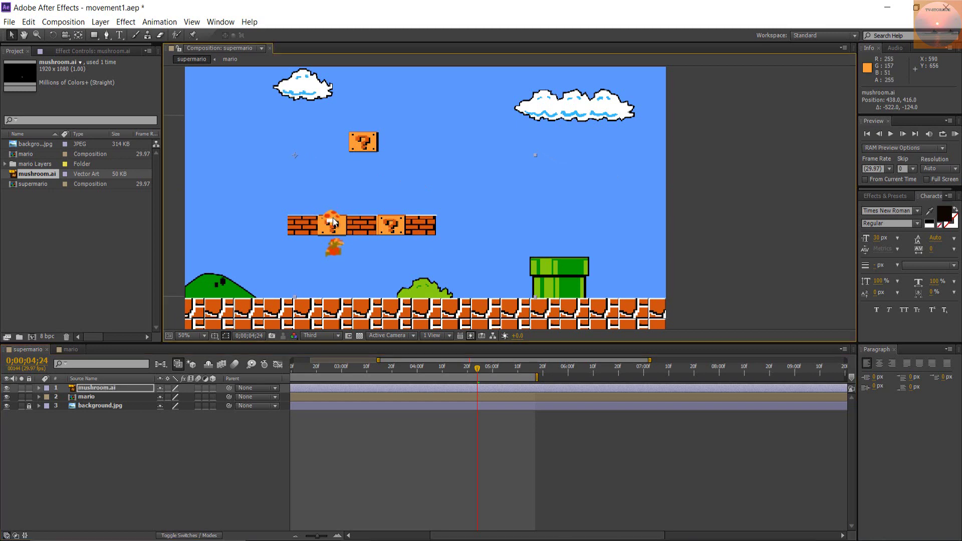
scroll(321, 221, "up", 2)
key("ctrl+z")
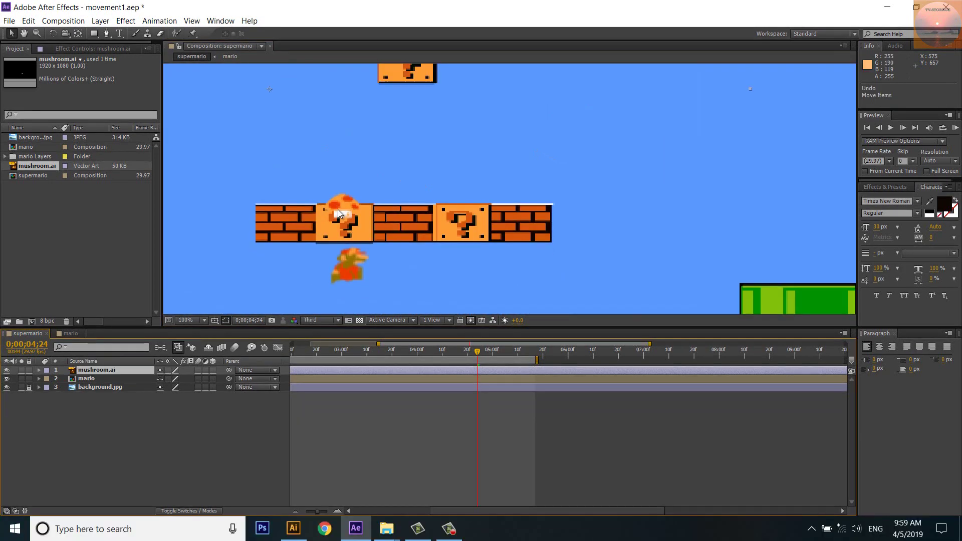
left_click(40, 371)
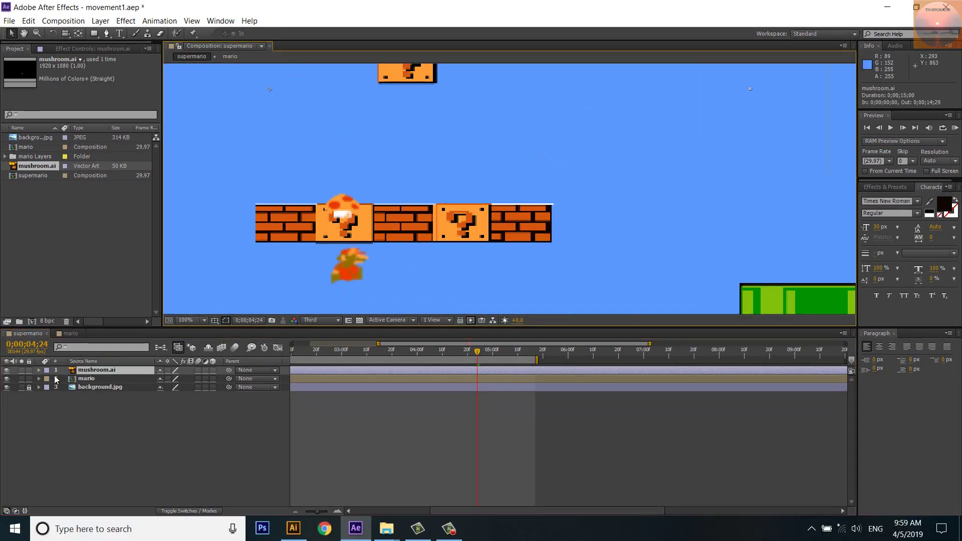
left_click(39, 370)
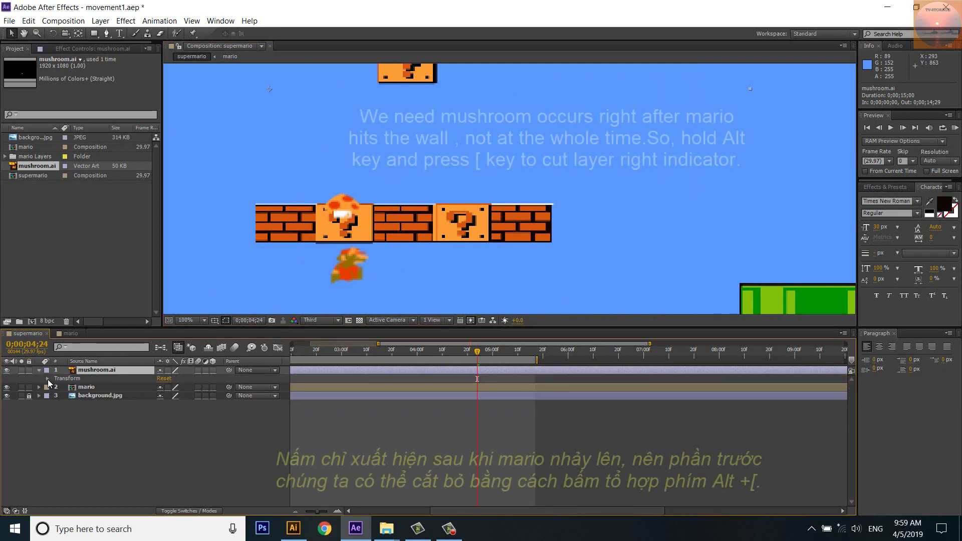
left_click(48, 379)
key("alt+bracketleft")
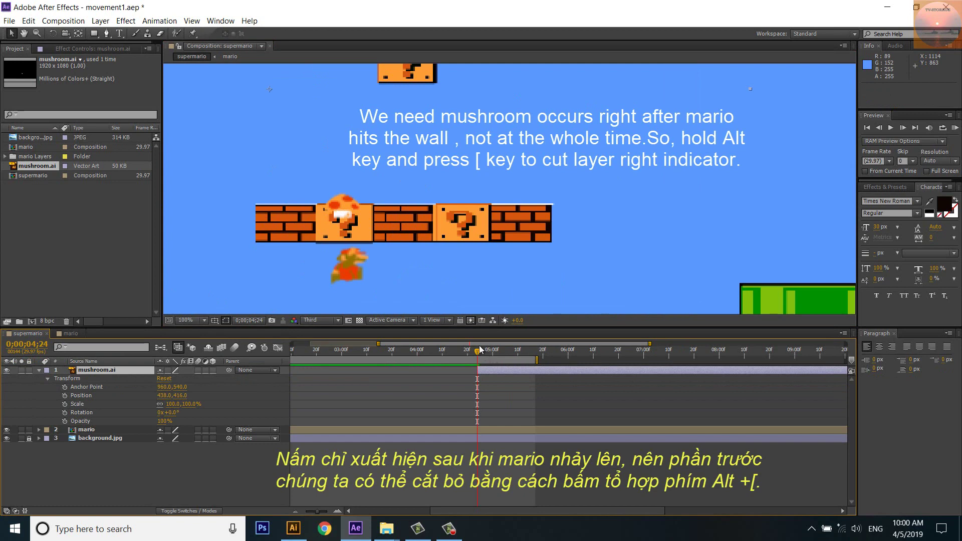
Animate the mushroom rising out of the question block by keyframing its Position at 378, 304 at 0;00;04;26.
scroll(428, 251, "down", 2)
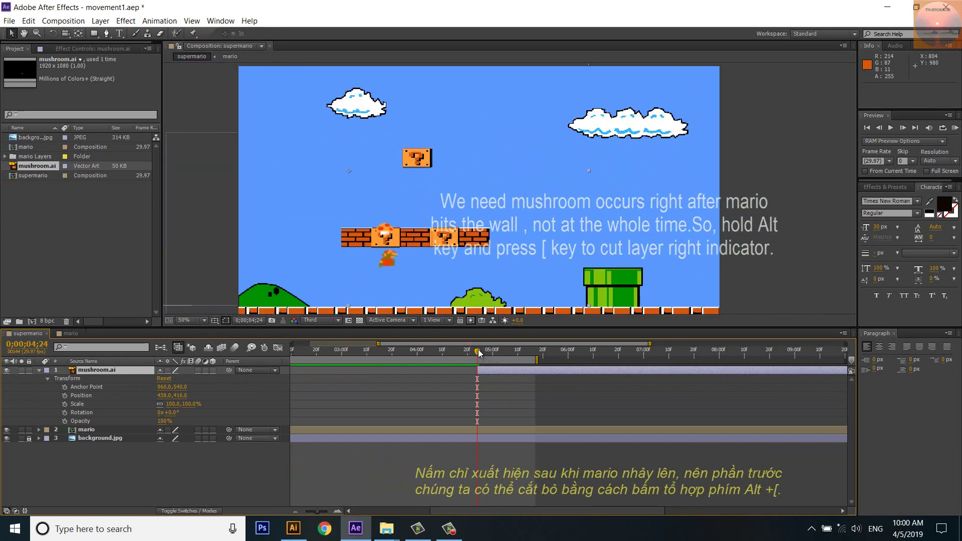
mouse_move(478, 350)
left_mouse_down()
mouse_move(459, 350)
mouse_move(479, 357)
left_mouse_up()
key("equal")
key("equal")
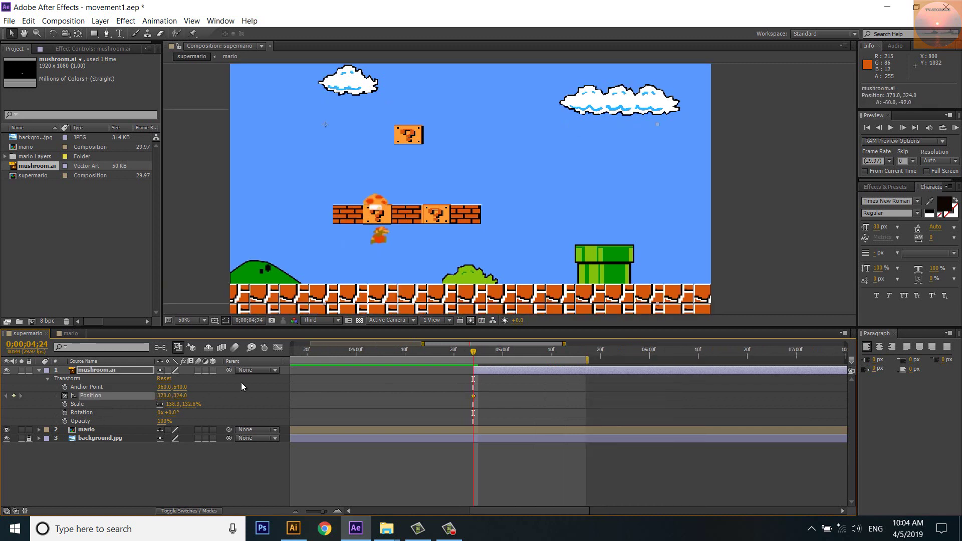
key("equal")
key("equal")
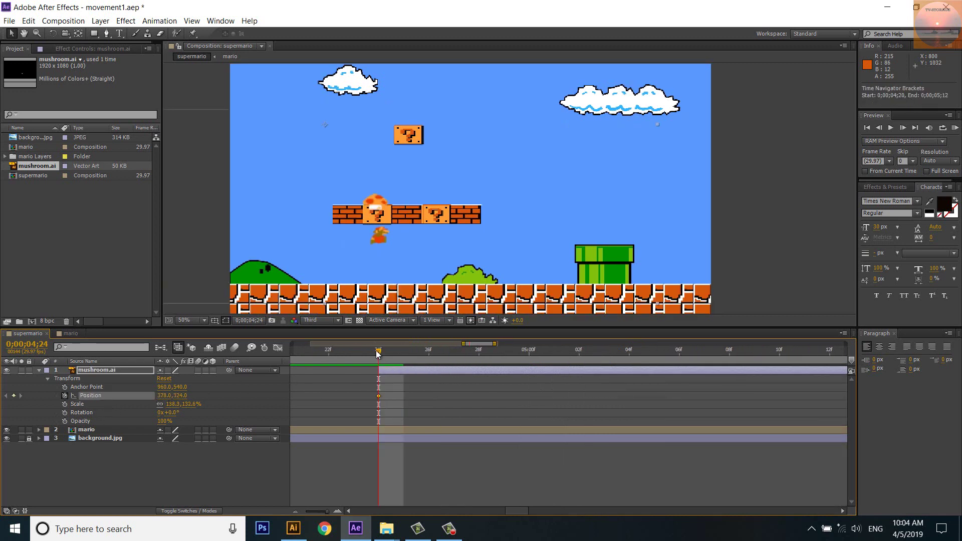
left_click_drag(380, 356, 429, 371)
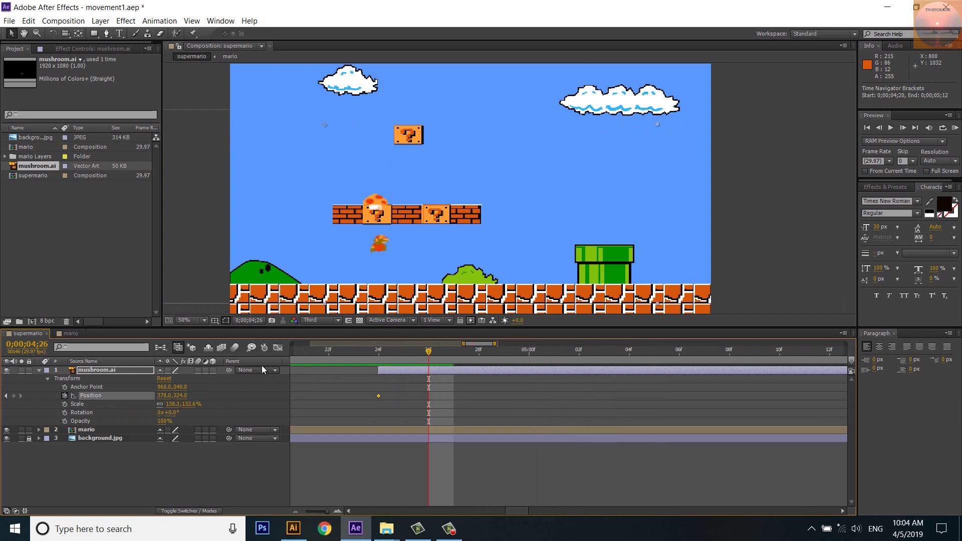
left_click_drag(183, 396, 170, 396)
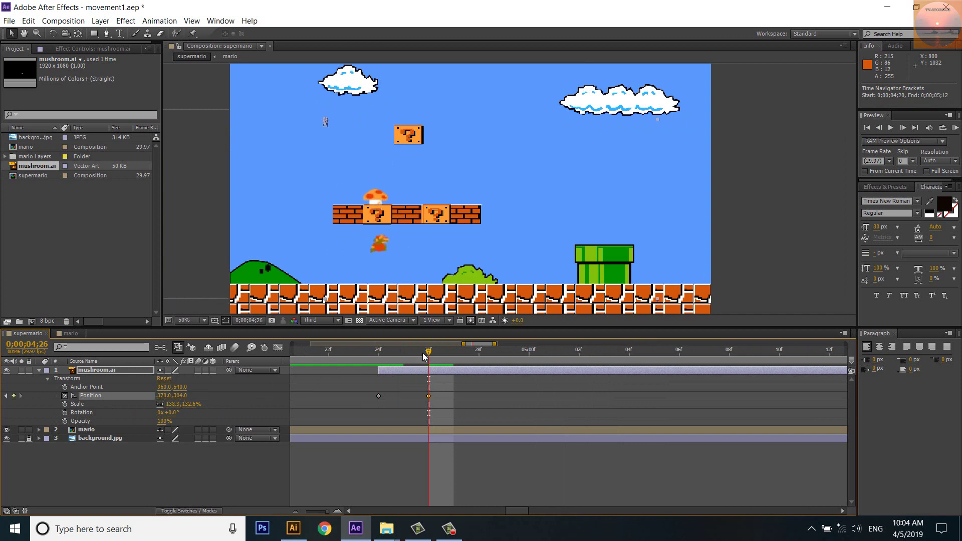
Move the mushroom along the top of the bricks by keyframing its Position at 788, 304 at 0;00;06;00.
left_click_drag(429, 354, 789, 360)
key("minus")
key("minus")
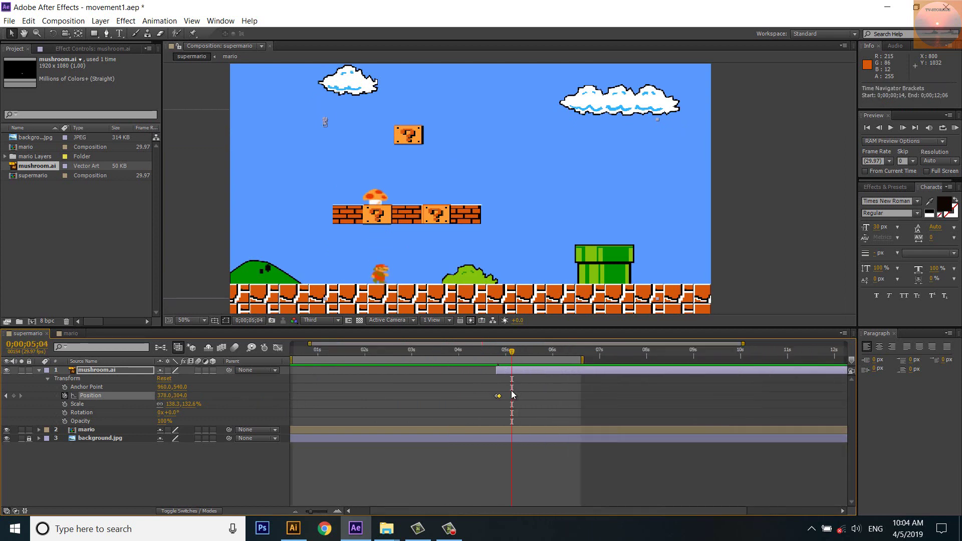
scroll(538, 375, "left", 1)
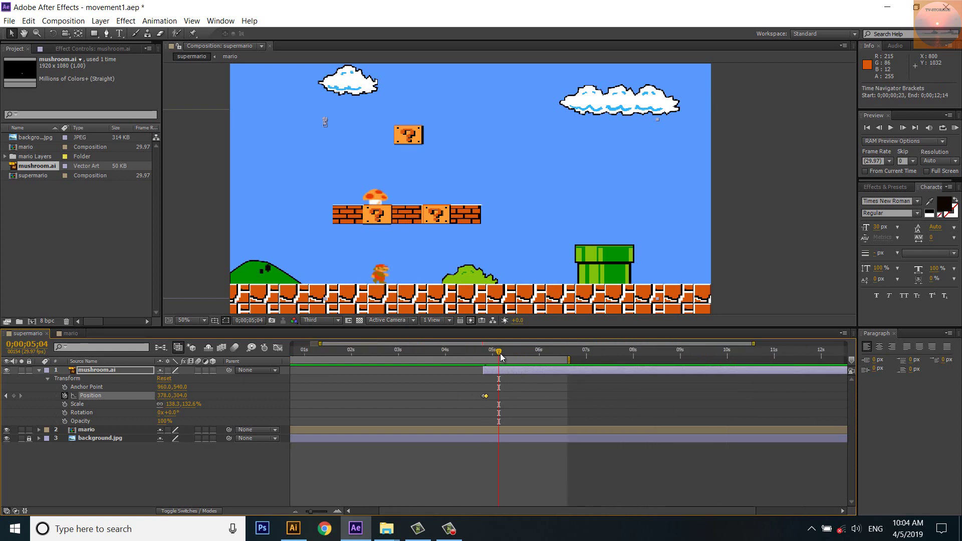
left_click_drag(499, 351, 540, 356)
left_click_drag(164, 398, 379, 399)
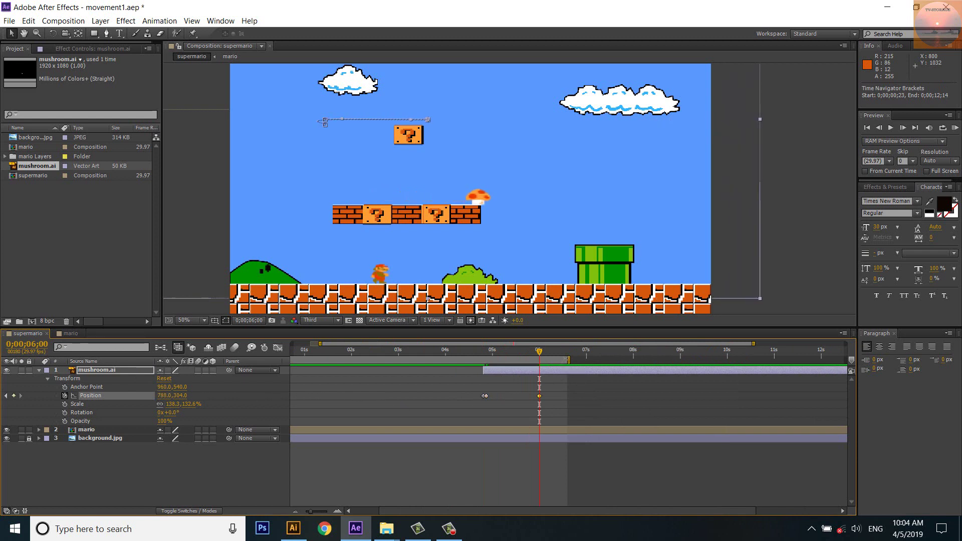
Extend the work area's end to 0;00;09;26 and drop the mushroom to the ground with a Position keyframe of 974, 622 at 0;00;06;10.
left_click_drag(571, 359, 725, 359)
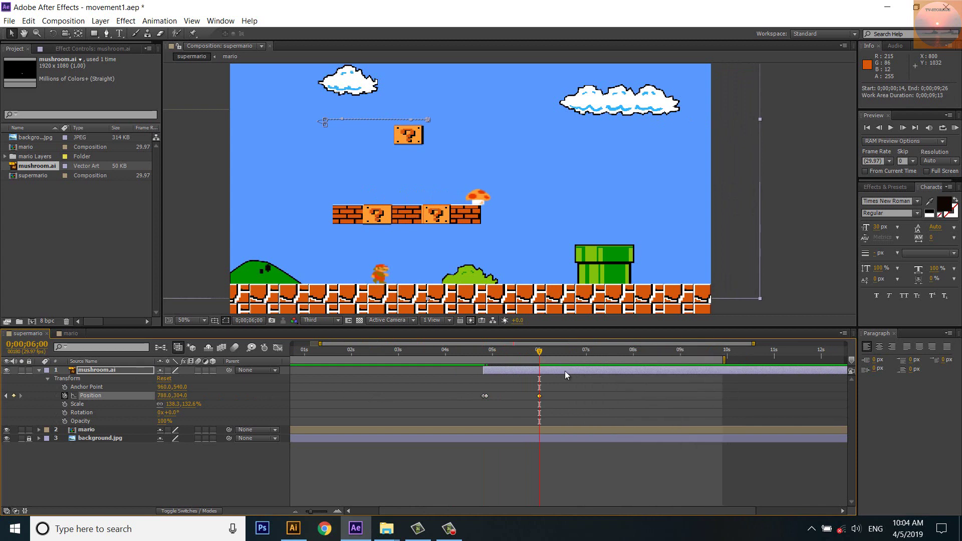
scroll(565, 375, "up", 2)
left_click_drag(512, 354, 544, 363)
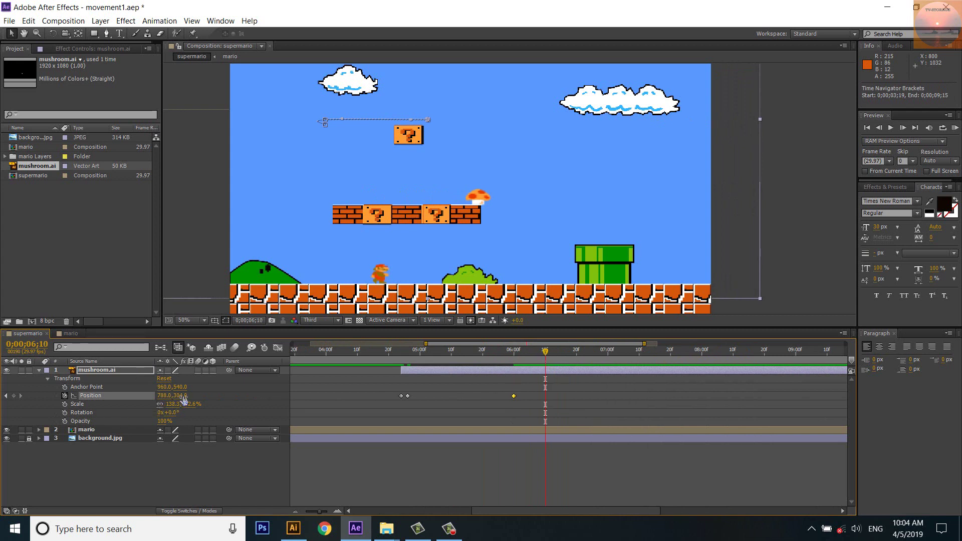
left_click_drag(180, 396, 324, 414)
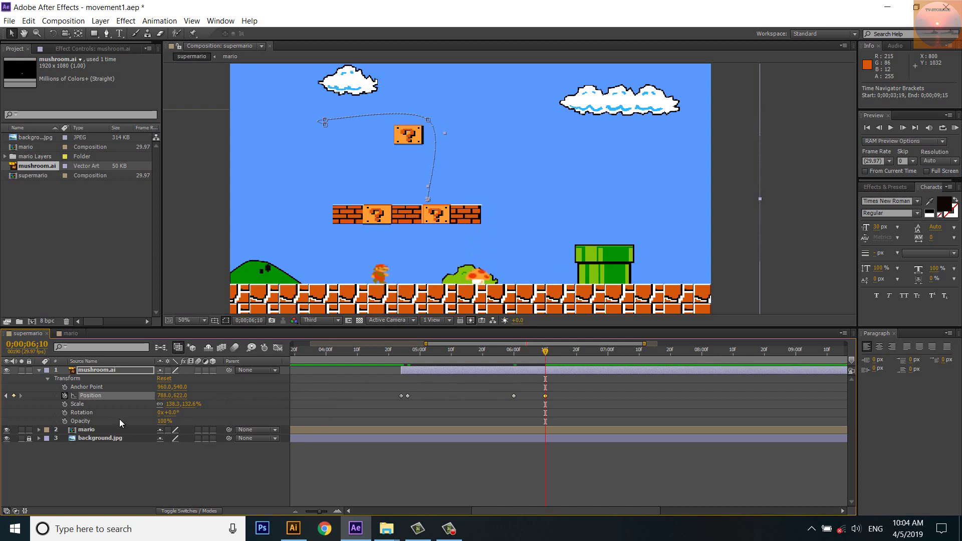
left_click_drag(158, 403, 260, 402)
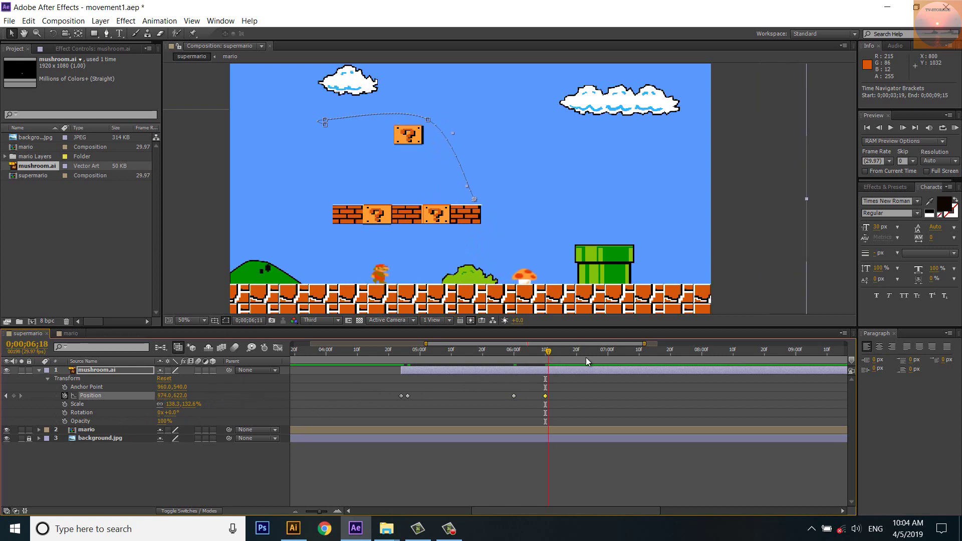
Keyframe the mushroom's Position at 1164, 622 beside the pipe at 0;00;06;20 and at 424, 622 near Mario at 0;00;08;00.
left_click_drag(585, 357, 576, 363)
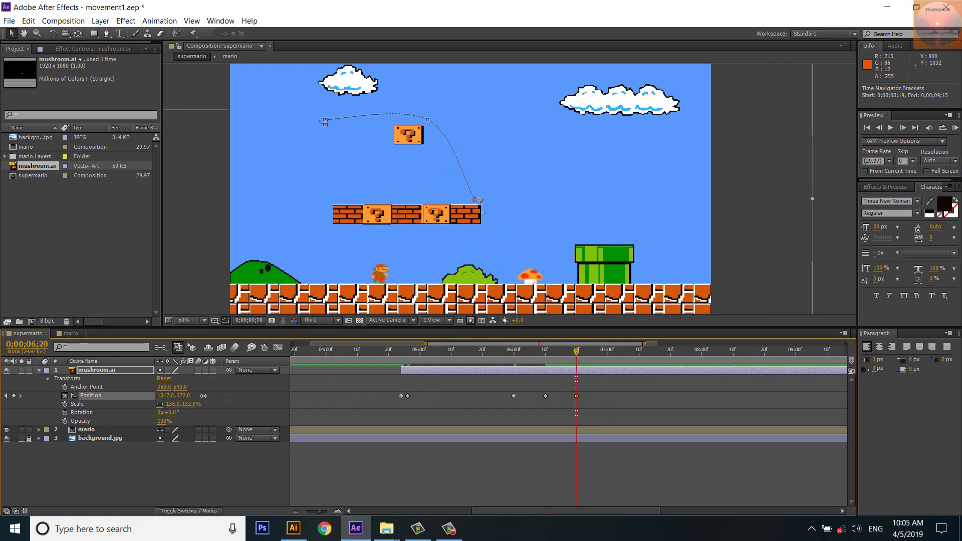
left_click_drag(163, 396, 257, 396)
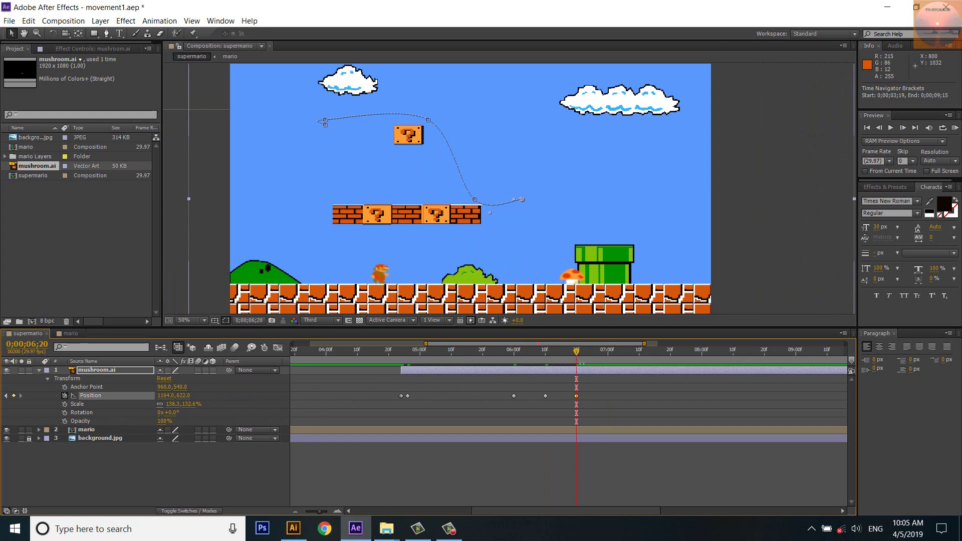
left_click_drag(577, 354, 705, 369)
left_click_drag(170, 396, 135, 401)
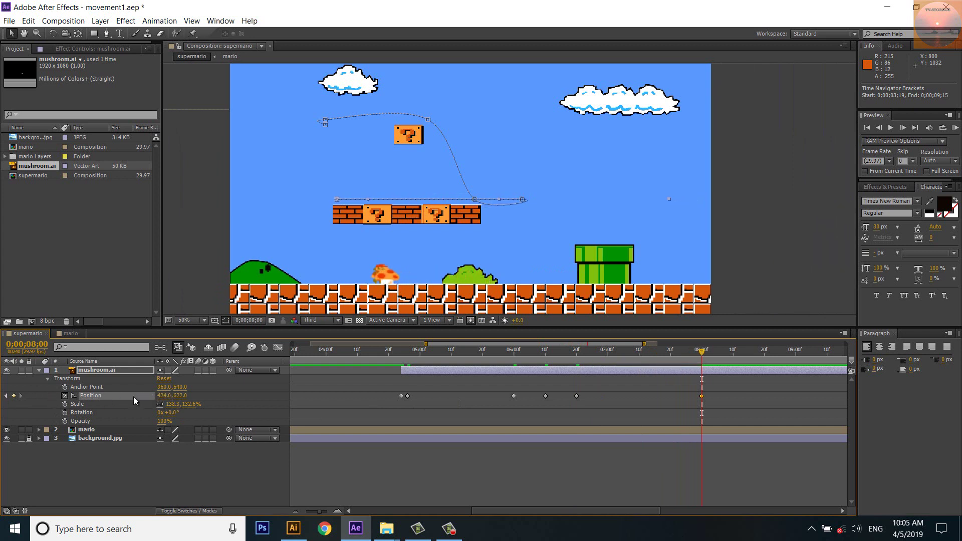
Preview the mushroom's movement from 0;00;04;24 until it reaches Mario.
left_click_drag(689, 356, 401, 357)
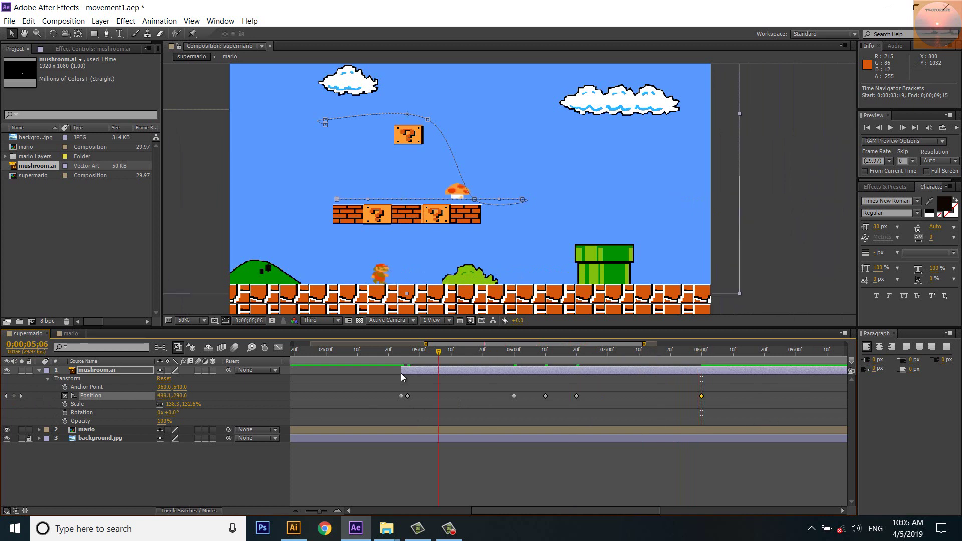
key("h")
key("space")
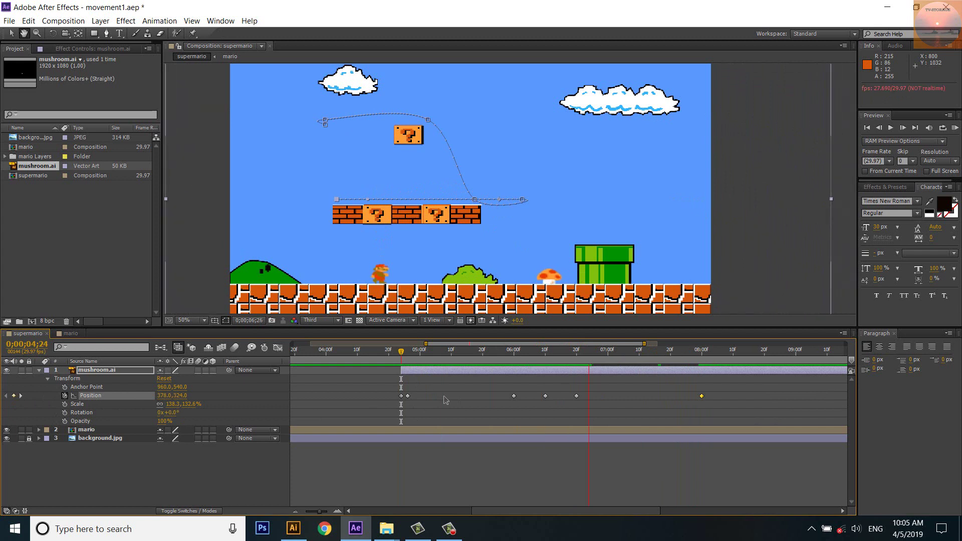
key("space")
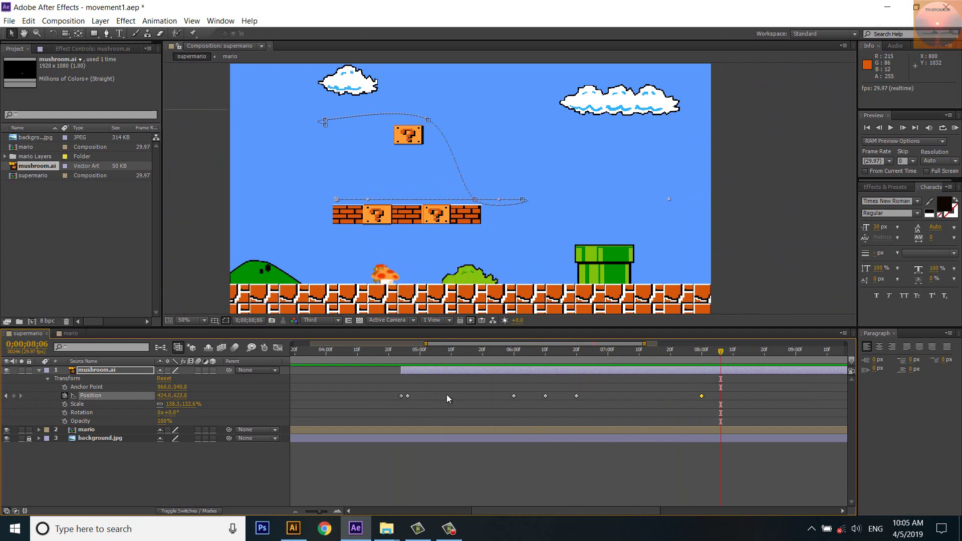
Straighten the mushroom's motion path between 0;00;04;24 and 0;00;06;00 into a vertical rise and horizontal run by shortening its curve handles.
left_click_drag(720, 355, 414, 354)
mouse_move(420, 387)
left_mouse_down()
mouse_move(402, 387)
mouse_move(412, 395)
left_mouse_up()
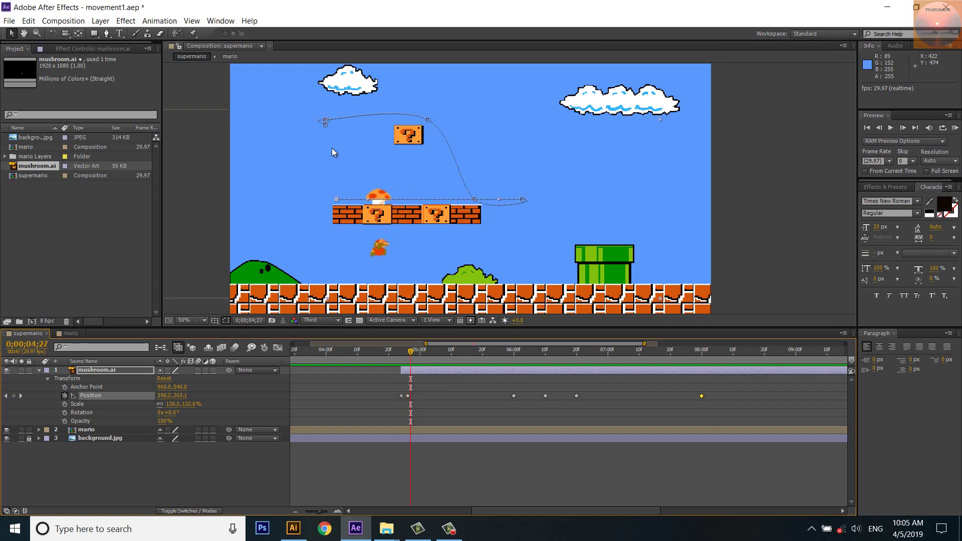
scroll(330, 115, "up", 4)
scroll(312, 129, "up", 1)
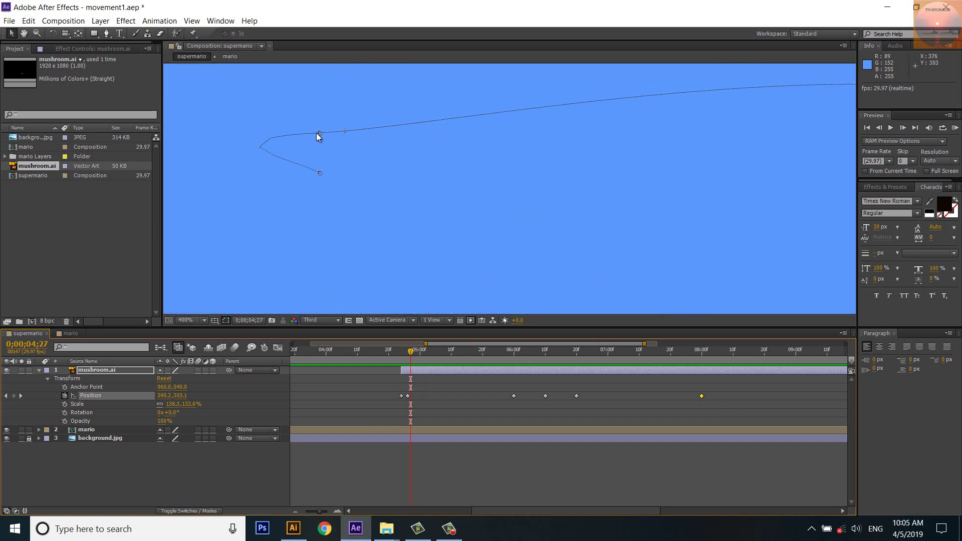
left_click(320, 172)
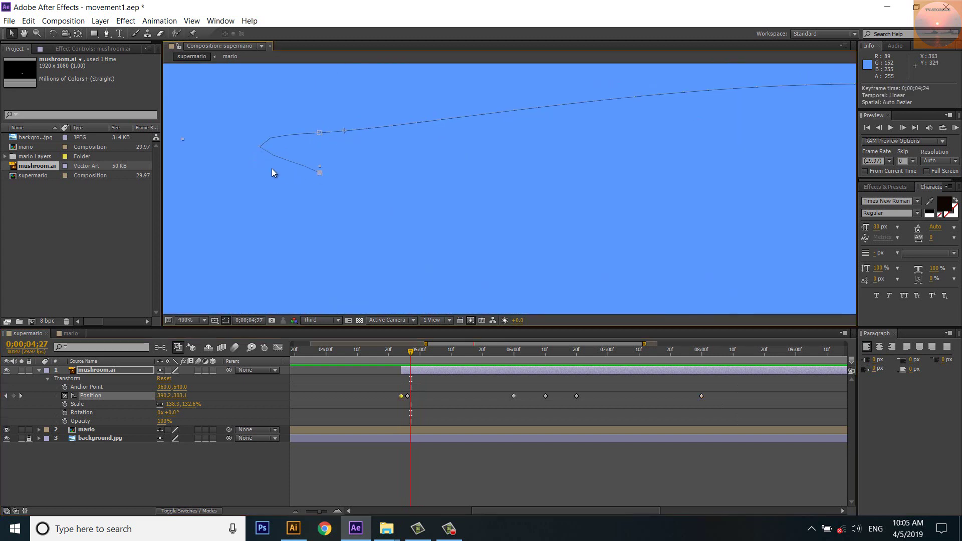
left_click_drag(184, 140, 320, 134)
scroll(372, 241, "down", 3)
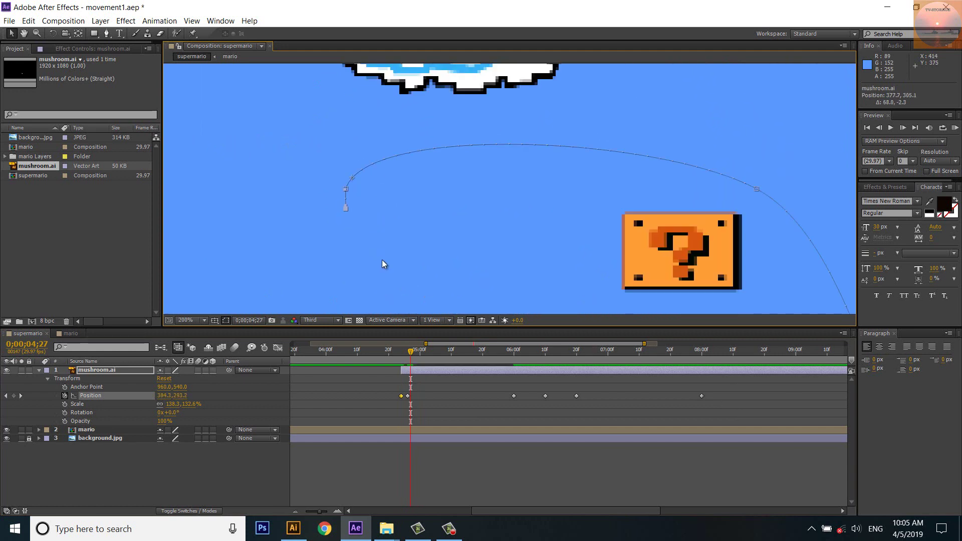
scroll(389, 249, "up", 2)
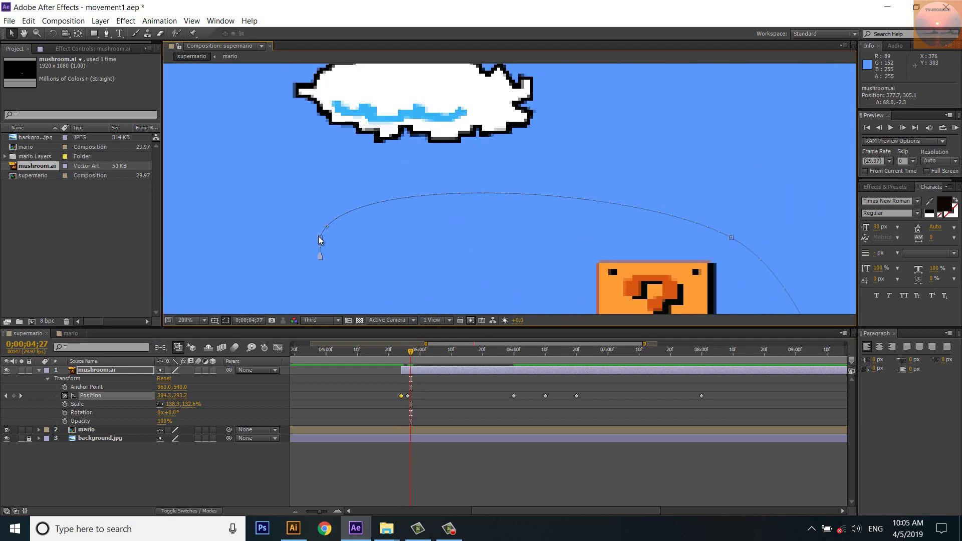
mouse_move(321, 239)
left_mouse_down()
mouse_move(343, 170)
mouse_move(320, 238)
left_mouse_up()
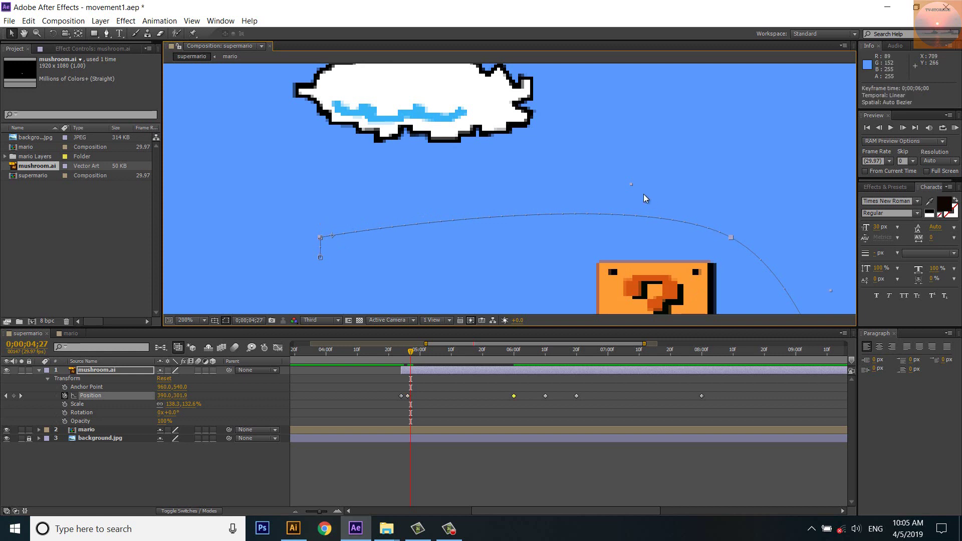
left_click_drag(630, 184, 733, 239)
scroll(597, 186, "down", 4)
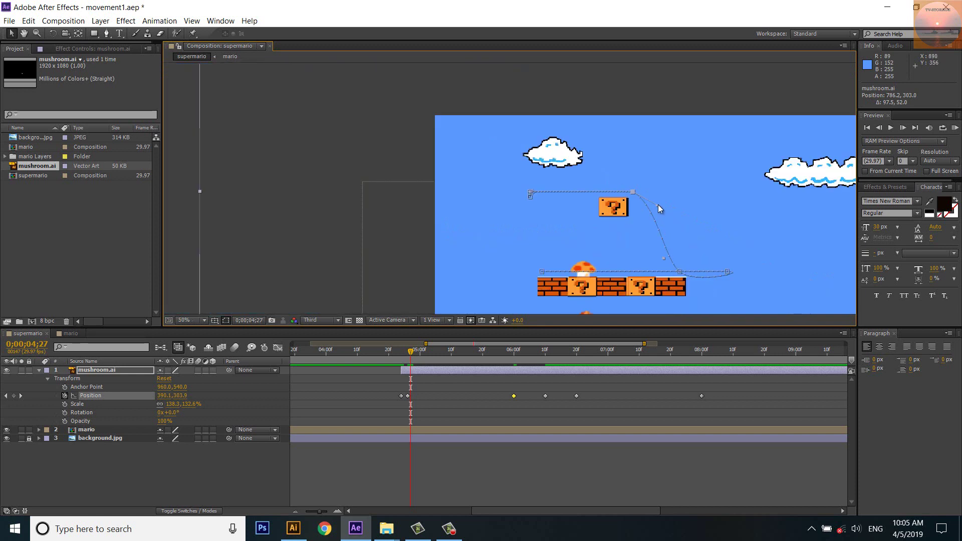
Reshape the curve handles between the 0;00;06;00 and 0;00;06;10 keyframes so the mushroom falls off the bricks in a smooth arc.
left_click_drag(662, 207, 683, 231)
scroll(689, 278, "up", 2)
left_click(766, 266)
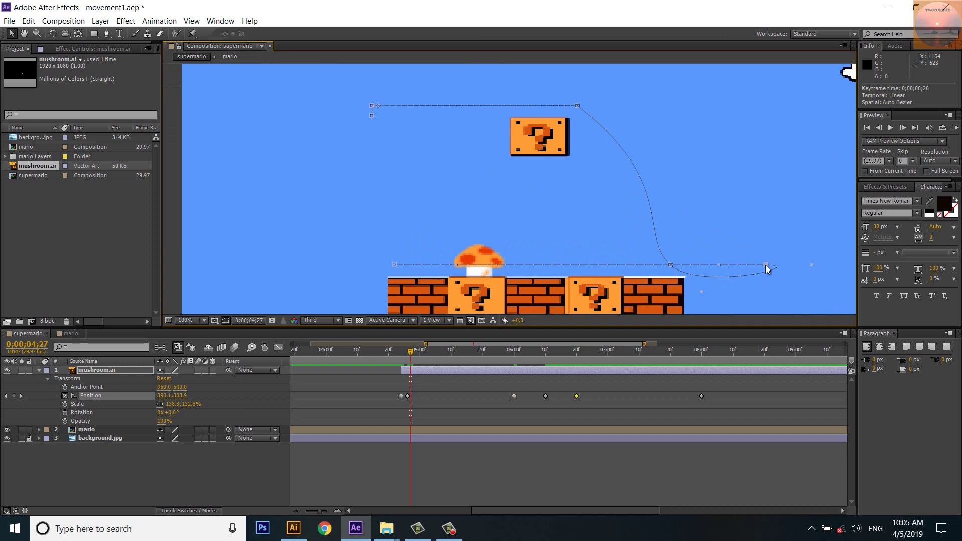
left_click_drag(702, 290, 681, 279)
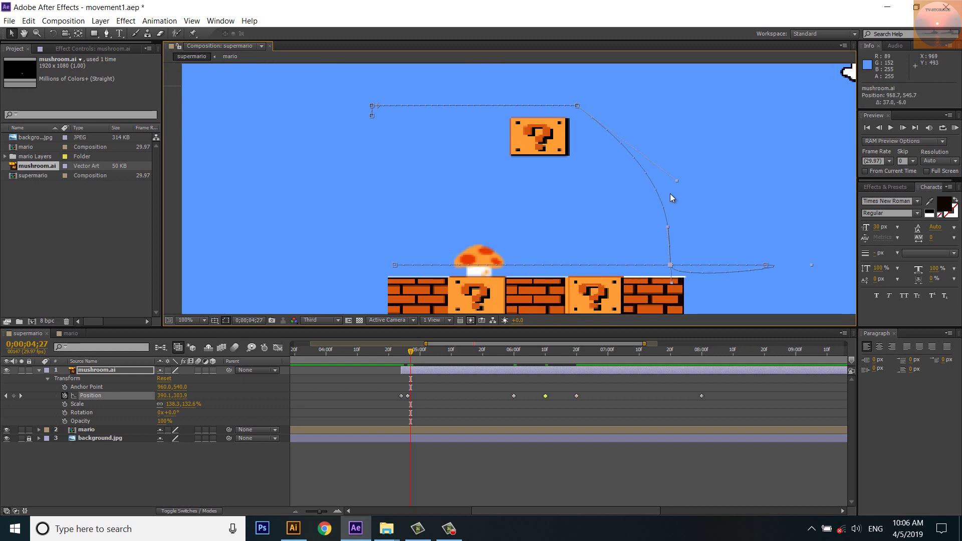
left_click_drag(678, 180, 625, 111)
Flatten the mushroom's path between the 0;00;06;10 and 0;00;06;20 keyframes by shortening its curve handles, and round out the falling arc before it.
left_click(766, 266)
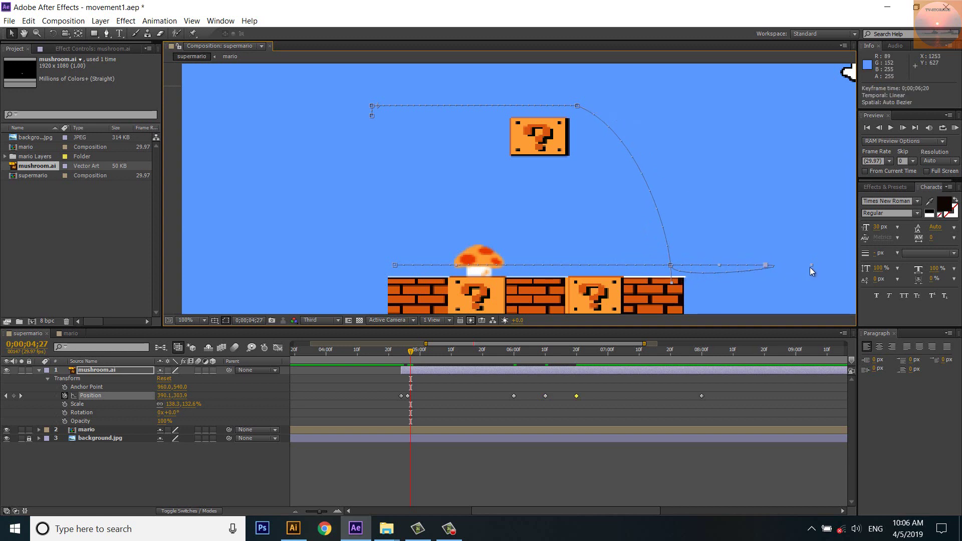
left_click_drag(812, 265, 768, 267)
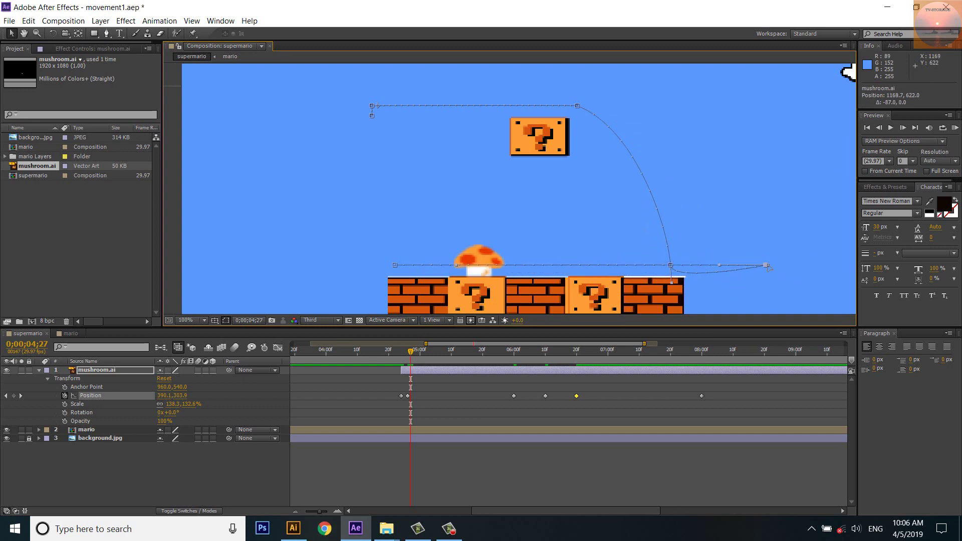
left_click(671, 265)
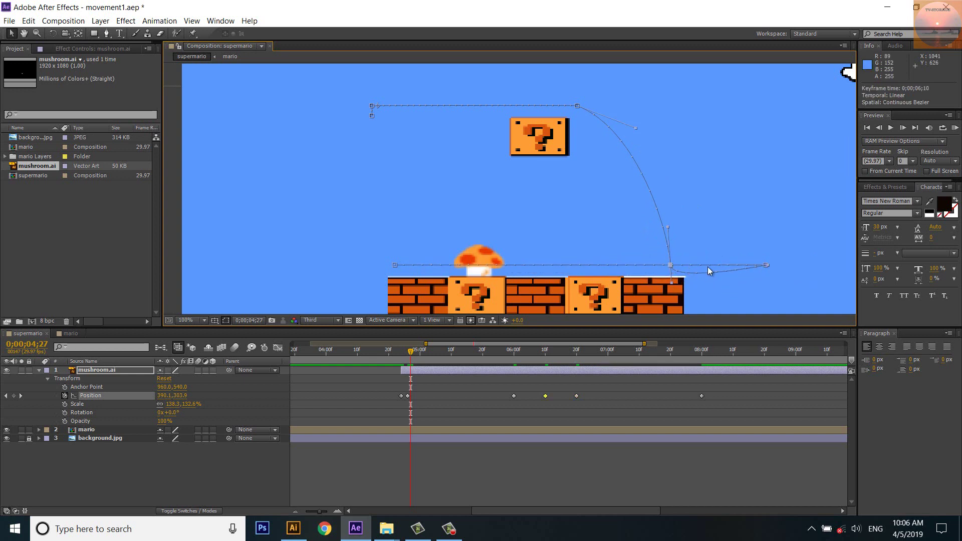
left_click(766, 265)
left_click_drag(721, 266, 724, 266)
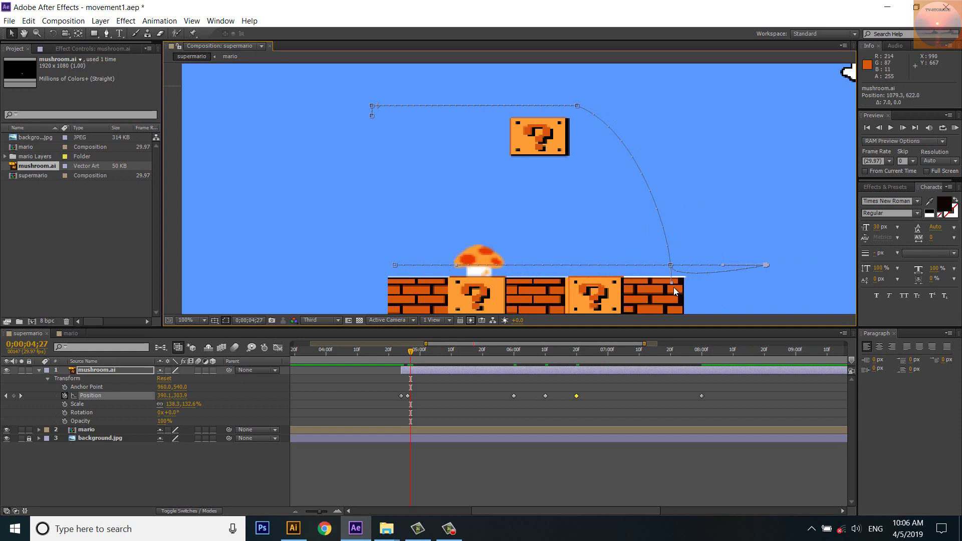
left_click_drag(672, 282, 671, 267)
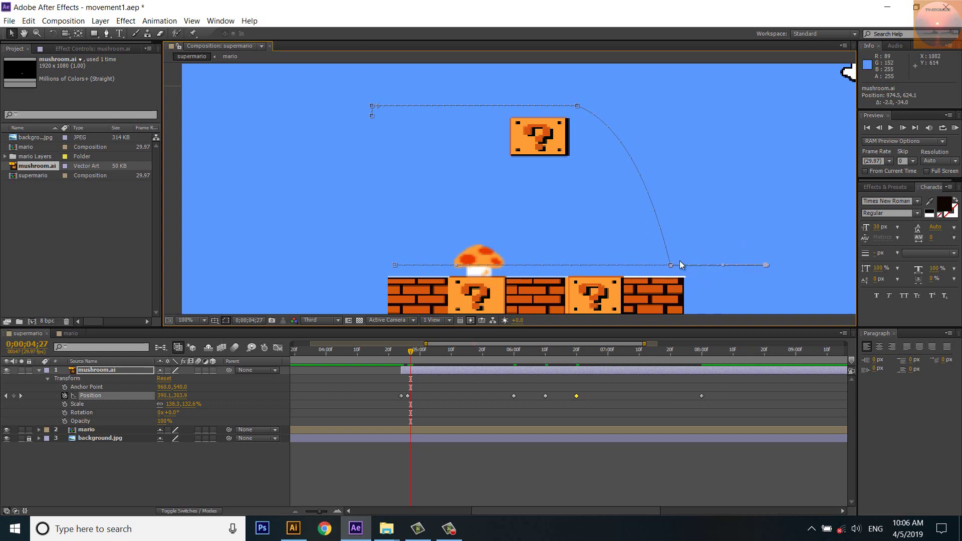
left_click_drag(672, 264, 670, 229)
left_click_drag(635, 130, 663, 136)
Preview the mushroom's movement from 0;00;04;21 until it reaches Mario.
scroll(539, 224, "down", 6)
scroll(557, 232, "up", 4)
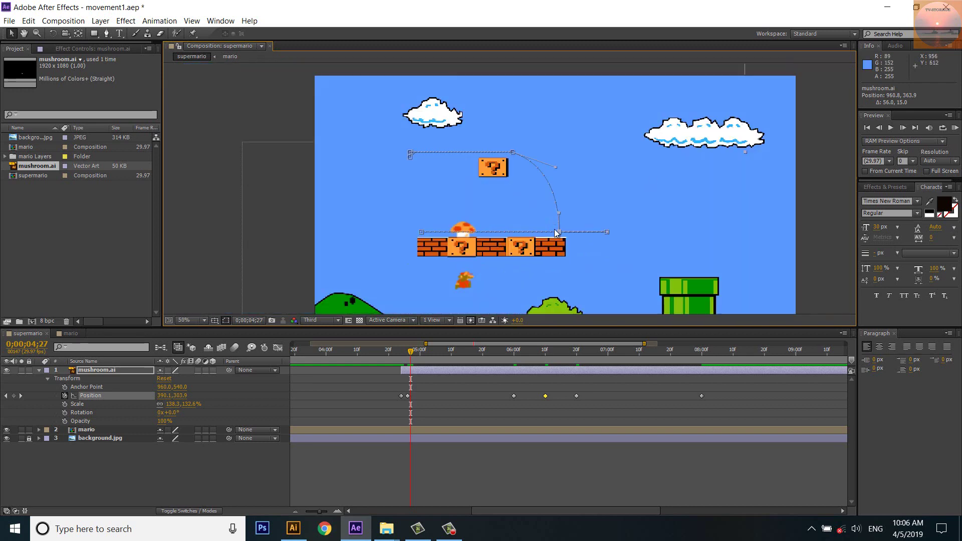
scroll(462, 205, "down", 2)
scroll(513, 223, "up", 2)
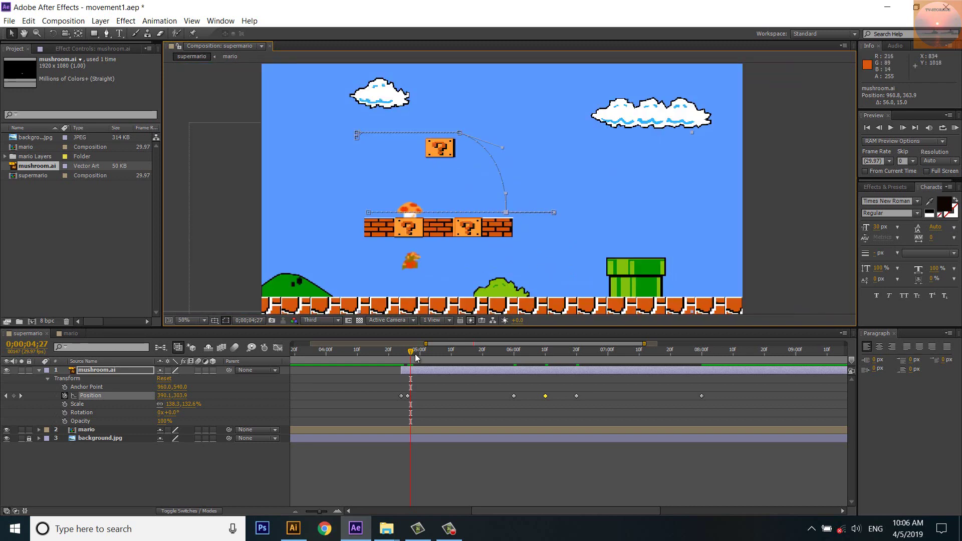
left_click_drag(413, 354, 392, 353)
key("space")
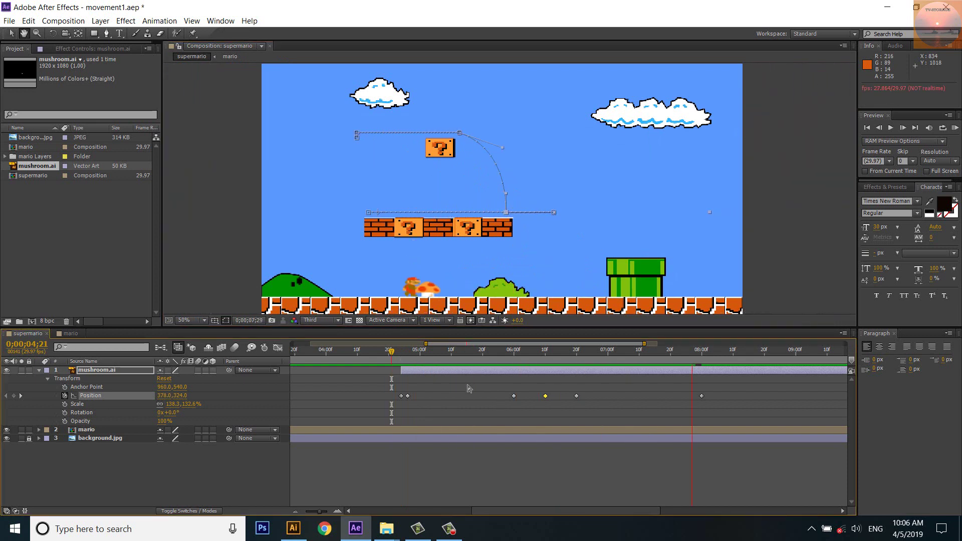
key("space")
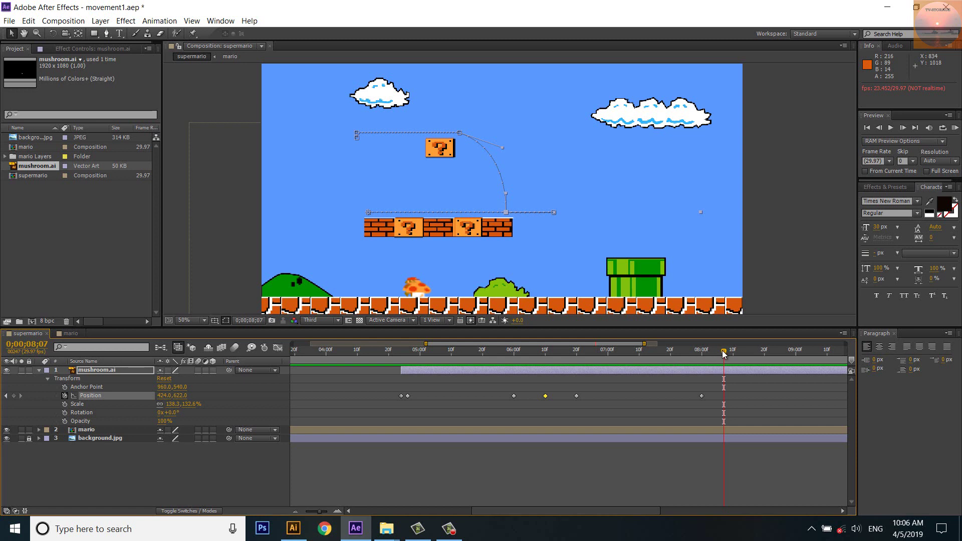
Add a Position keyframe at 0;00;08;07 that moves the mushroom slightly further left over Mario.
left_click(702, 396)
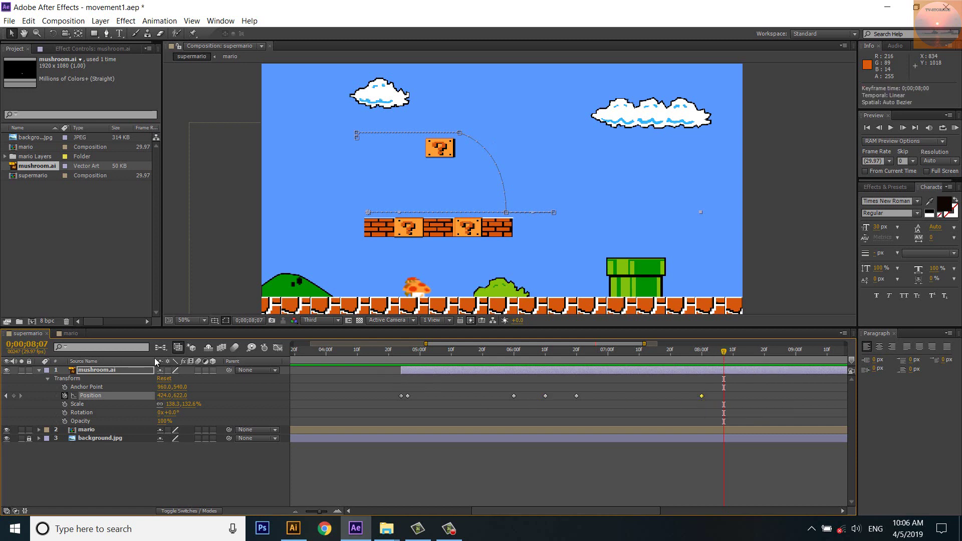
left_click_drag(160, 395, 148, 397)
left_click_drag(724, 356, 405, 357)
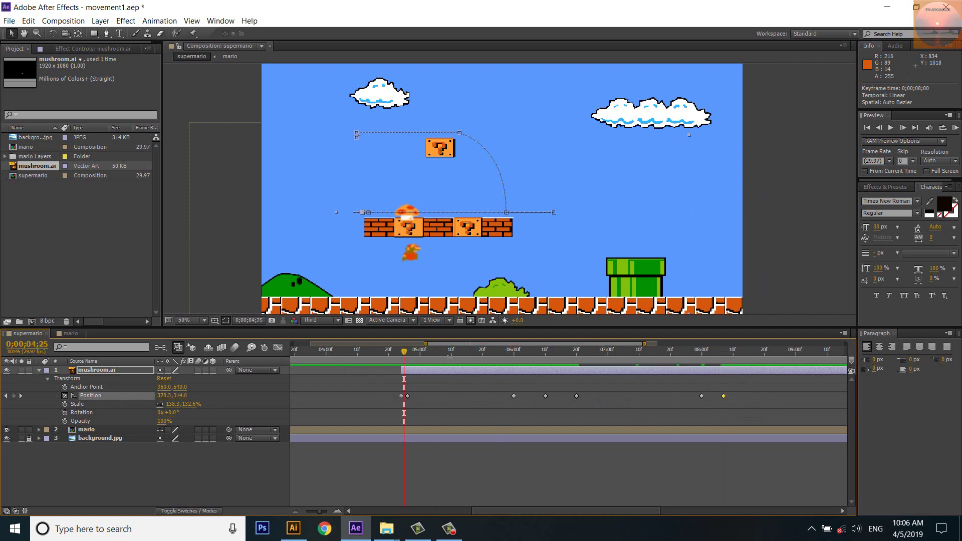
Limit the composition's work area to the mushroom sequence, from about 0;00;04;15 to 0;00;08;11.
key("semicolon")
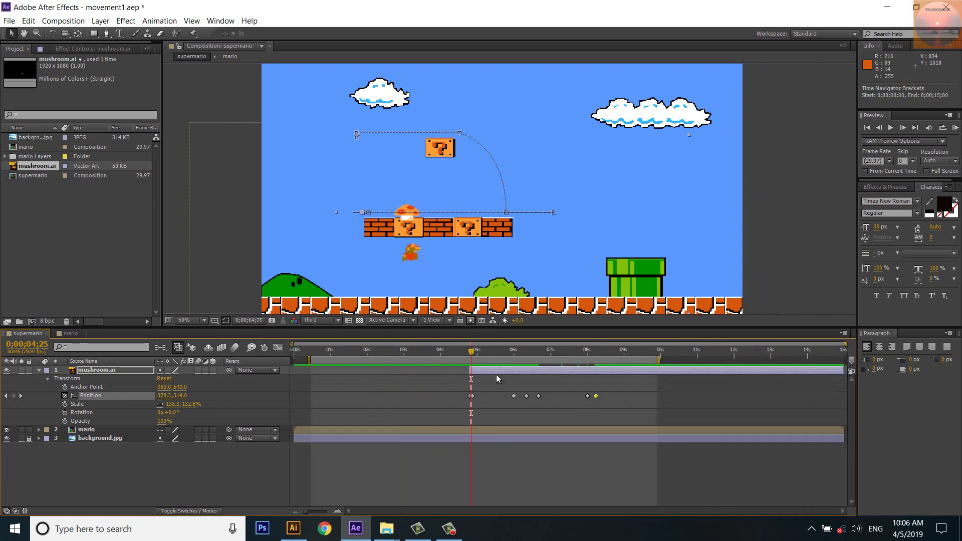
left_click_drag(658, 360, 604, 366)
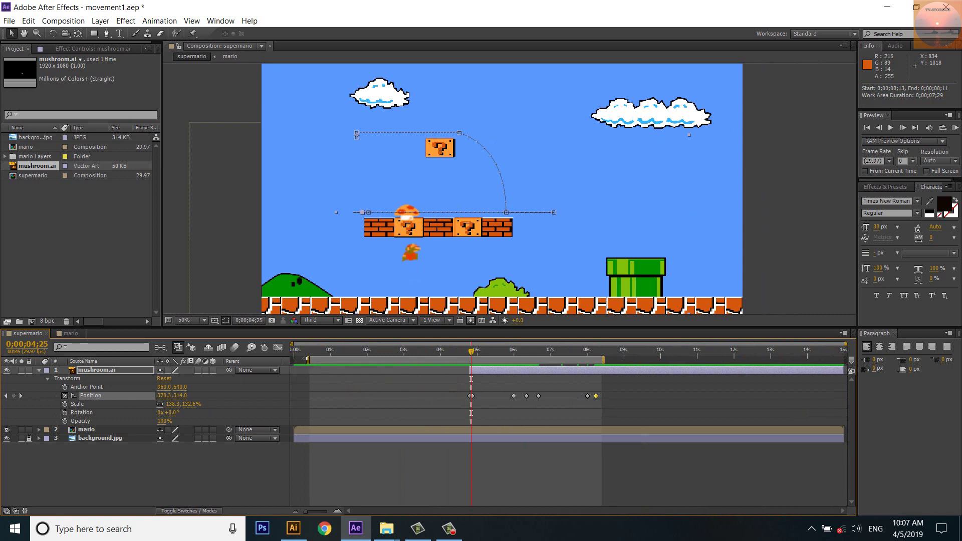
left_click_drag(308, 360, 468, 350)
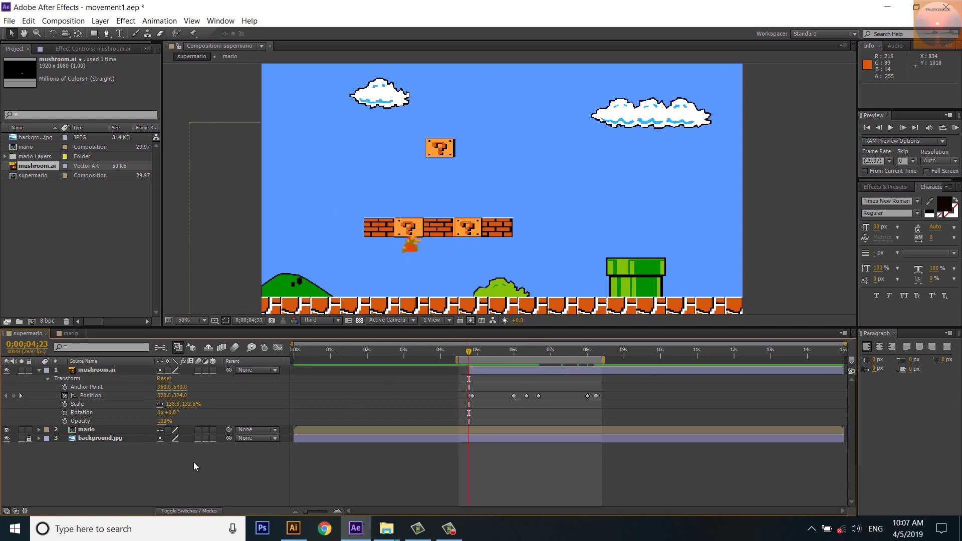
Deselect the mushroom layer and preview its animation from 0;00;04;23.
left_click(341, 300)
left_click(167, 473)
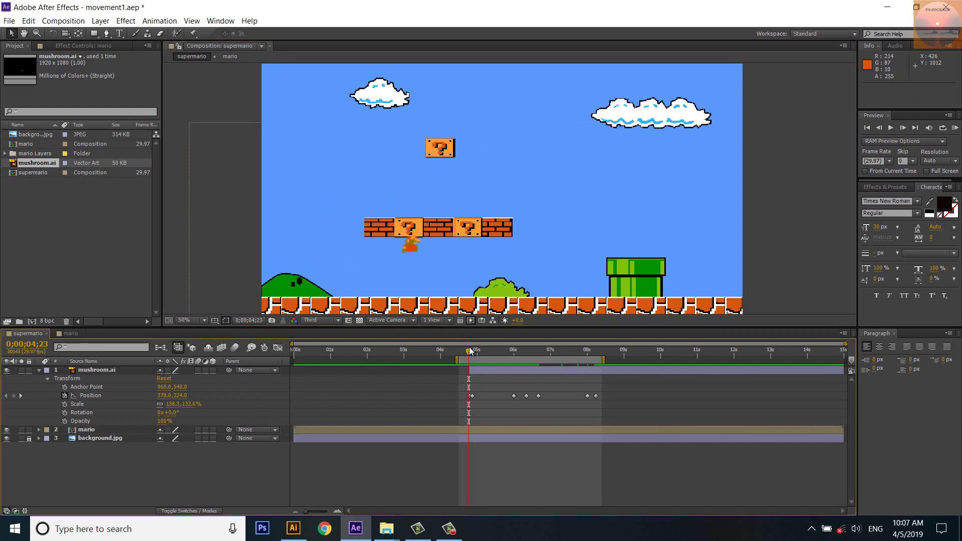
key("space")
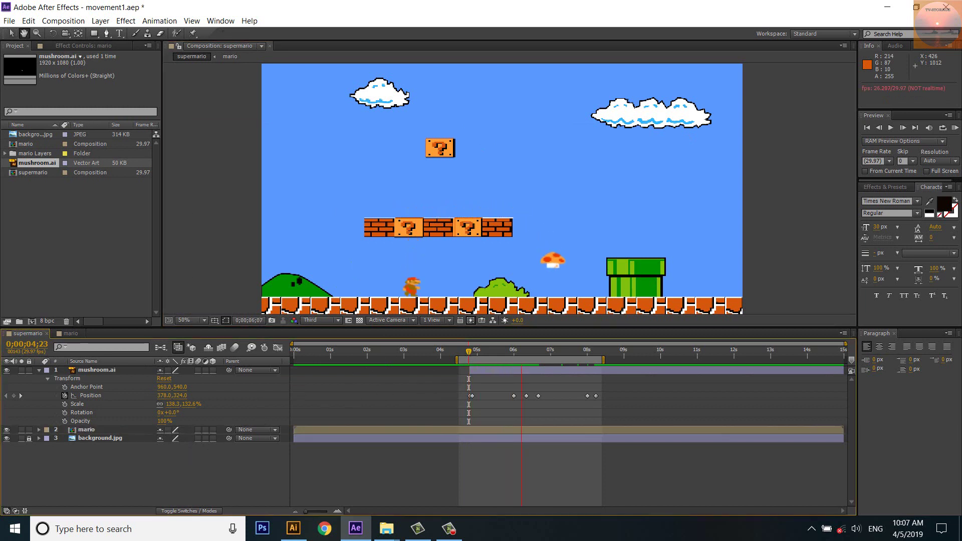
left_click(491, 376)
Shorten the curve handles of the mushroom's 0;00;08;00 Position keyframe so the path stays horizontal without overshooting Mario.
scroll(583, 410, "up", 3)
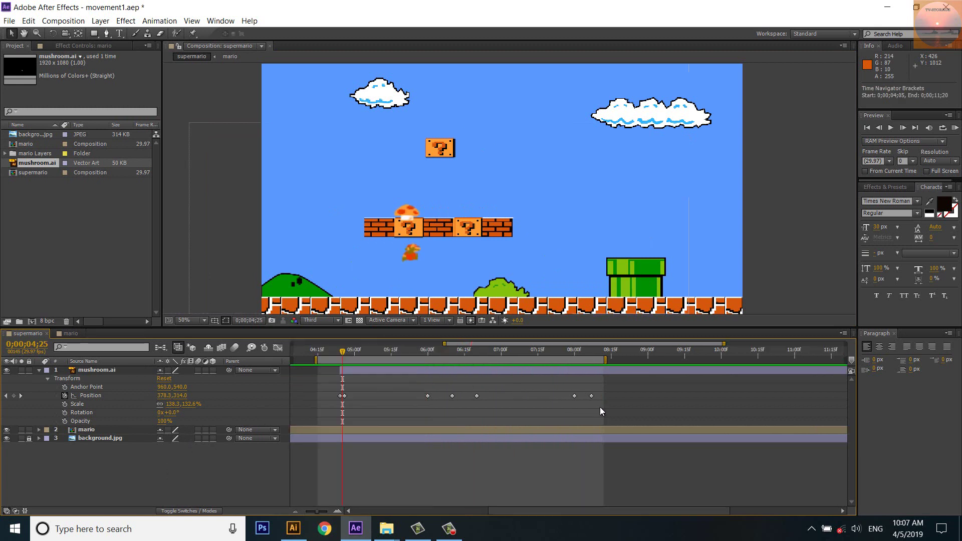
left_click(574, 396)
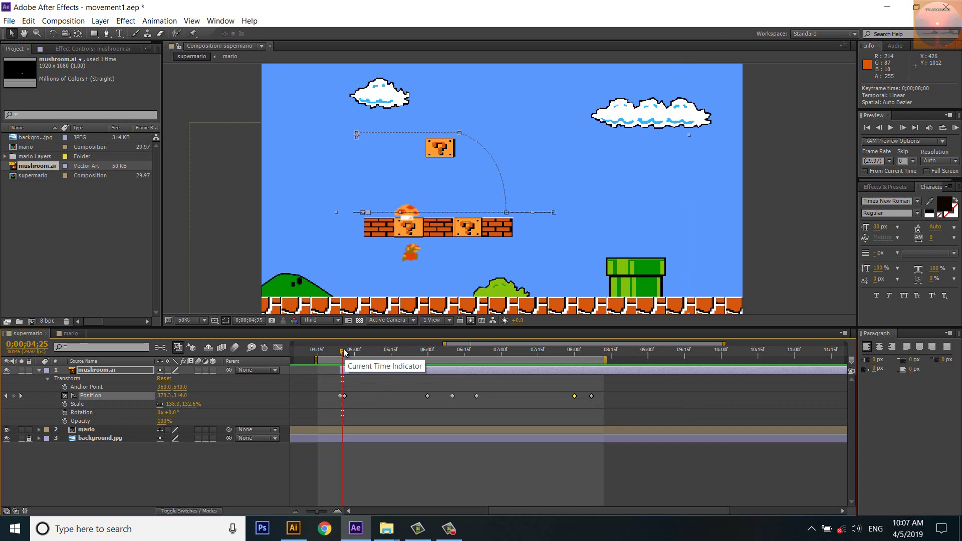
left_click_drag(343, 351, 575, 392)
left_click_drag(574, 392, 575, 392)
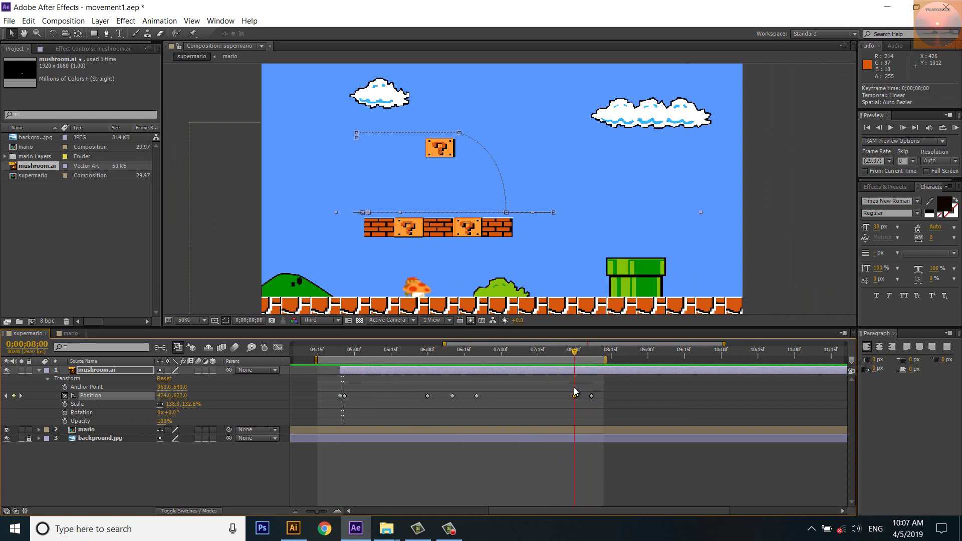
left_click(575, 395)
scroll(347, 206, "up", 2)
scroll(350, 210, "up", 2)
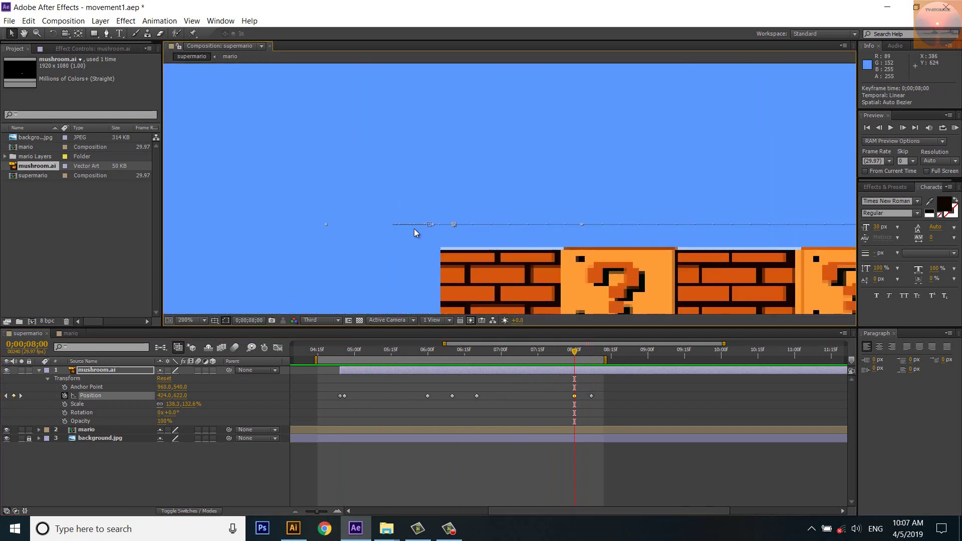
left_click_drag(326, 223, 455, 227)
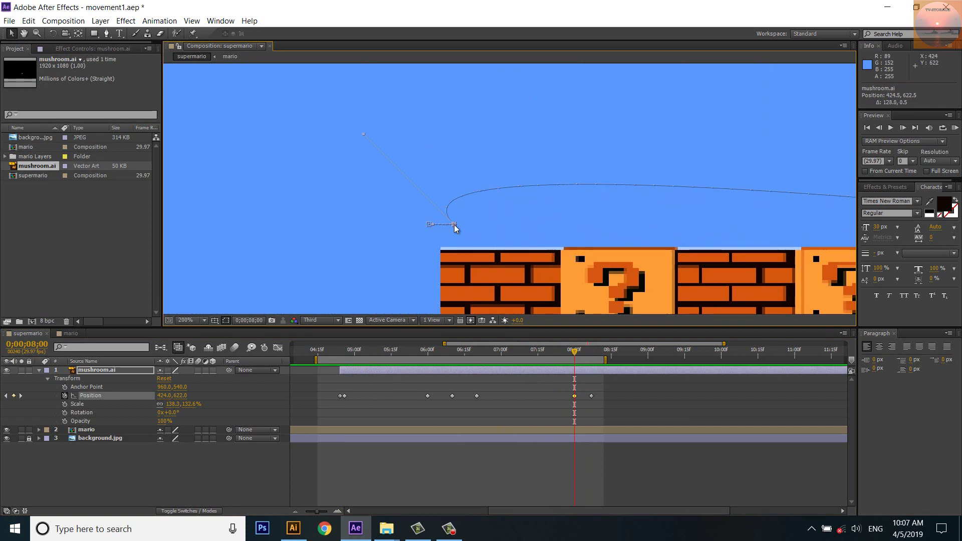
left_click_drag(364, 134, 496, 228)
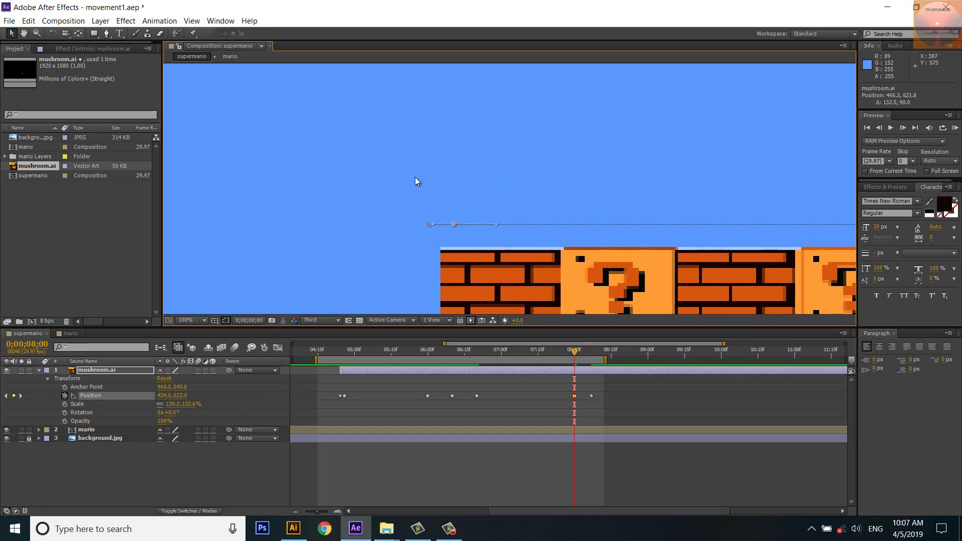
Preview the mushroom's corrected path from 0;00;04;21 through its last keyframe.
scroll(416, 182, "down", 2)
left_click_drag(575, 354, 329, 384)
key("space")
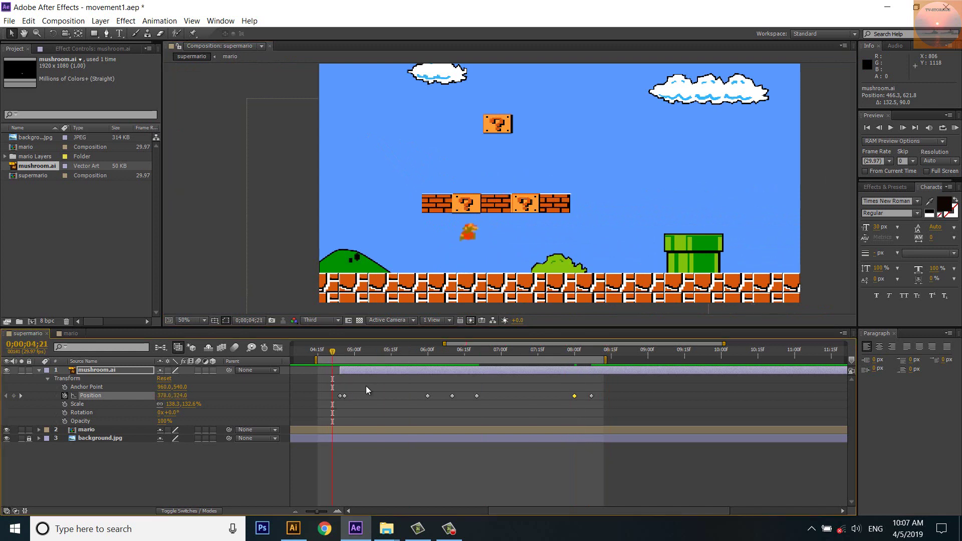
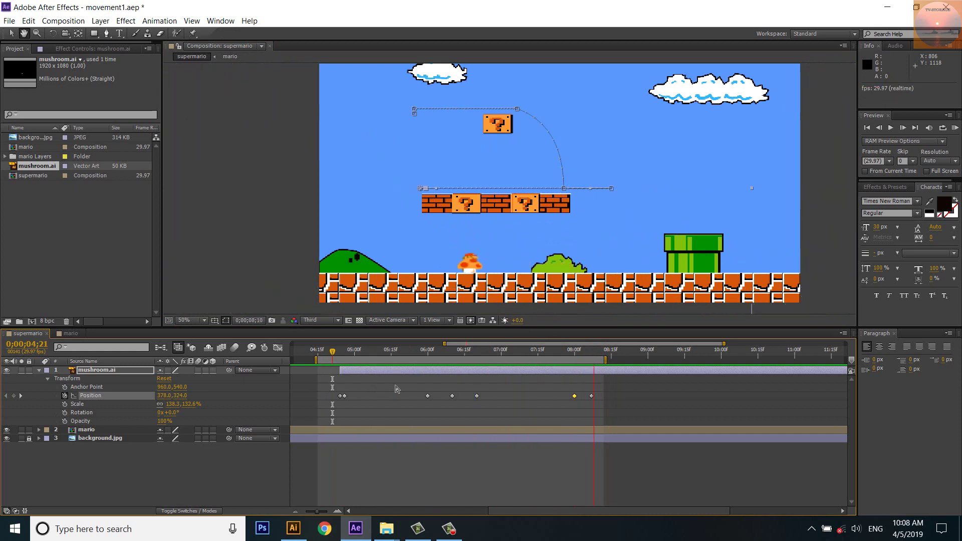
key("space")
Delete the mushroom's 0;00;08;07 Position keyframe and set its Position at 0;00;08;00 to 398, 622.
left_click(592, 396)
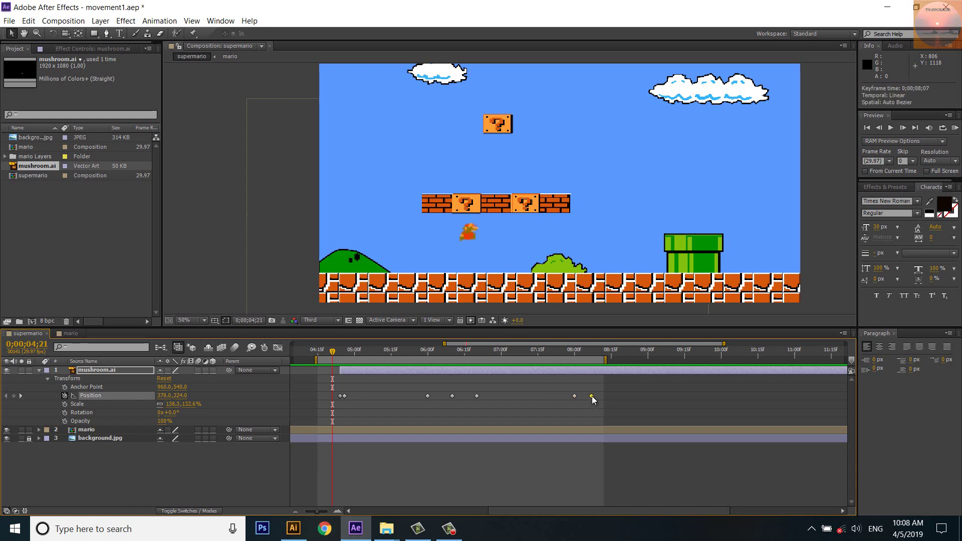
key("Delete")
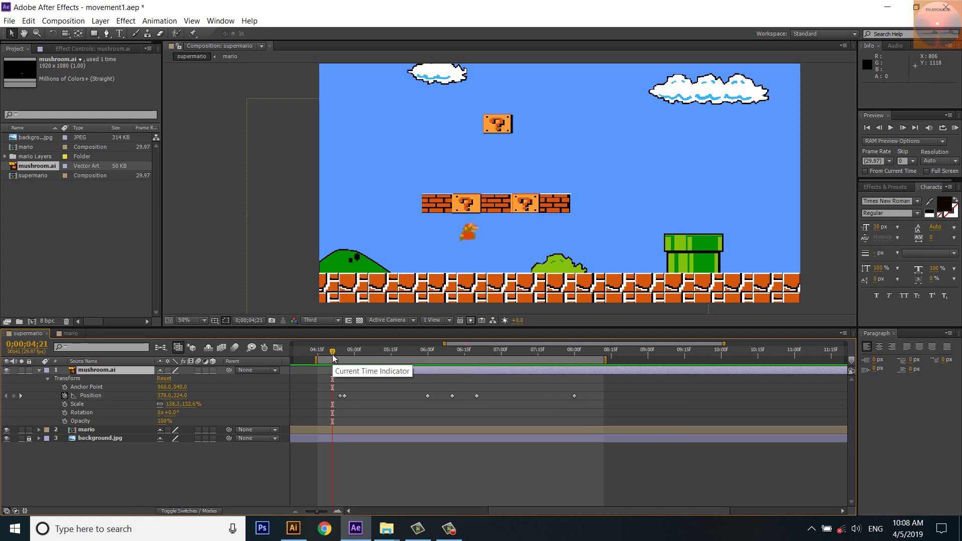
left_click_drag(332, 352, 573, 387)
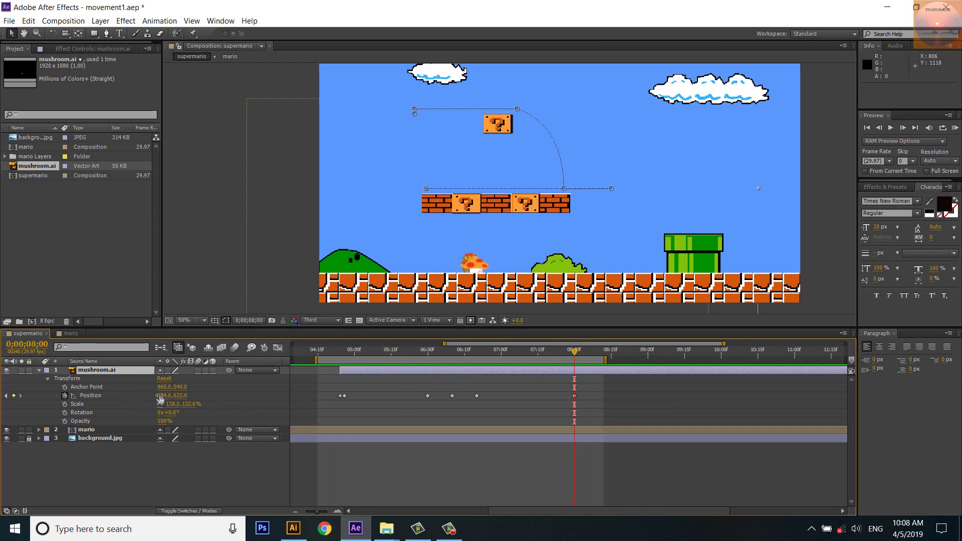
left_click_drag(160, 396, 156, 397)
Preview the mushroom's run back to Mario from 0;00;05;09.
left_click_drag(576, 352, 376, 372)
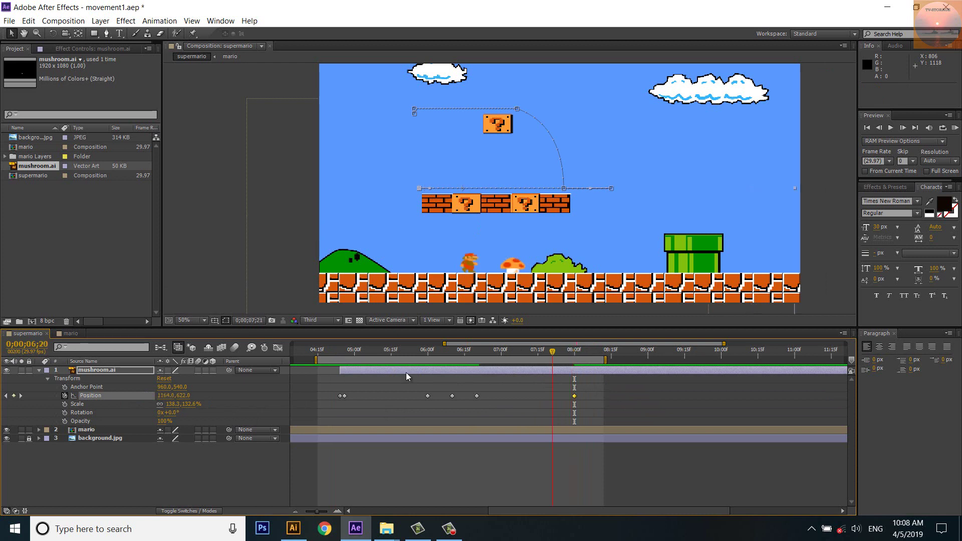
key("space")
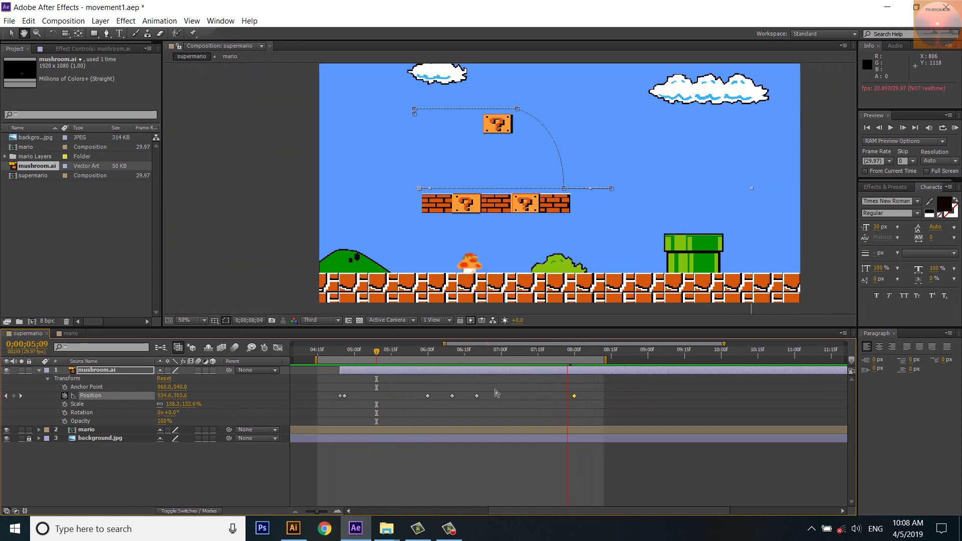
key("space")
Shift the mushroom's last four Position keyframes earlier together so the first of them falls at 0;00;05;16.
left_click(462, 413)
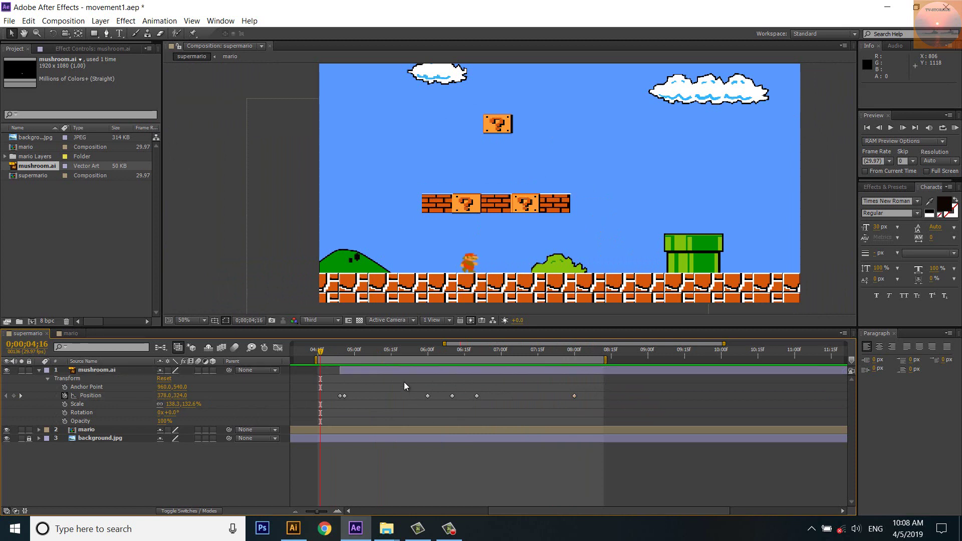
left_click_drag(404, 382, 594, 410)
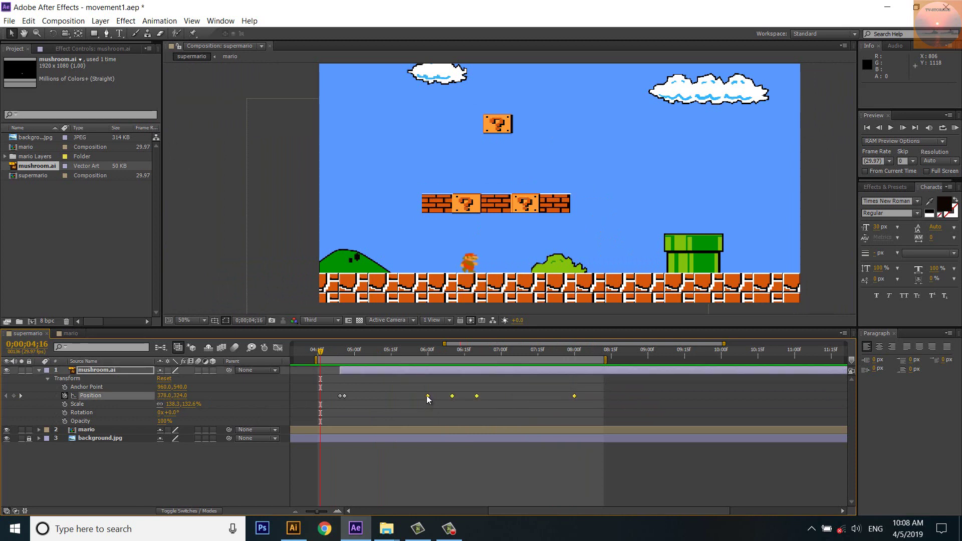
left_click_drag(427, 397, 394, 399)
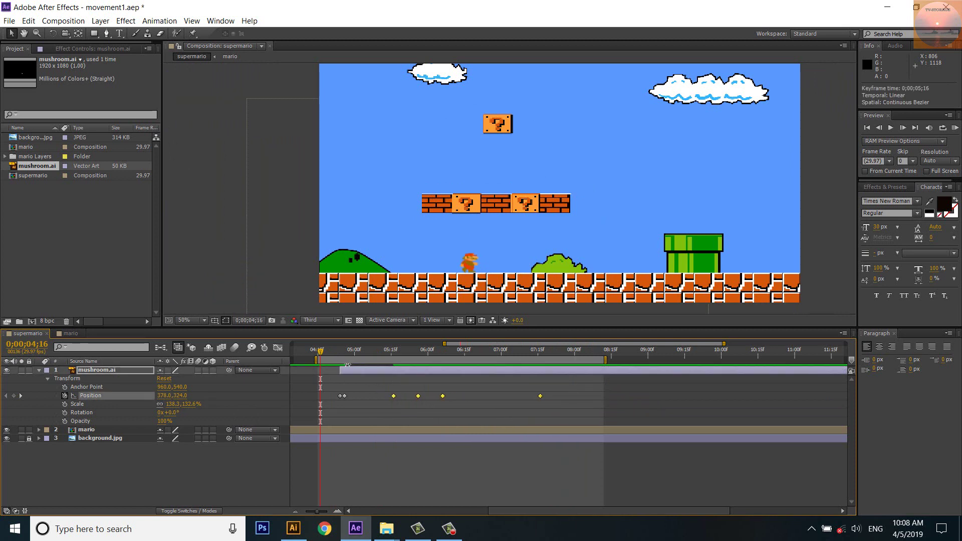
Preview the retimed mushroom animation from 0;00;04;16 and select its last Position keyframe.
key("space")
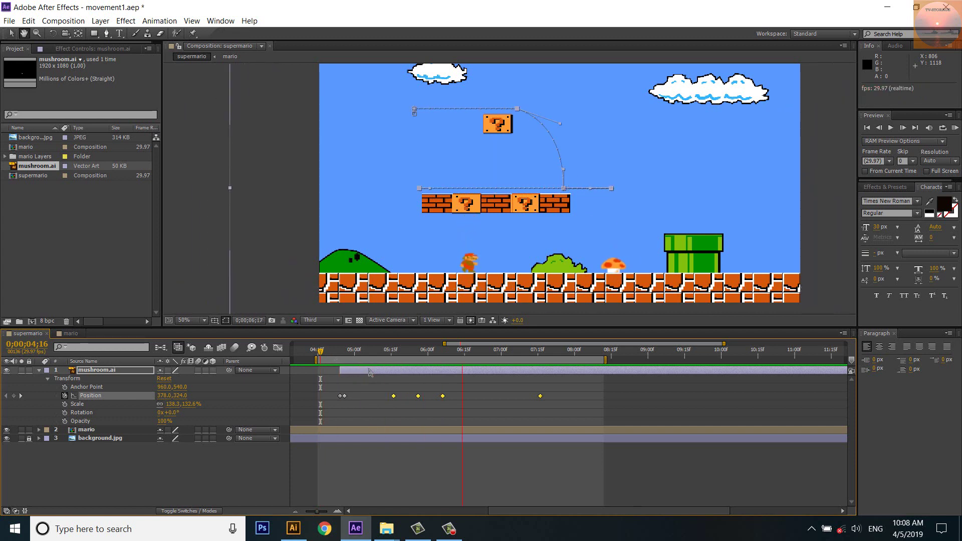
key("space")
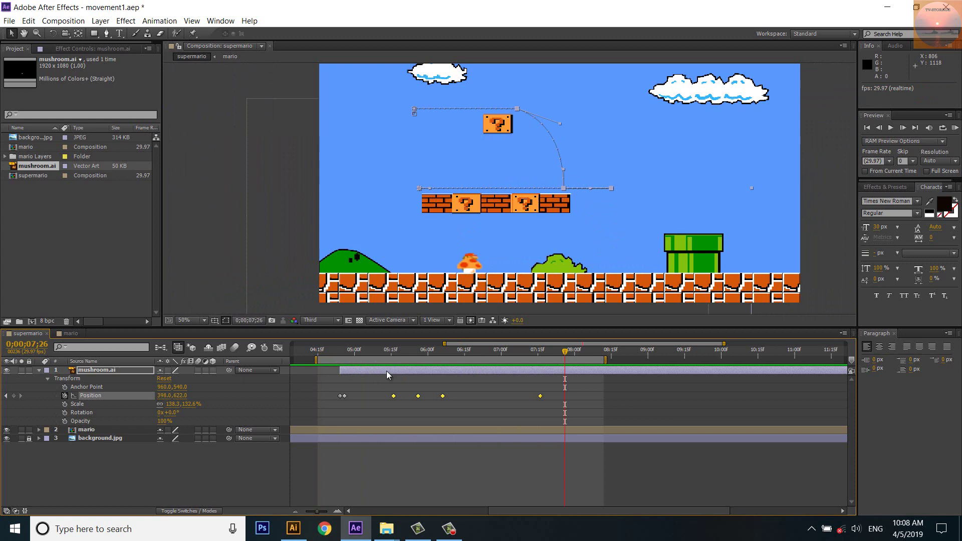
left_click(540, 396)
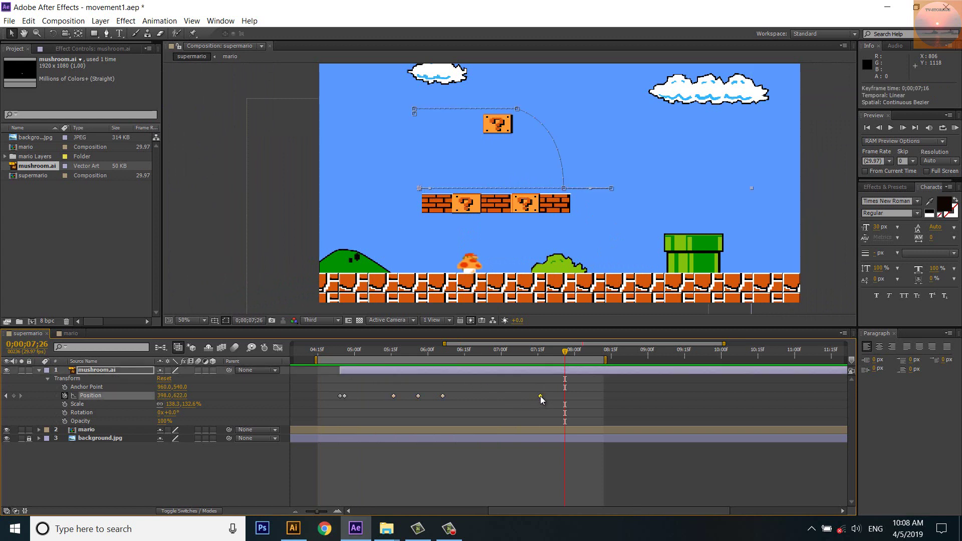
Move the mushroom's last Position keyframe to 0;00;07;08 and preview the faster run back to Mario.
left_click_drag(500, 396, 501, 396)
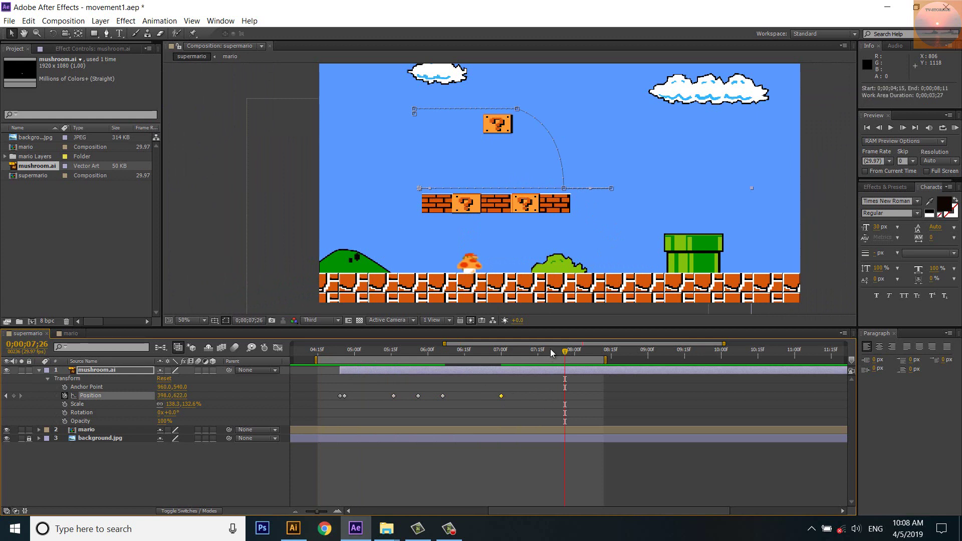
left_click(550, 351)
key("space")
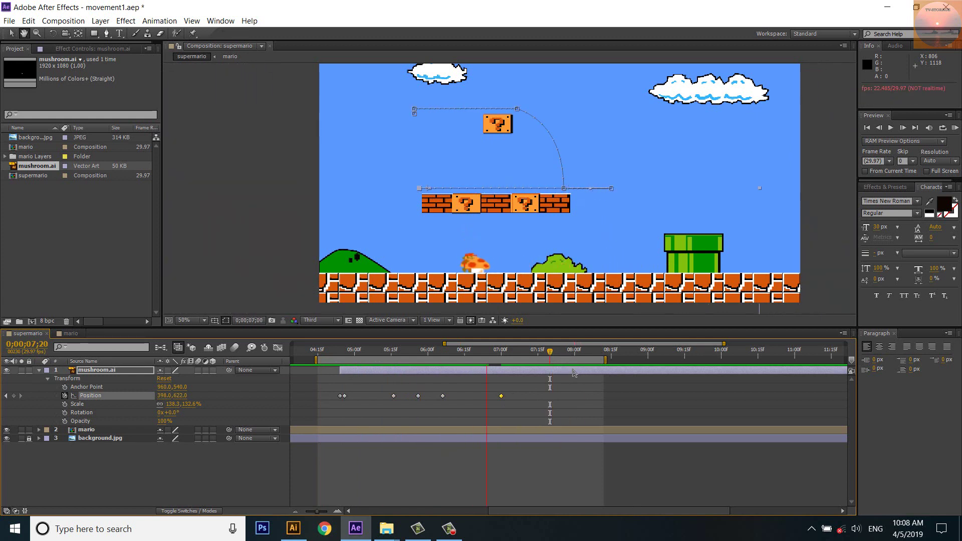
left_click_drag(502, 399, 521, 400)
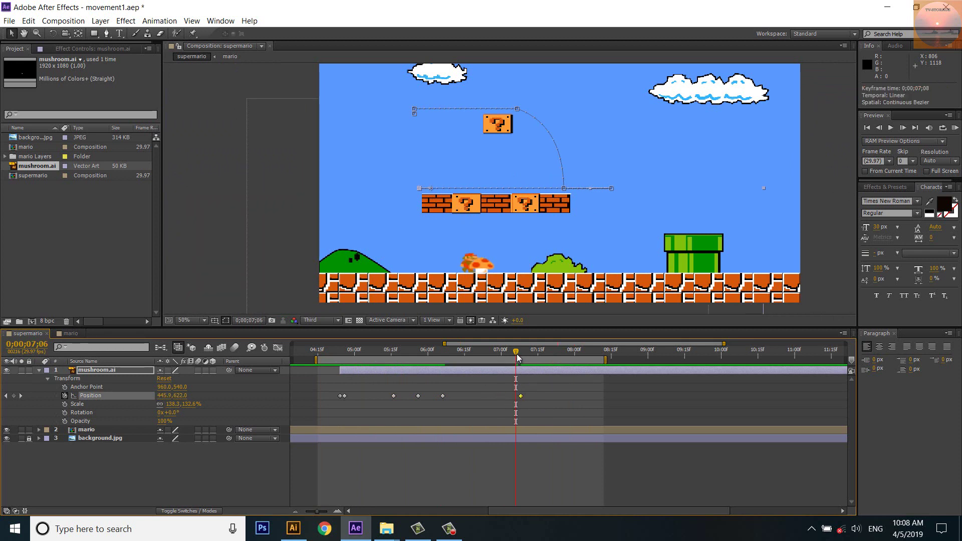
key("space")
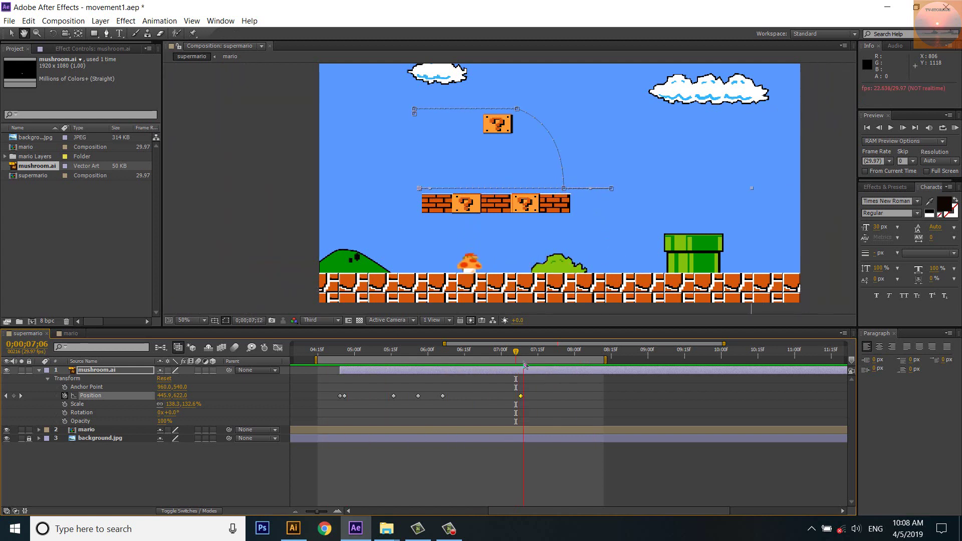
key("space")
Keyframe the mushroom's Opacity at 100% on its last Position keyframe at 0;00;07;08 and at 0% at 0;00;07;10.
key("equal")
key("j")
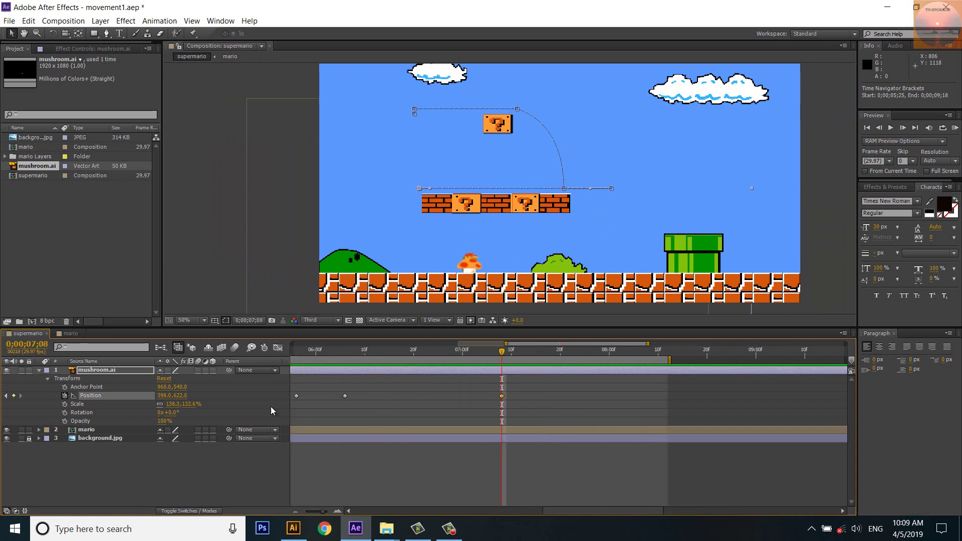
left_click(65, 421)
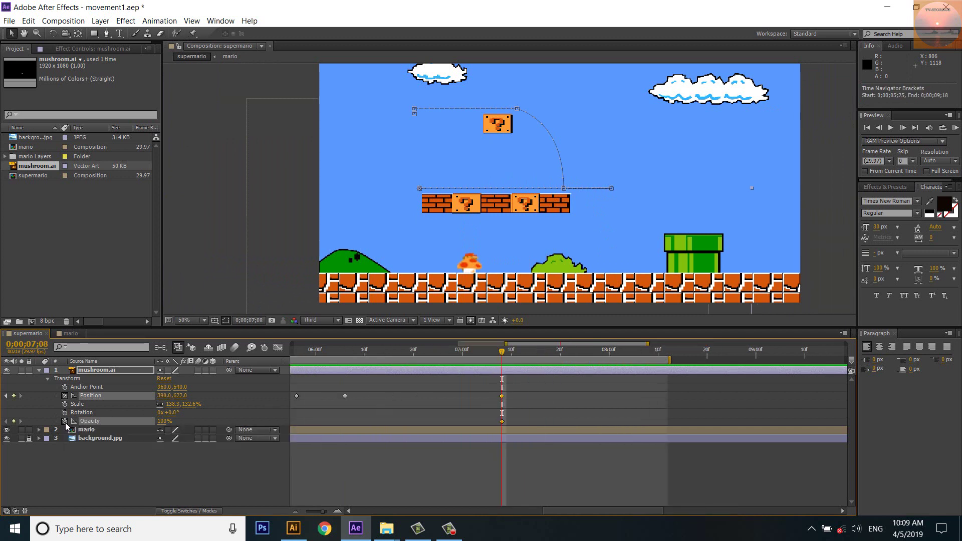
key("equal")
key("equal")
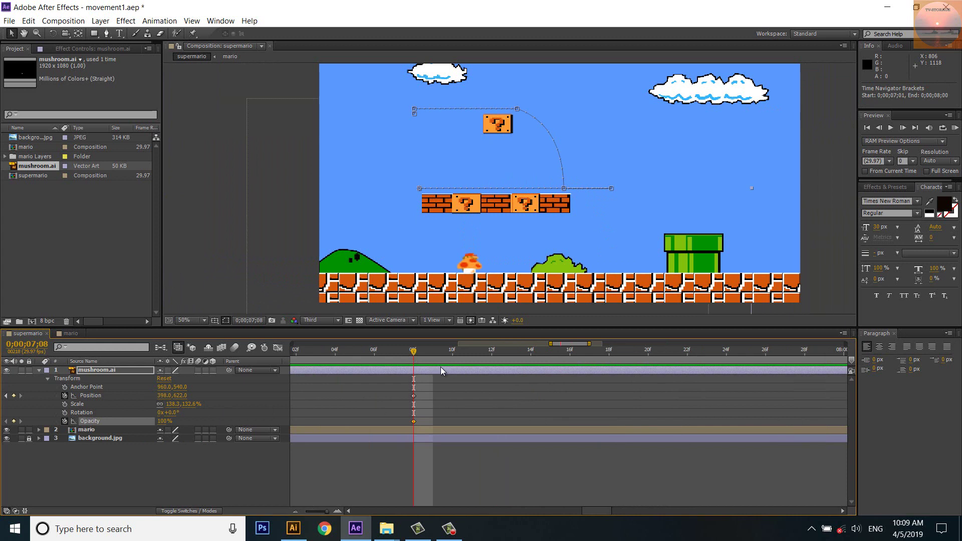
key("equal")
left_click_drag(353, 357, 400, 364)
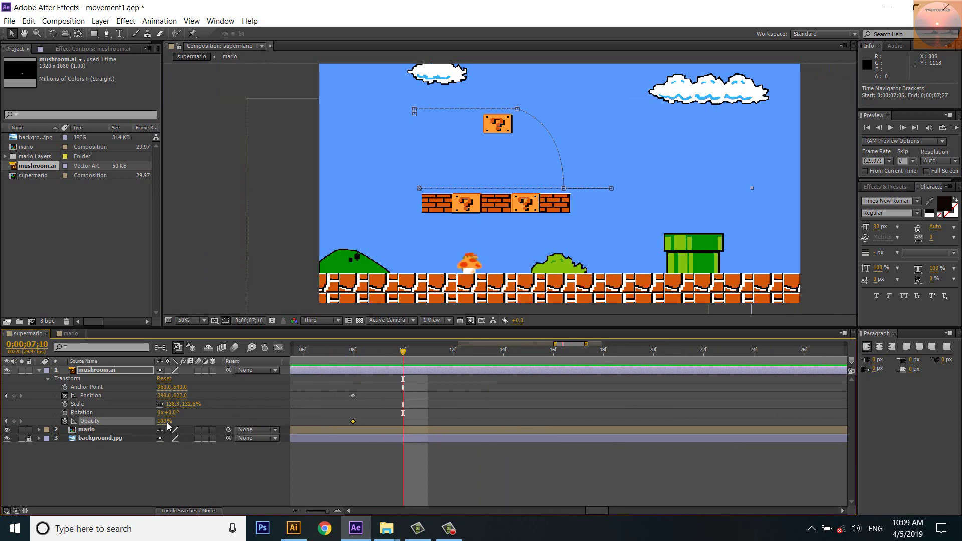
left_click_drag(129, 421, 2, 426)
Copy the mushroom's 100% Opacity keyframe to 0;00;07;12 and its 0% Opacity keyframe to 0;00;07;14.
left_click(456, 361)
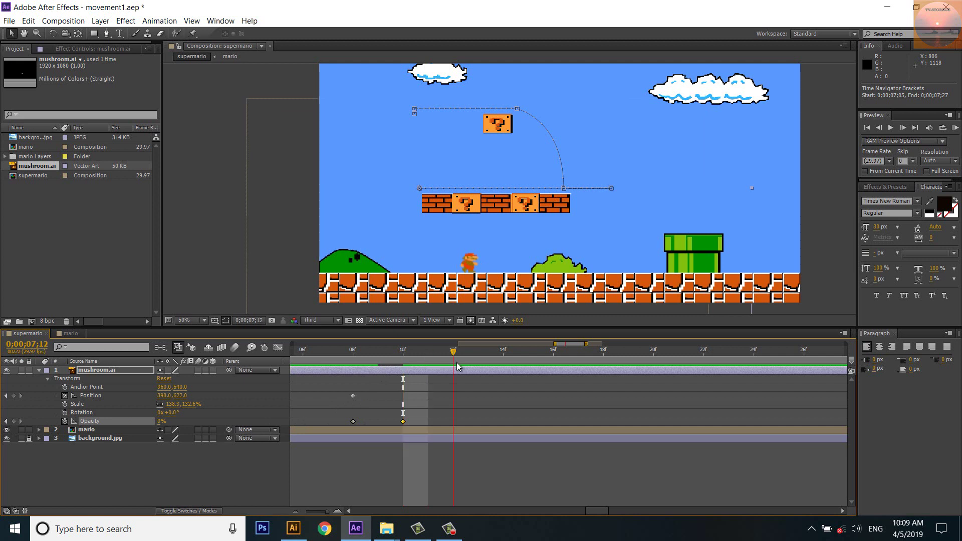
left_click(353, 421)
key("ctrl+c")
key("ctrl+v")
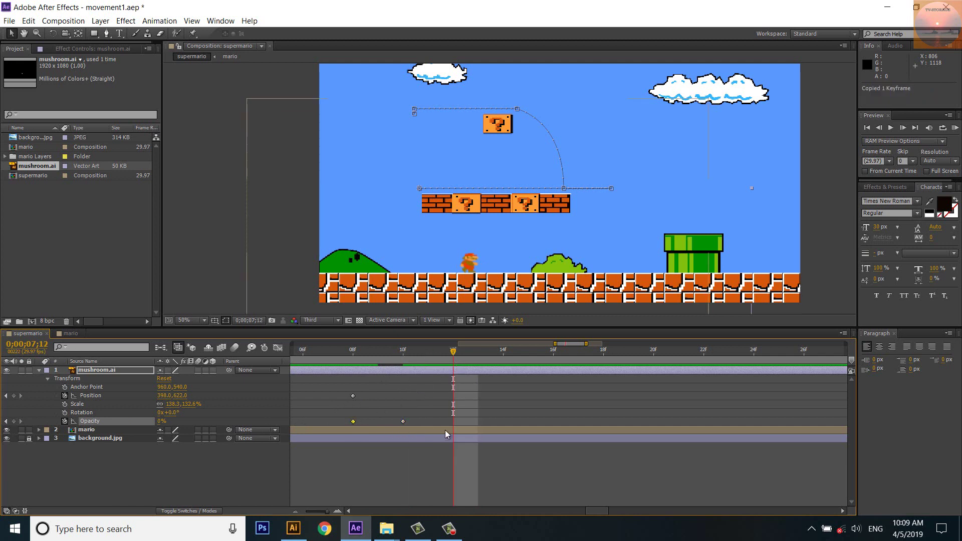
left_click_drag(453, 357, 512, 352)
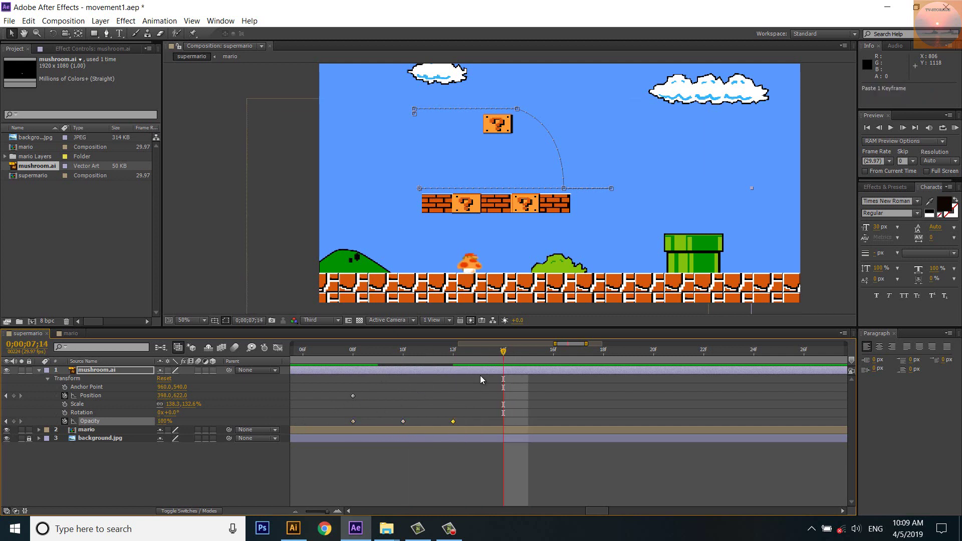
left_click(403, 421)
key("ctrl+c")
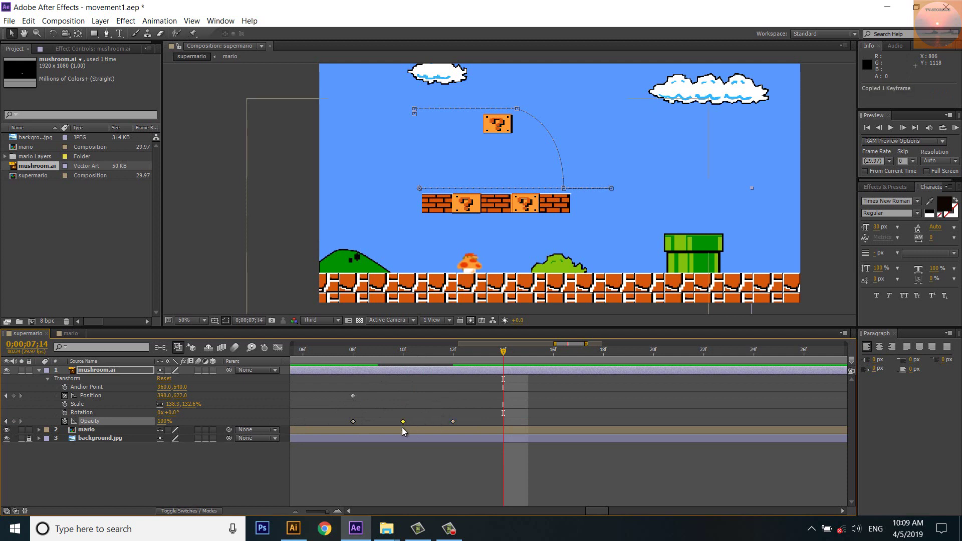
key("ctrl+v")
Duplicate all four of the mushroom's Opacity keyframes so the copies start at 0;00;07;16.
left_click_drag(506, 353, 544, 351)
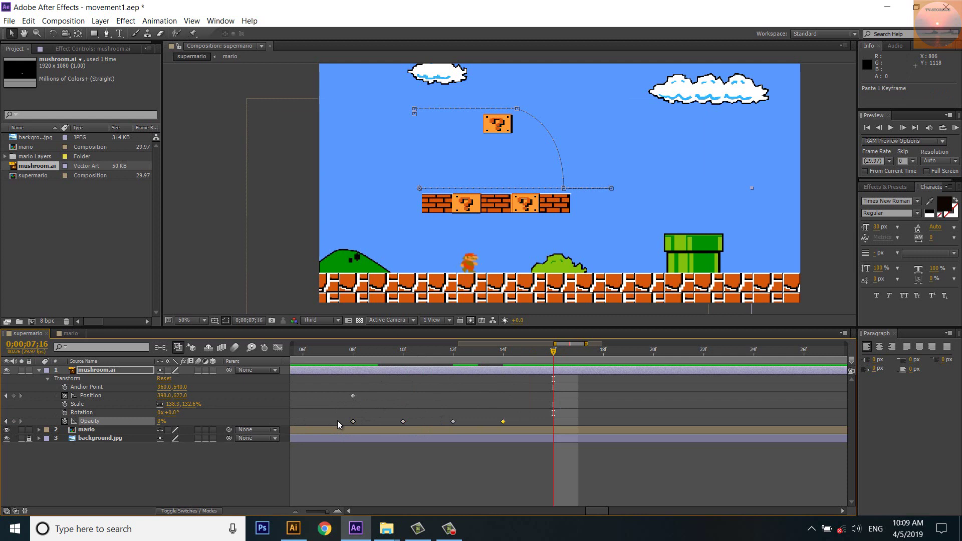
left_click_drag(338, 420, 508, 426)
key("ctrl+c")
key("ctrl+v")
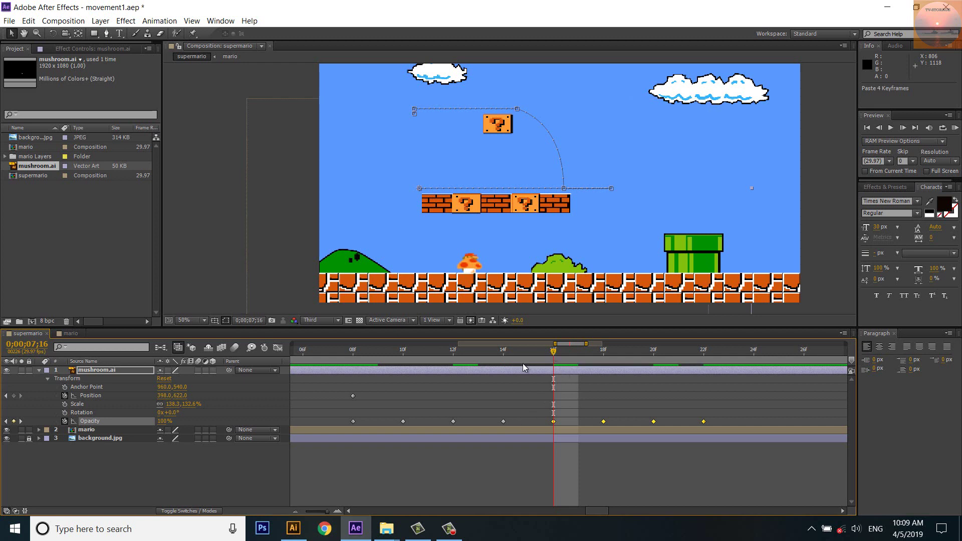
Preview the mushroom's opacity flicker from 0;00;07;08 and again with its run back to Mario.
left_click(353, 350)
key("space")
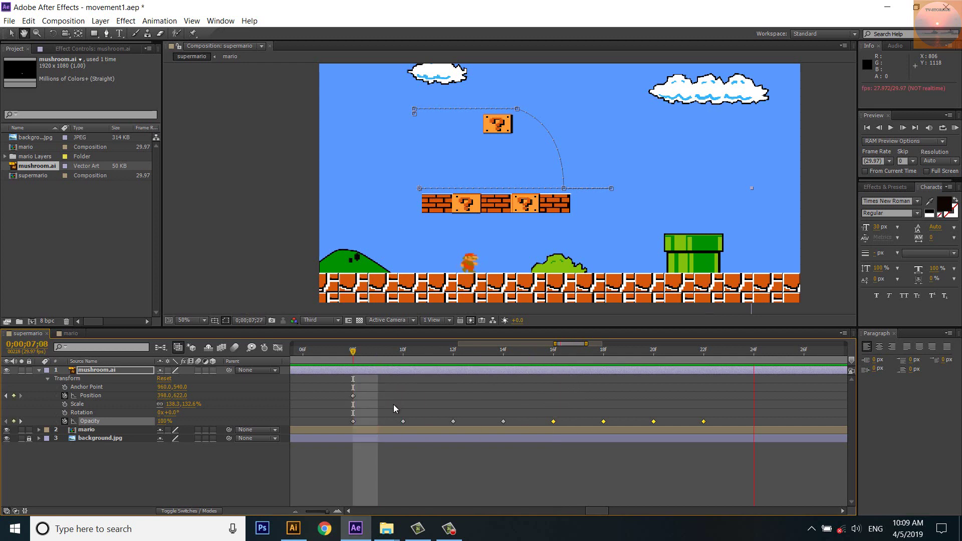
key("minus")
key("minus")
key("minus")
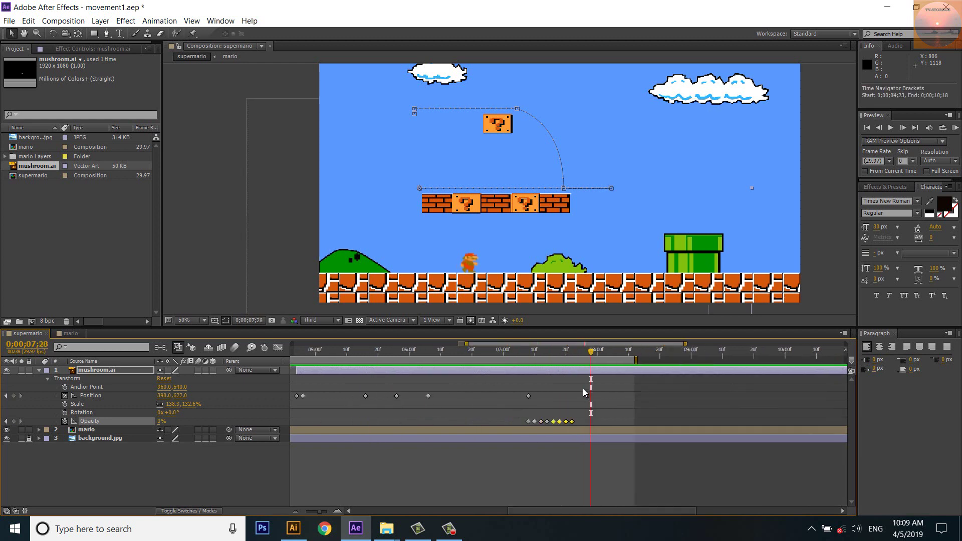
left_click_drag(591, 356, 451, 384)
key("space")
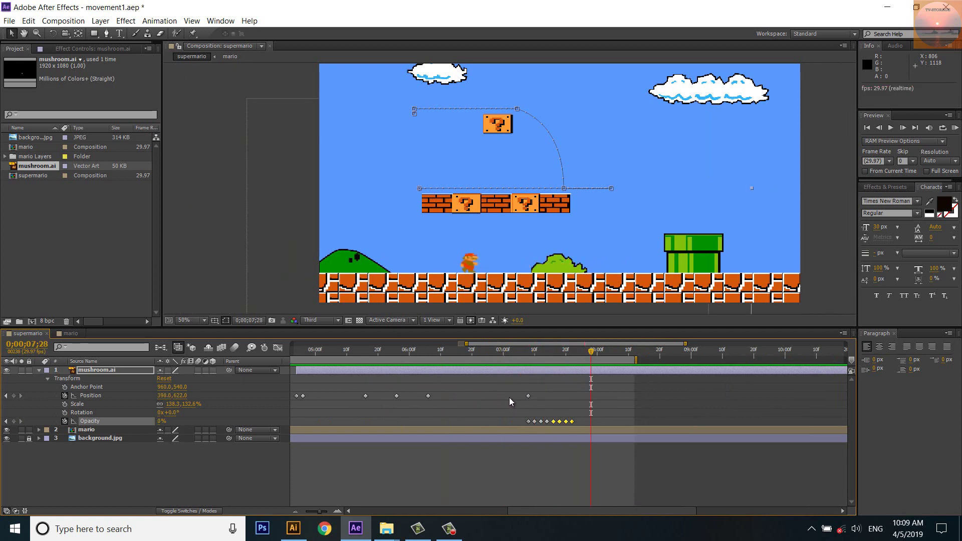
Set the current time to 0;00;07;22 and import the Illustrator file big from the mario folder as a layered composition.
left_click_drag(593, 355, 575, 366)
double_click(83, 223)
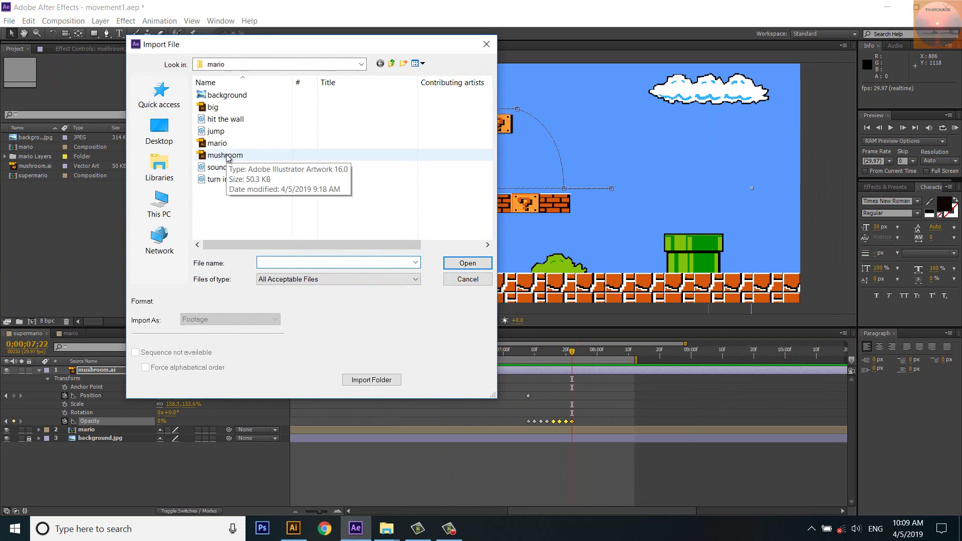
left_click(214, 107)
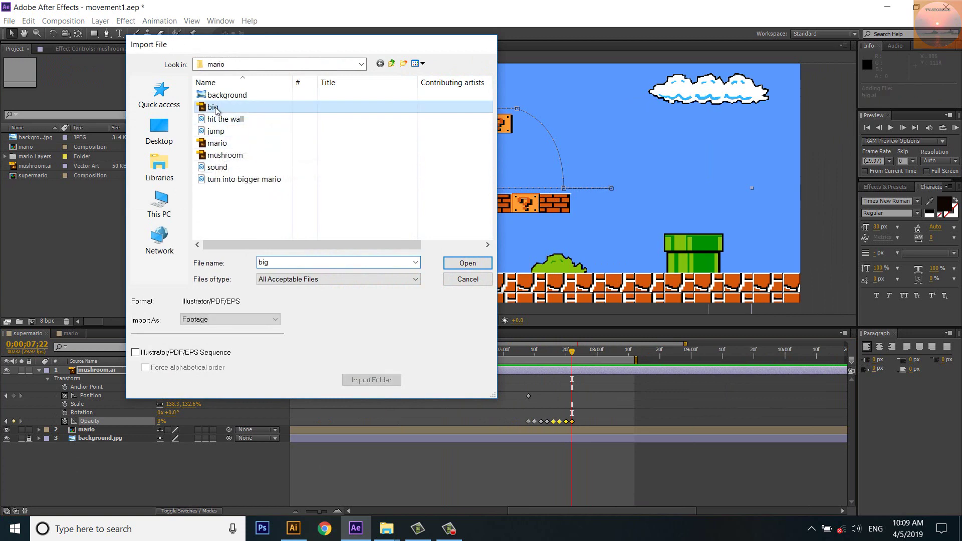
left_click(468, 263)
left_click(495, 304)
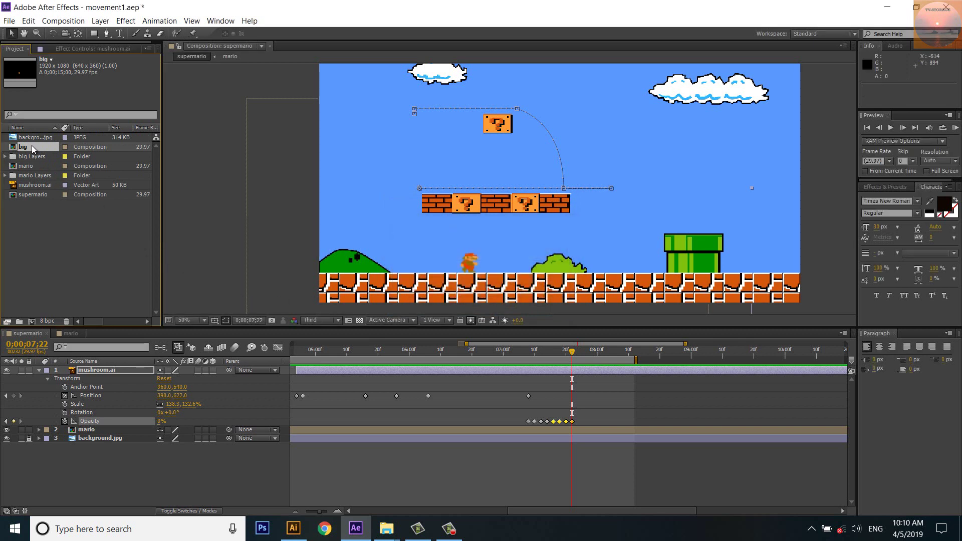
Add the big composition to supermario as the top layer and move its anchor point onto the Mario figure at 934, 756.
left_click_drag(33, 149, 539, 240)
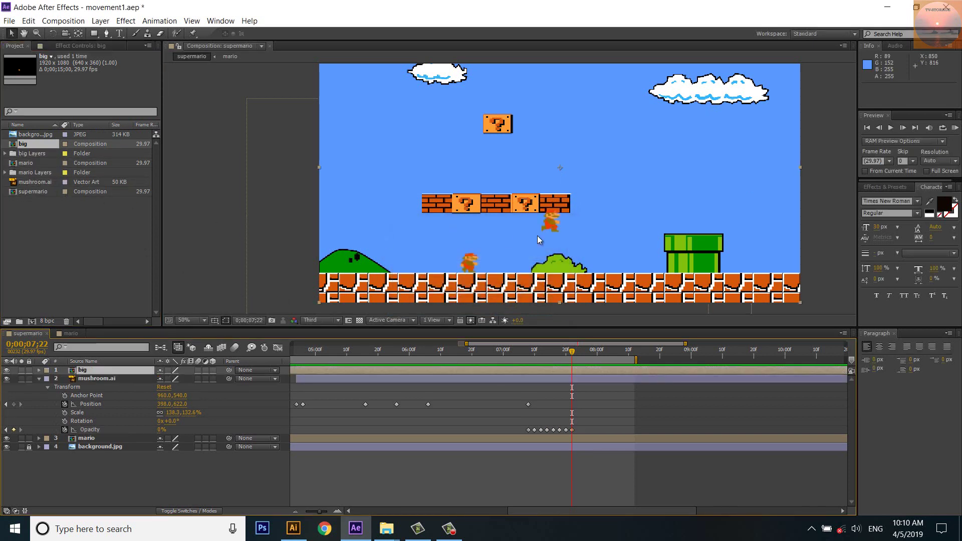
scroll(509, 222, "down", 2)
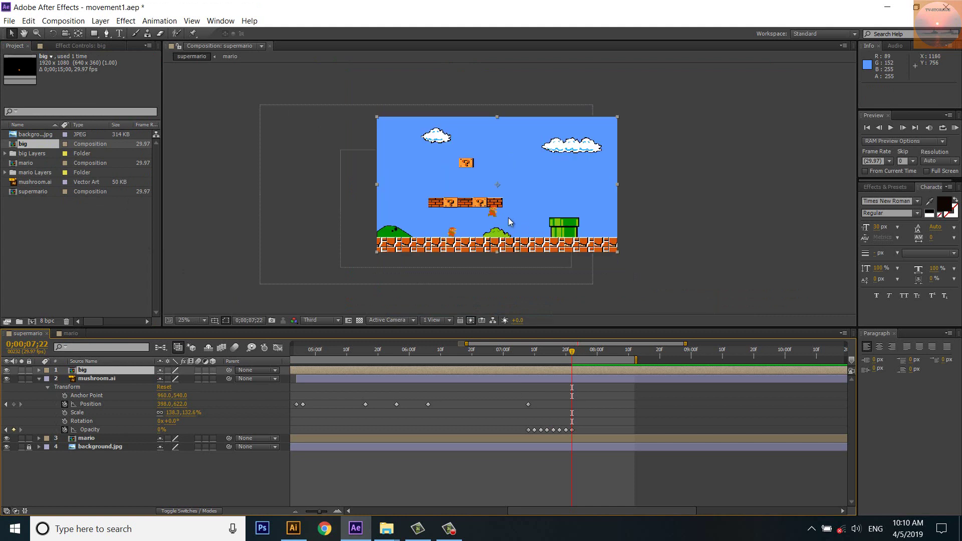
scroll(510, 222, "up", 2)
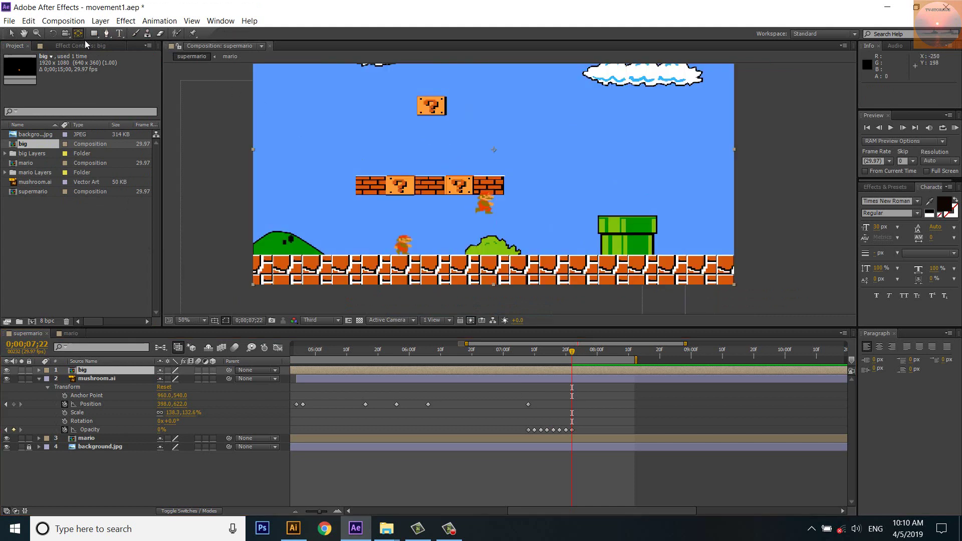
left_click_drag(498, 155, 489, 212)
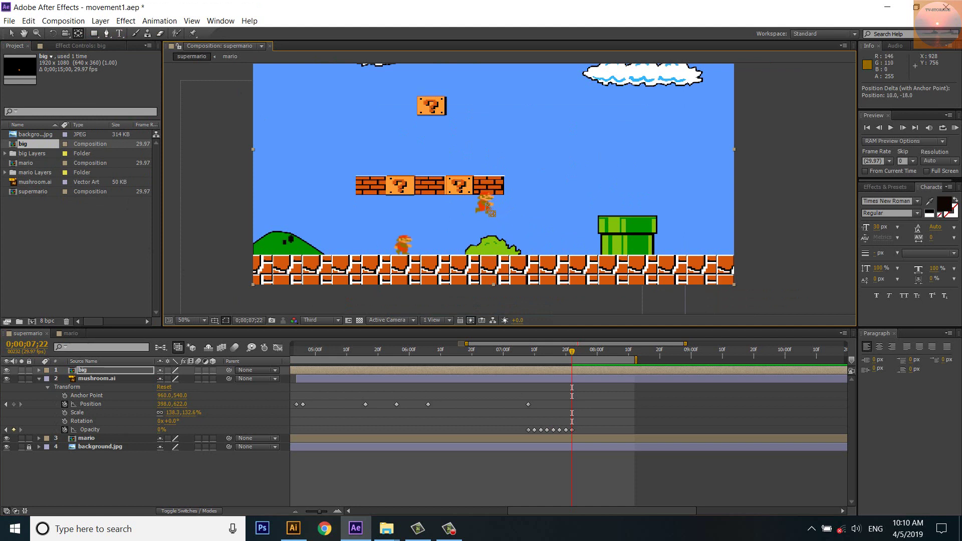
Scale the big layer to about 135, 132% and place it over the small Mario at position 610, 906.
key("v")
left_click_drag(487, 205, 427, 223)
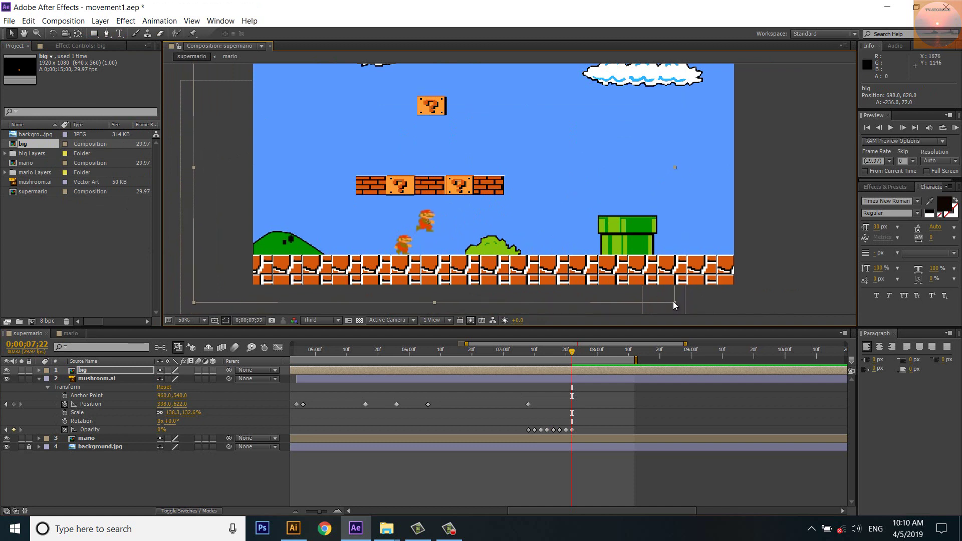
left_click_drag(675, 305, 760, 346)
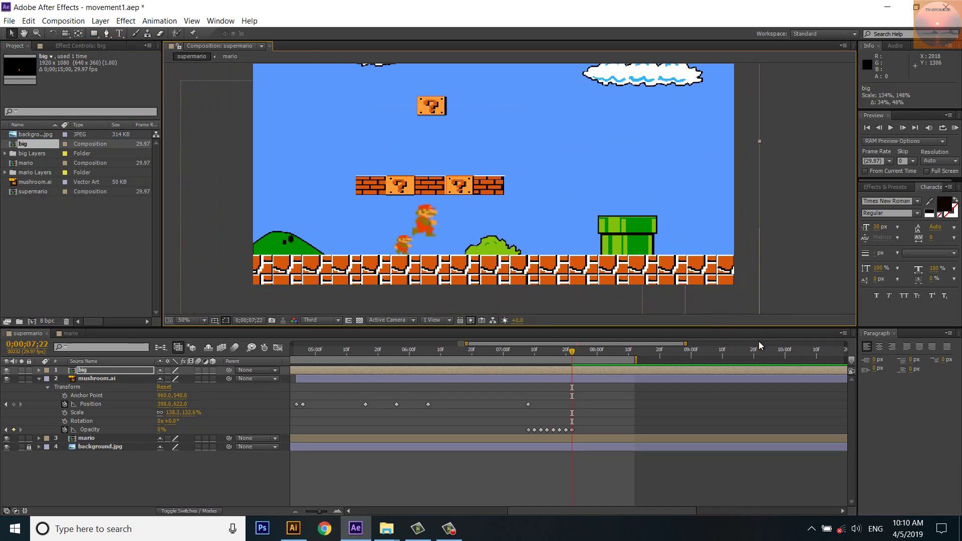
left_click_drag(423, 229, 402, 248)
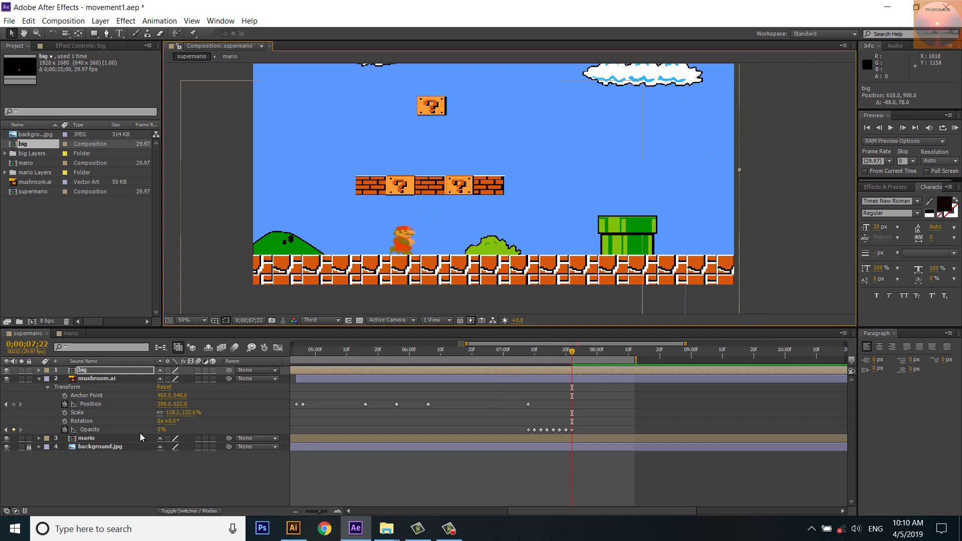
Trim the start of the big layer to 0;00;07;14.
left_click(573, 375)
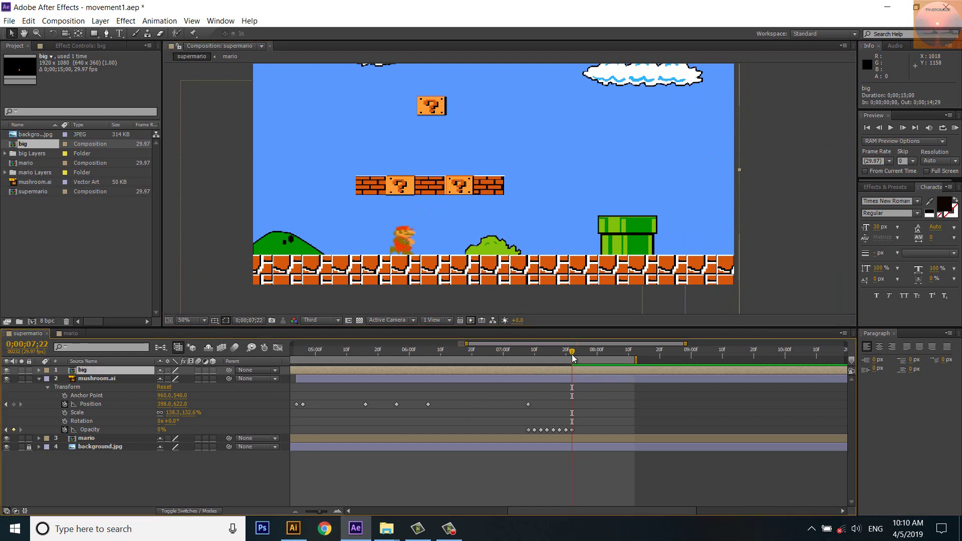
left_click_drag(572, 354, 550, 362)
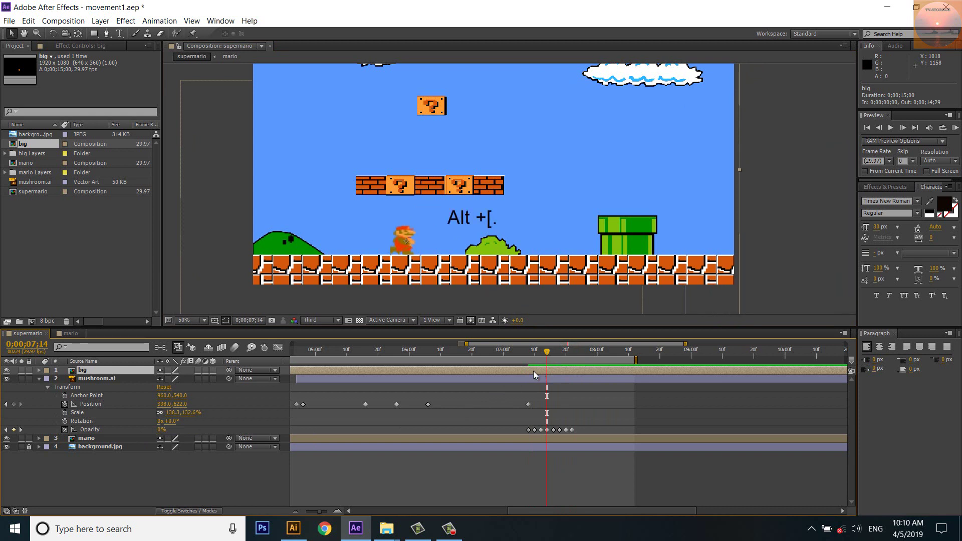
key("alt+bracketleft")
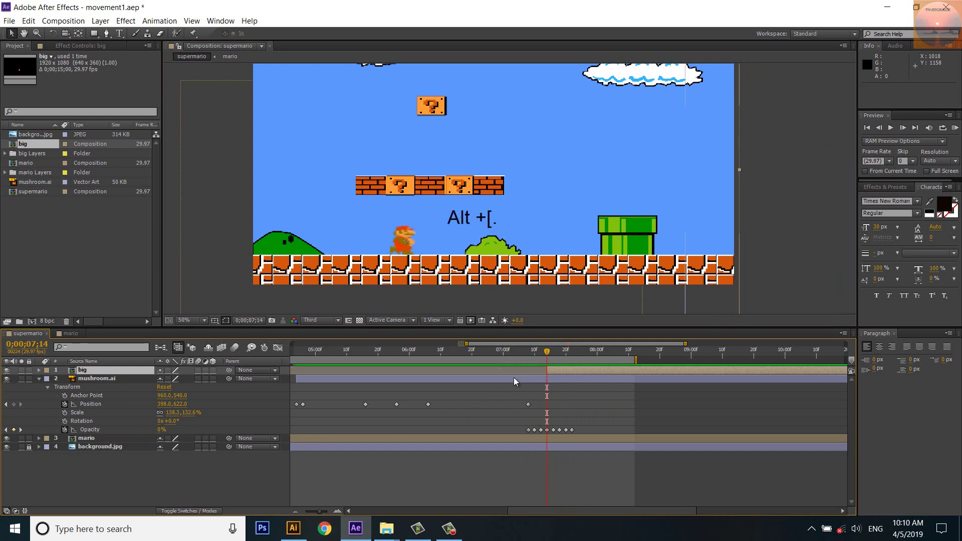
Keyframe the big layer's Opacity at 100% at 0;00;07;14 and at 0% at 0;00;07;16.
left_click_drag(549, 357, 546, 360)
key("equal")
key("equal")
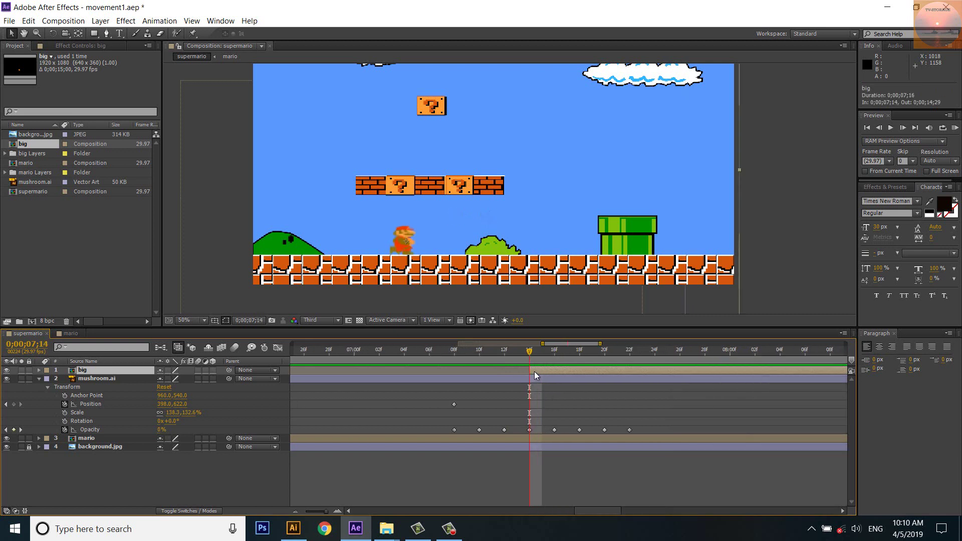
left_click(39, 371)
left_click(48, 379)
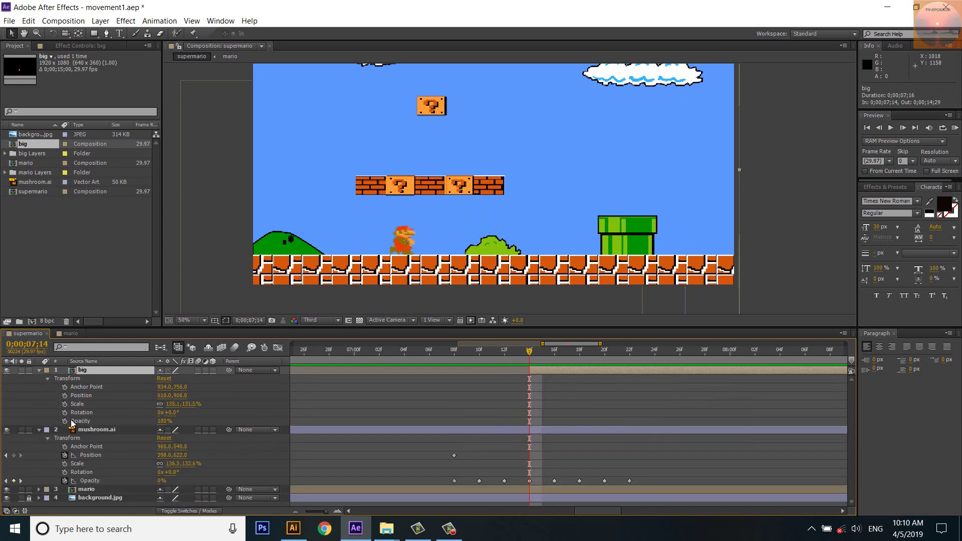
left_click(65, 421)
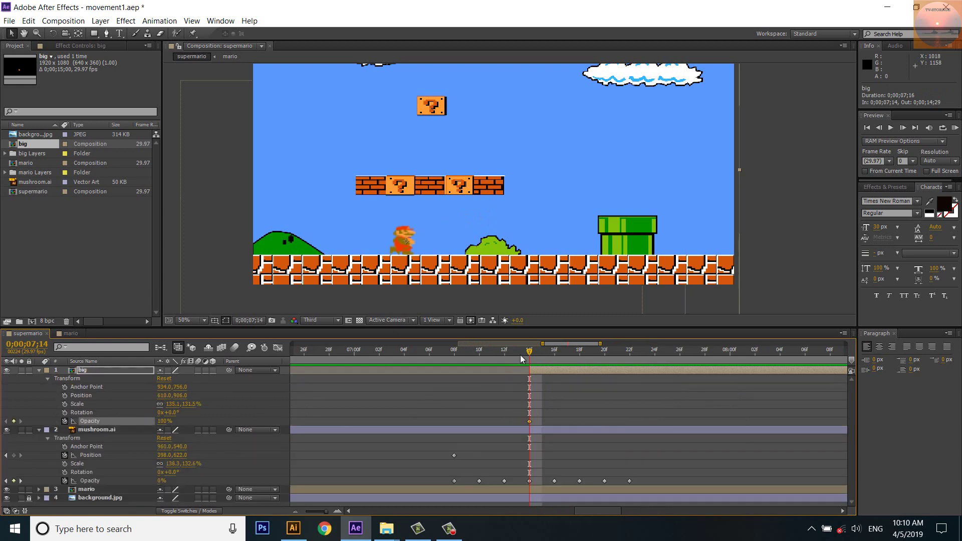
left_click(555, 360)
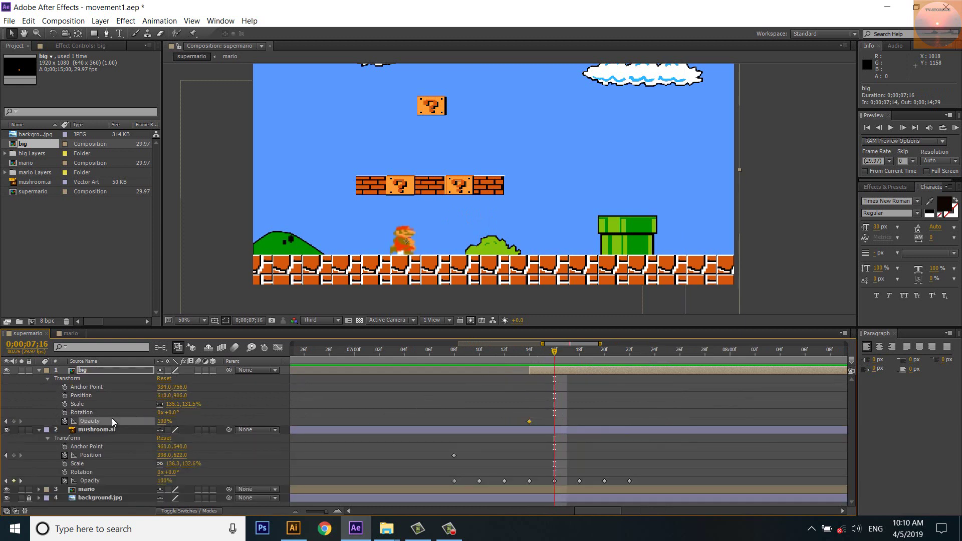
left_click(161, 421)
type("0")
key("Return")
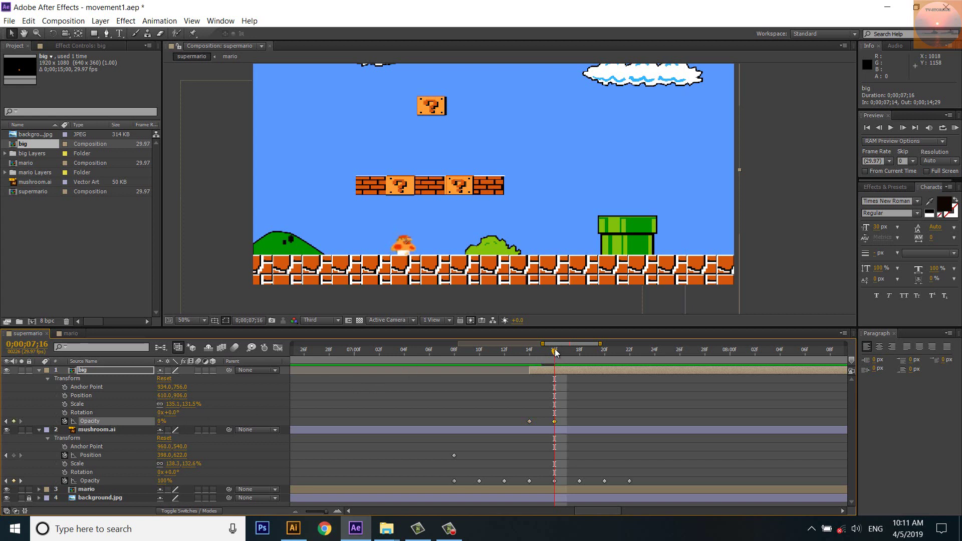
Keyframe the big layer's Opacity at 100% at 0;00;07;18 and paste its 0% keyframe from 0;00;07;16 at 0;00;07;20.
left_click_drag(556, 353, 579, 353)
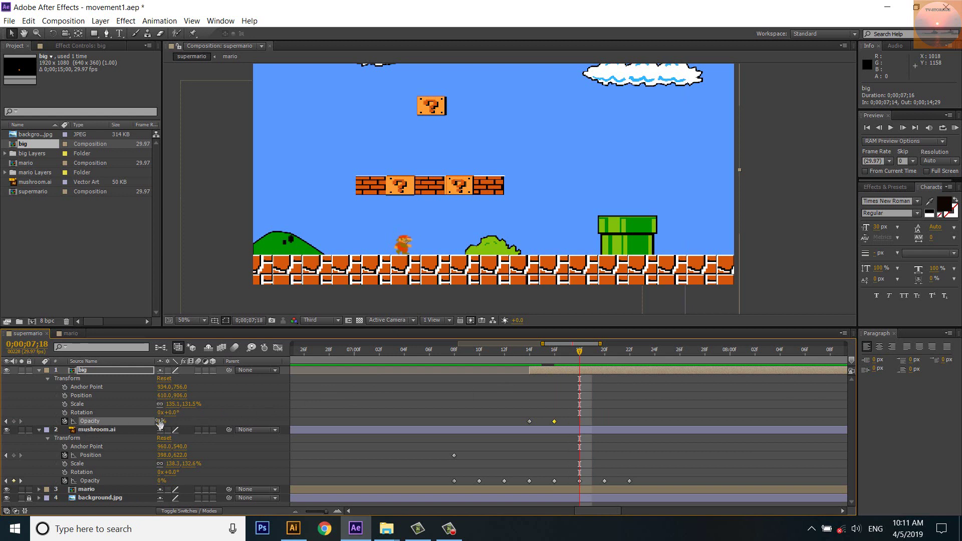
left_click_drag(160, 422, 335, 423)
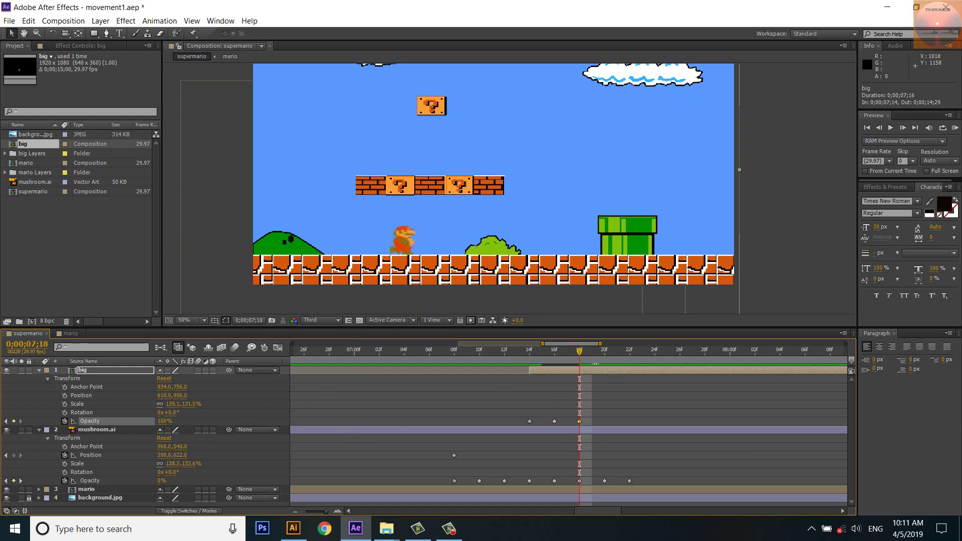
left_click_drag(580, 355, 602, 358)
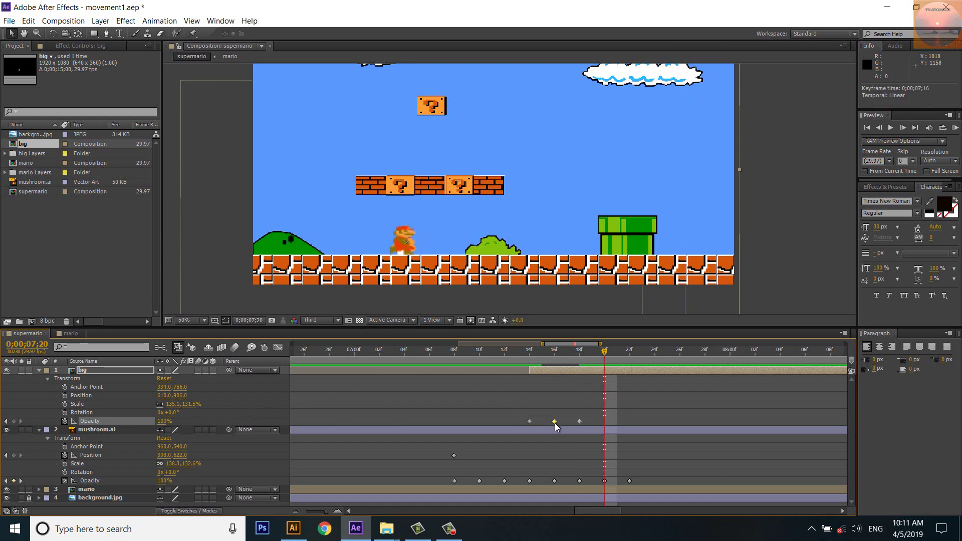
key("ctrl+v")
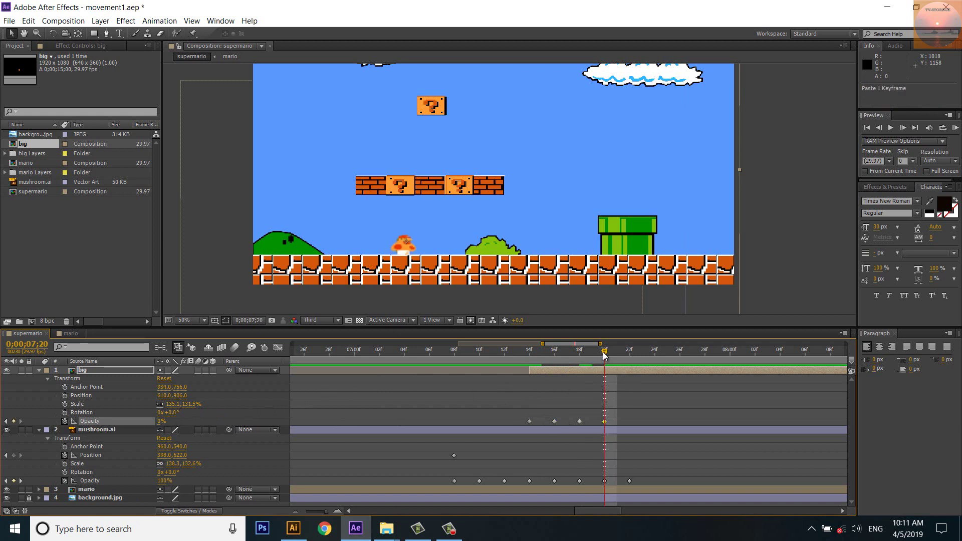
Copy the big layer's 100% Opacity keyframe from 0;00;07;14 to 0;00;07;22.
key("Page_Down")
key("Page_Down")
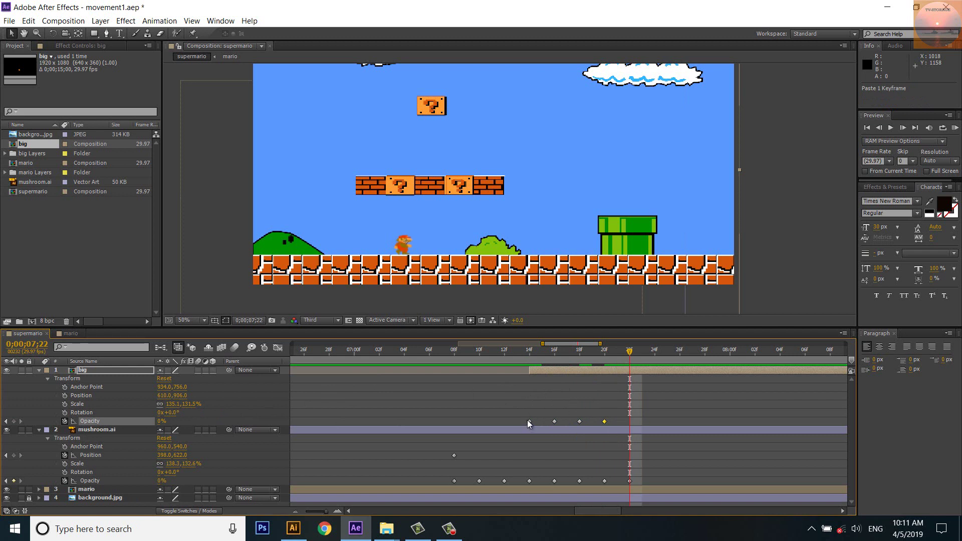
left_click(529, 422)
key("ctrl+c")
key("ctrl+v")
Trim the end of the mario layer so its last frame is 0;00;07;23.
key("minus")
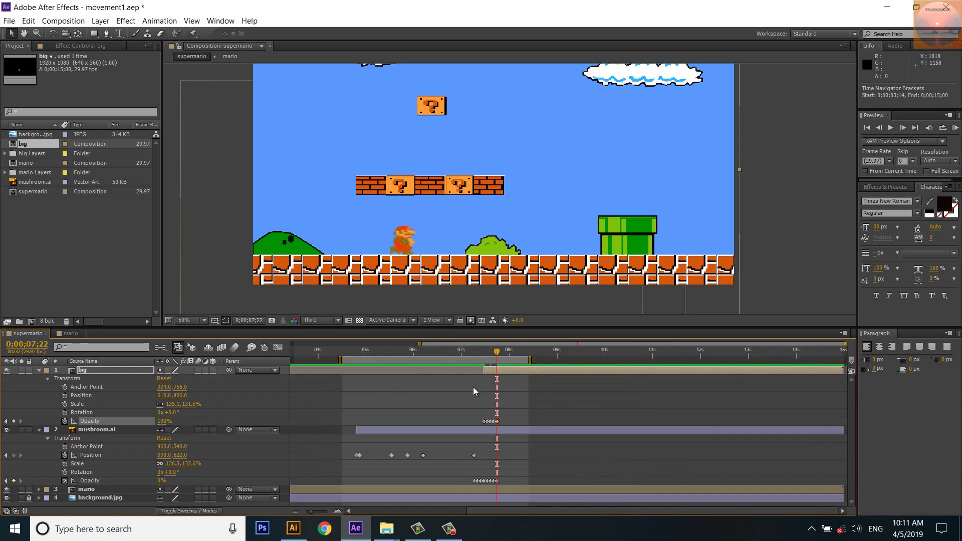
key("equal")
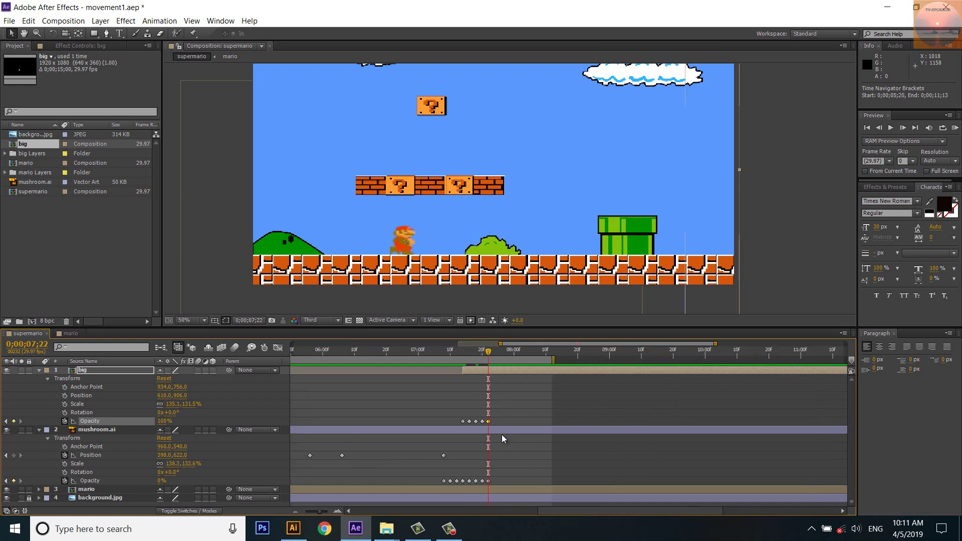
key("equal")
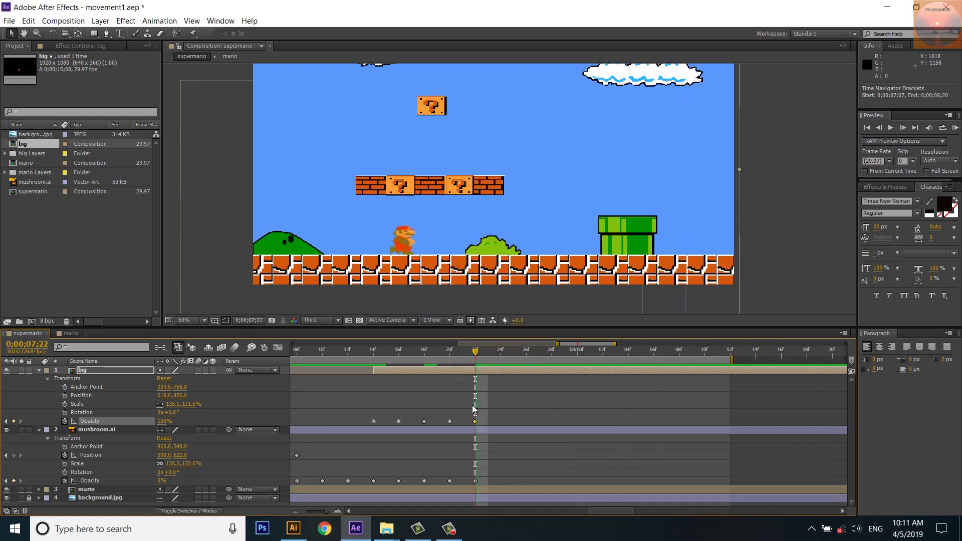
key("Page_Down")
key("Page_Down")
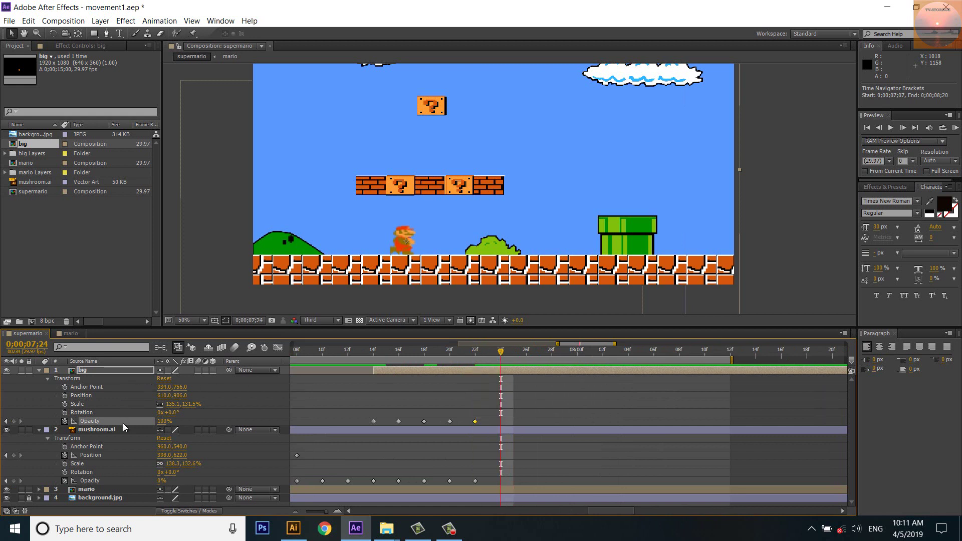
key("alt+bracketright")
left_click(355, 491)
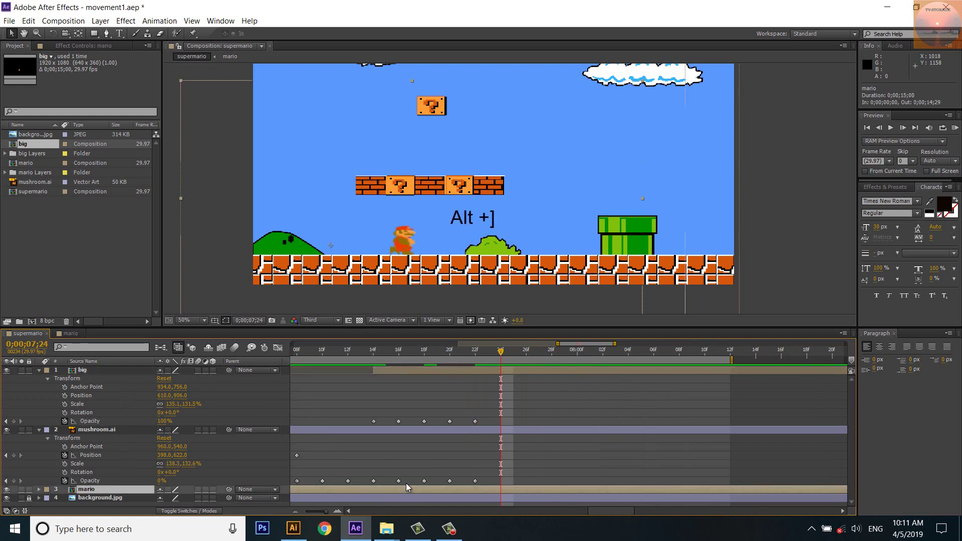
key("alt+bracketright")
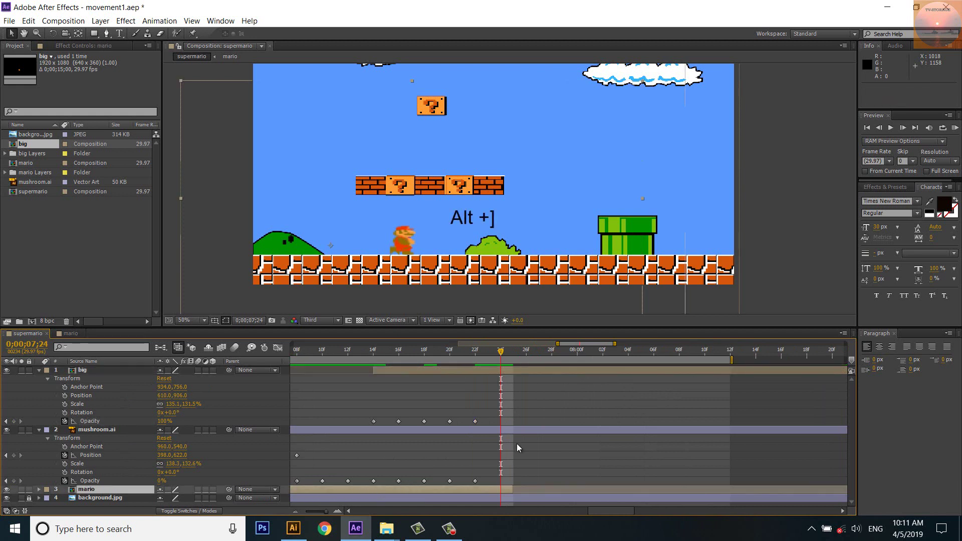
left_click_drag(512, 486, 501, 487)
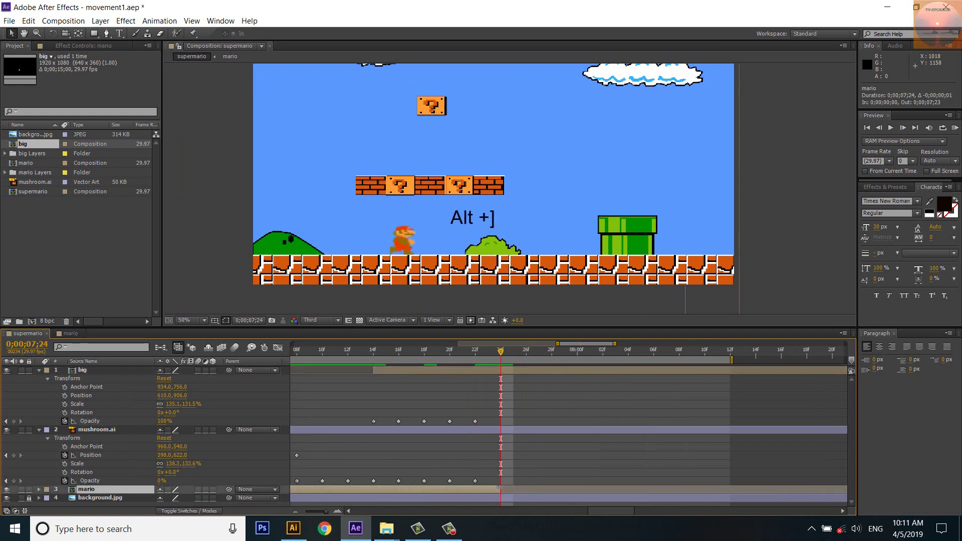
Preview the supermario animation from 0;00;04;15 through Mario's transformation into big Mario.
key("semicolon")
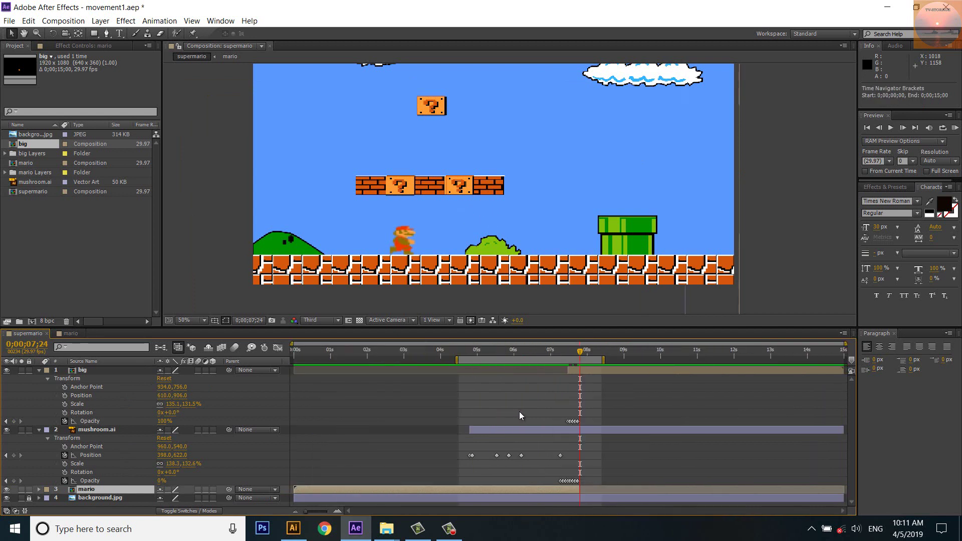
left_click_drag(580, 352, 458, 368)
key("space")
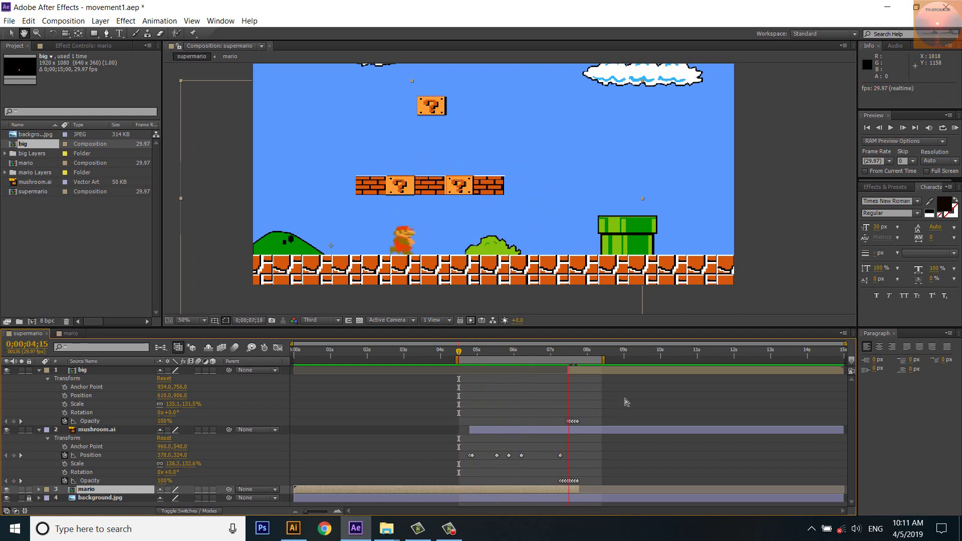
key("space")
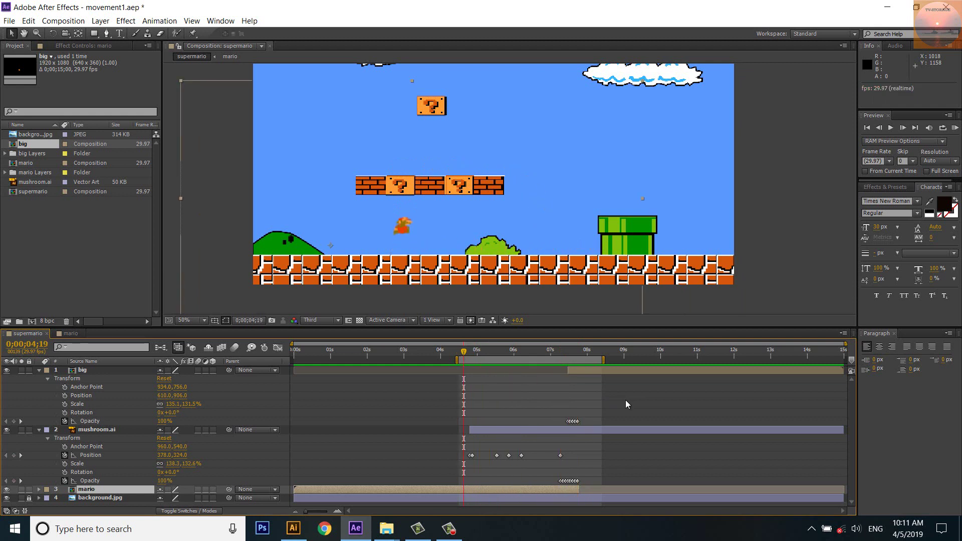
key("space")
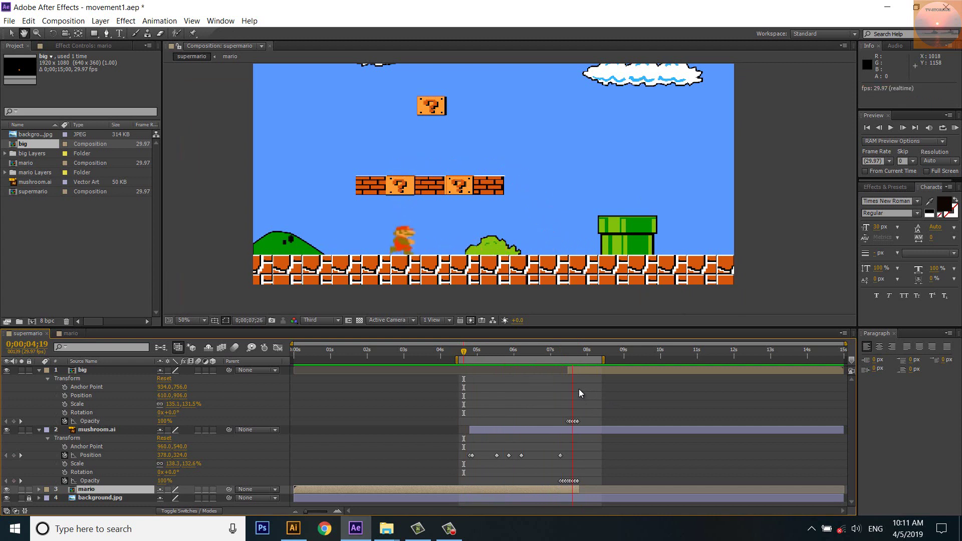
key("space")
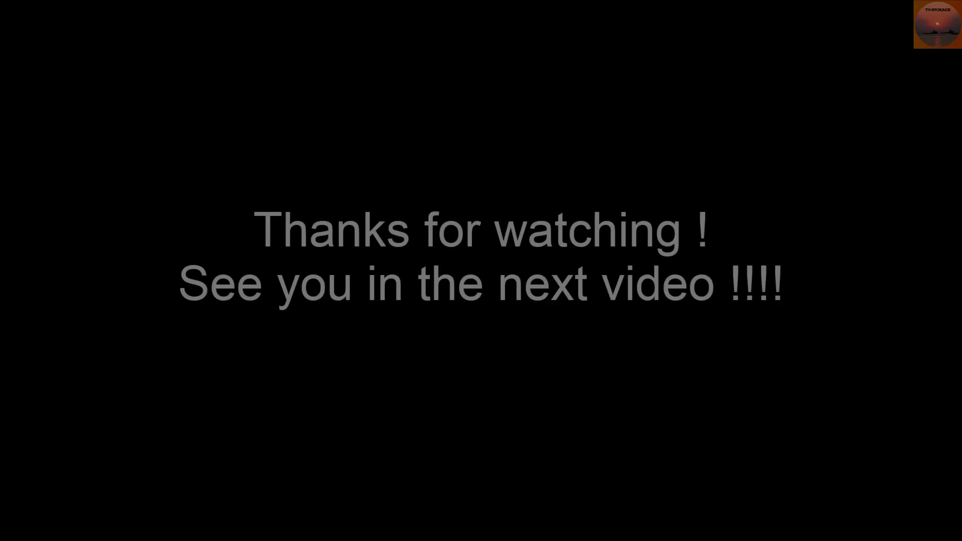